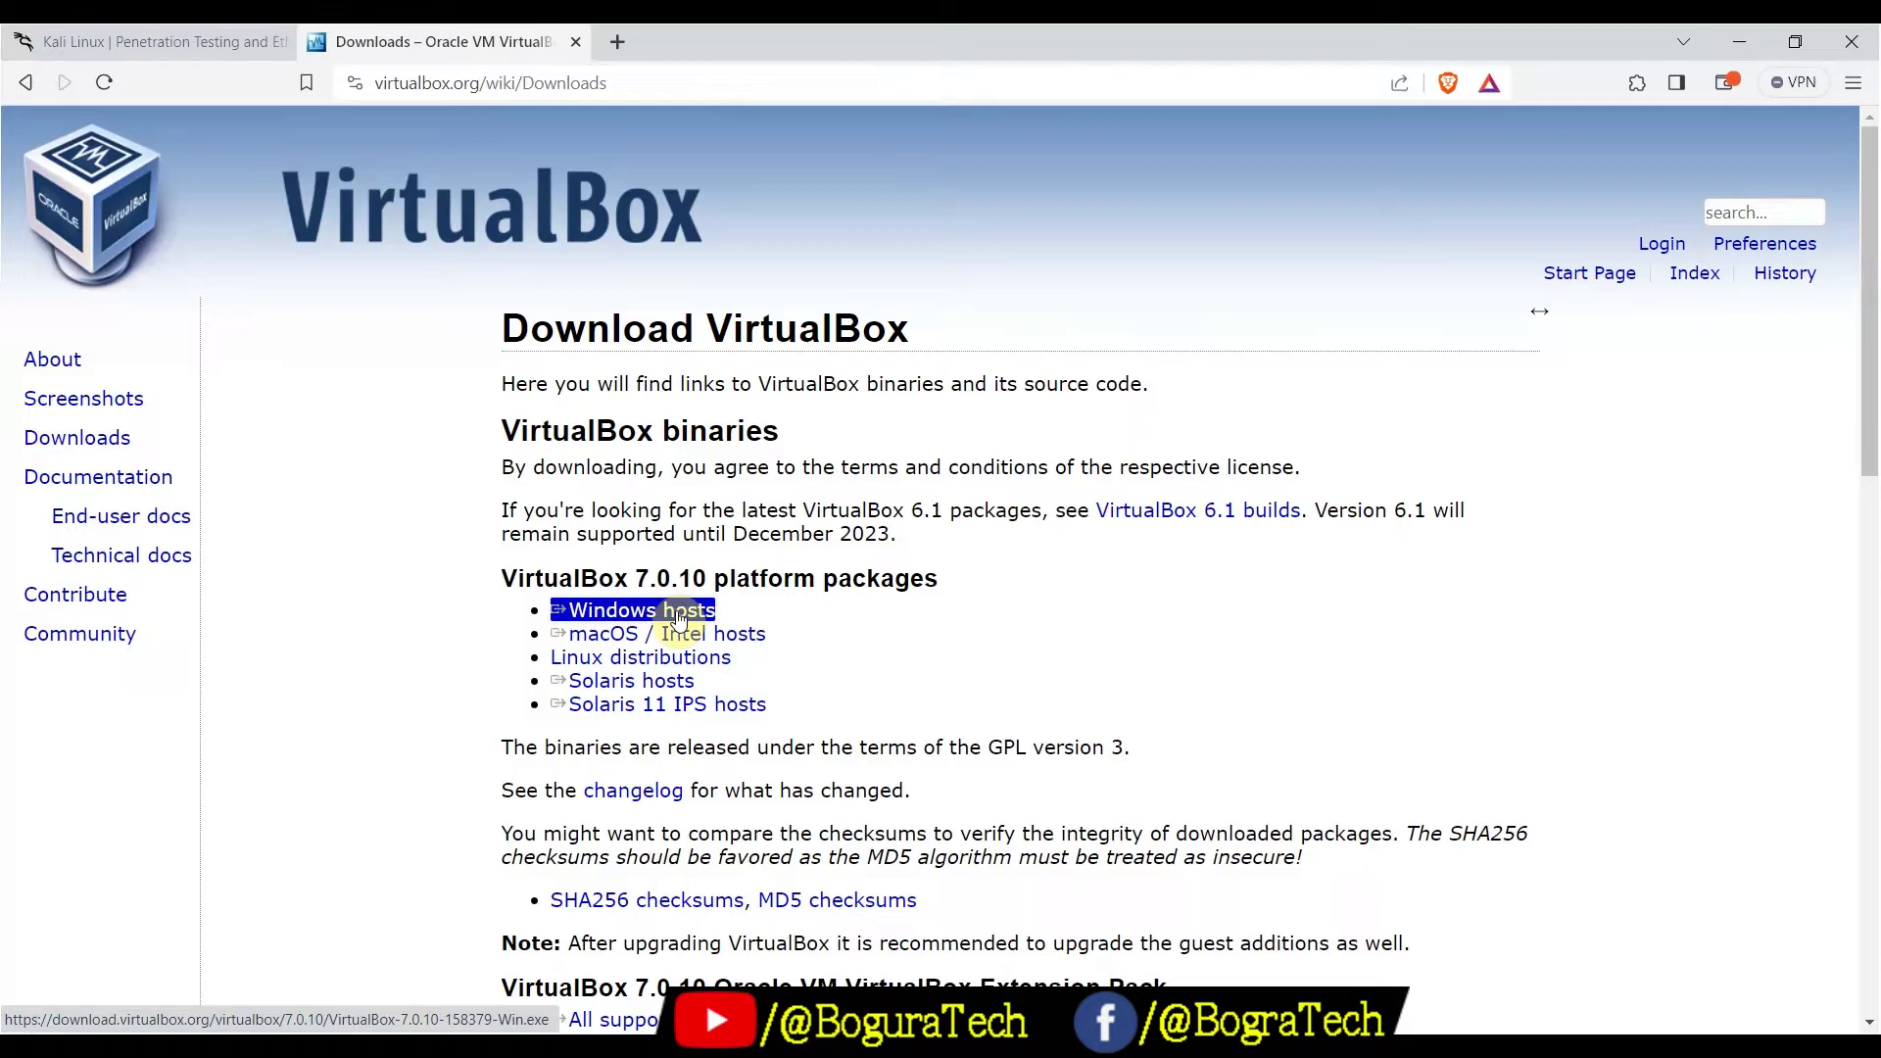
On the Kali site, go from Download to the Pre-built Virtual Machines section listing the 64-bit VirtualBox image
{"action": "left_click", "coordinate": [186, 42]}
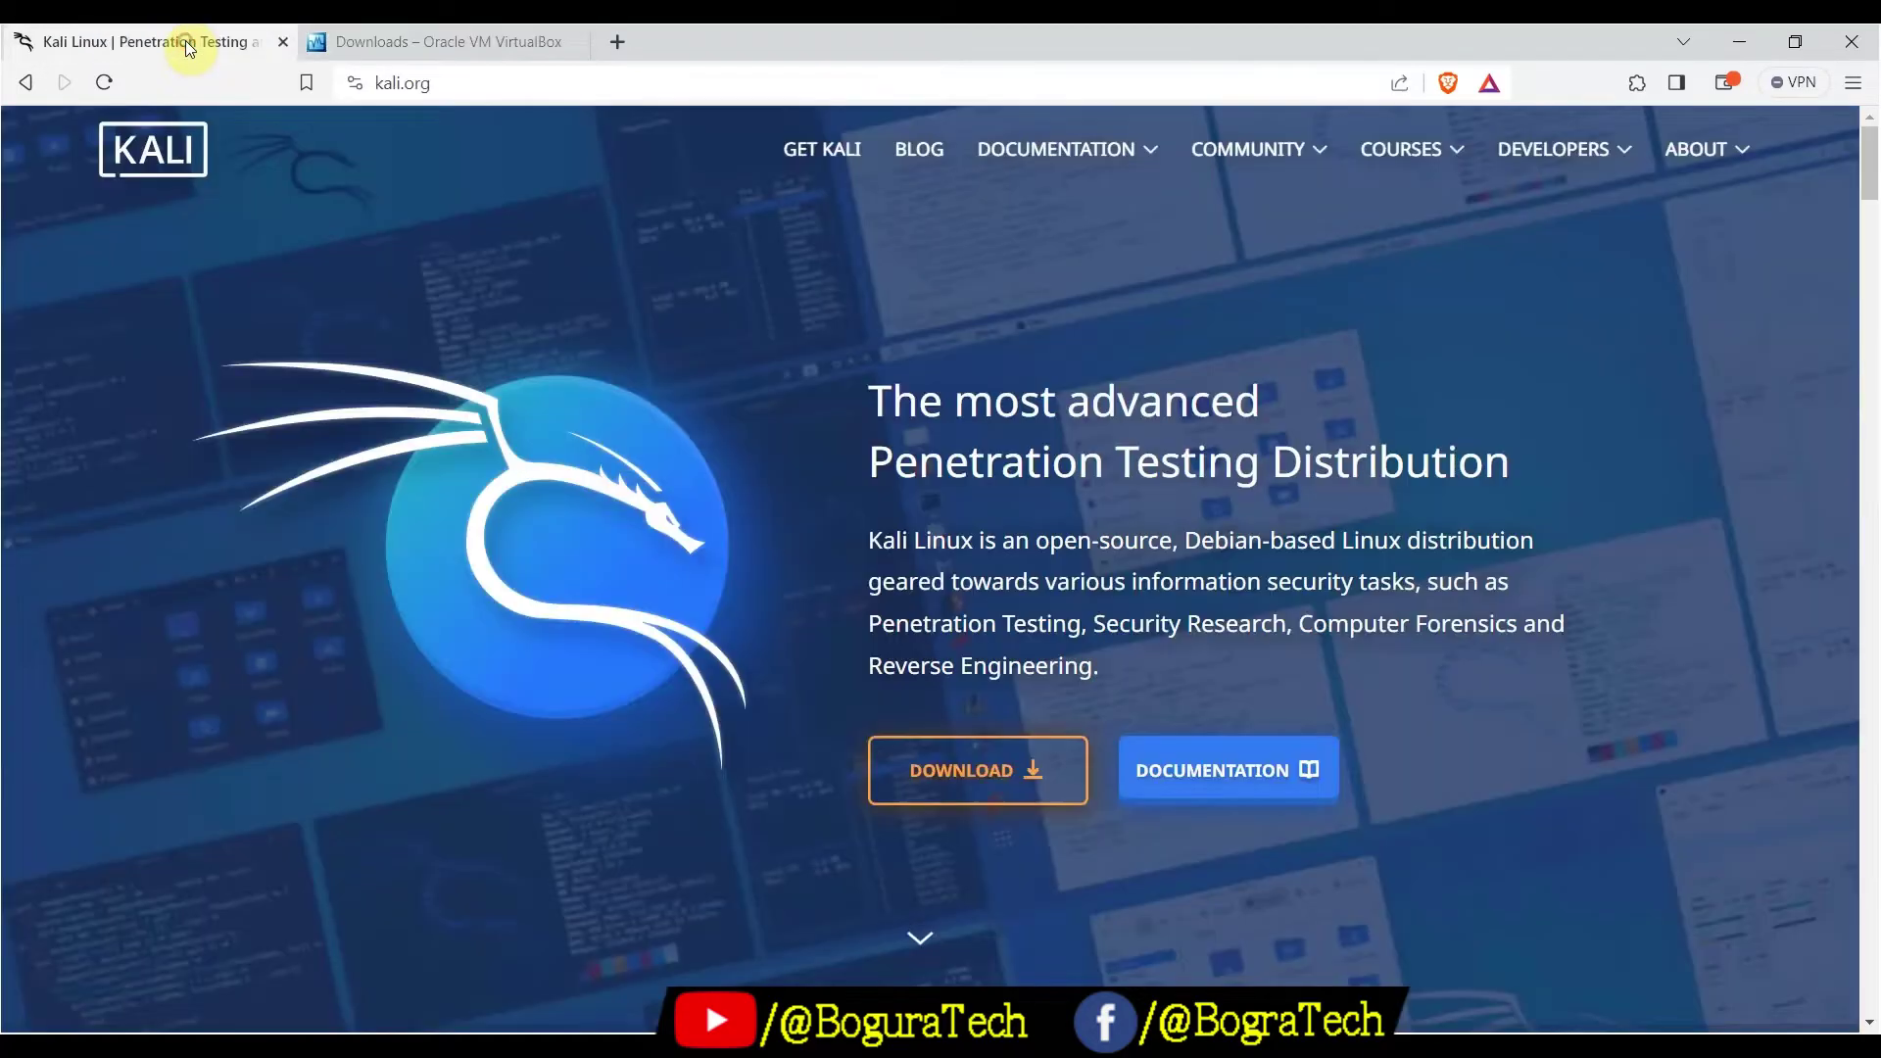
{"action": "left_click", "coordinate": [992, 796]}
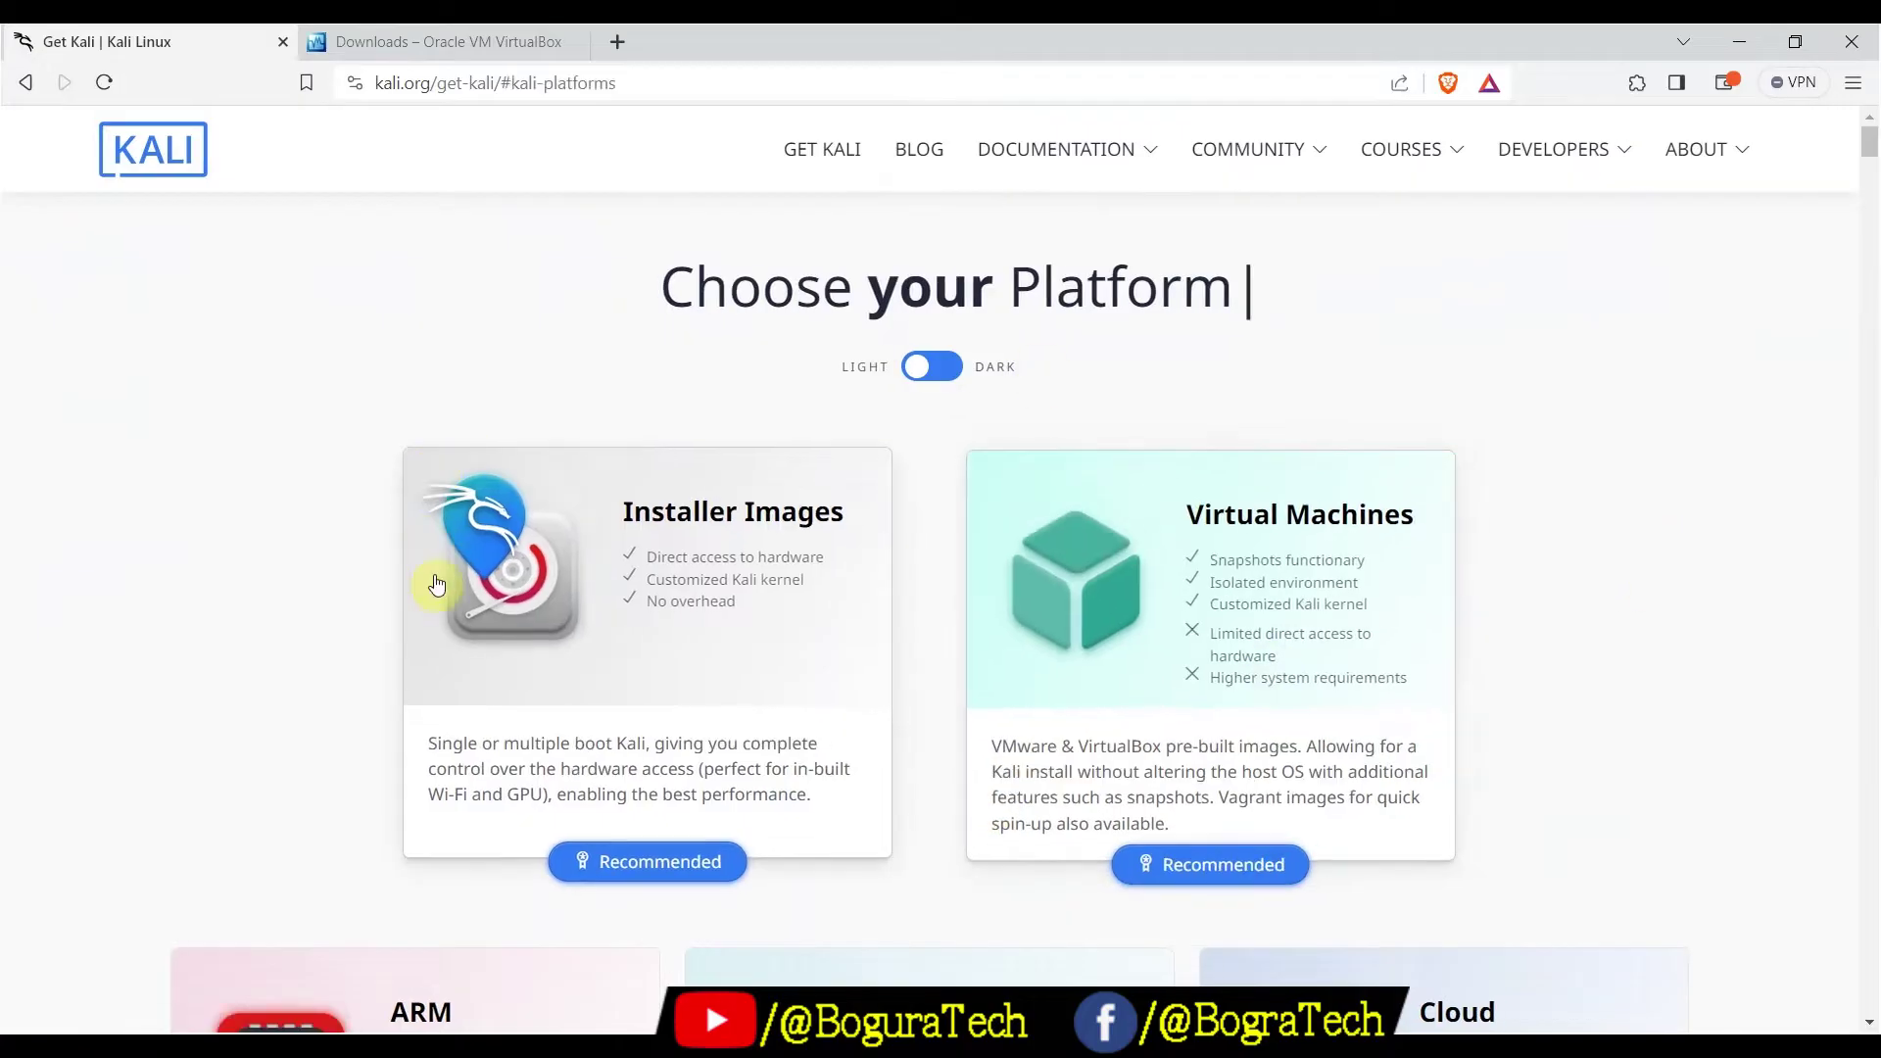
{"action": "left_click", "coordinate": [1250, 536]}
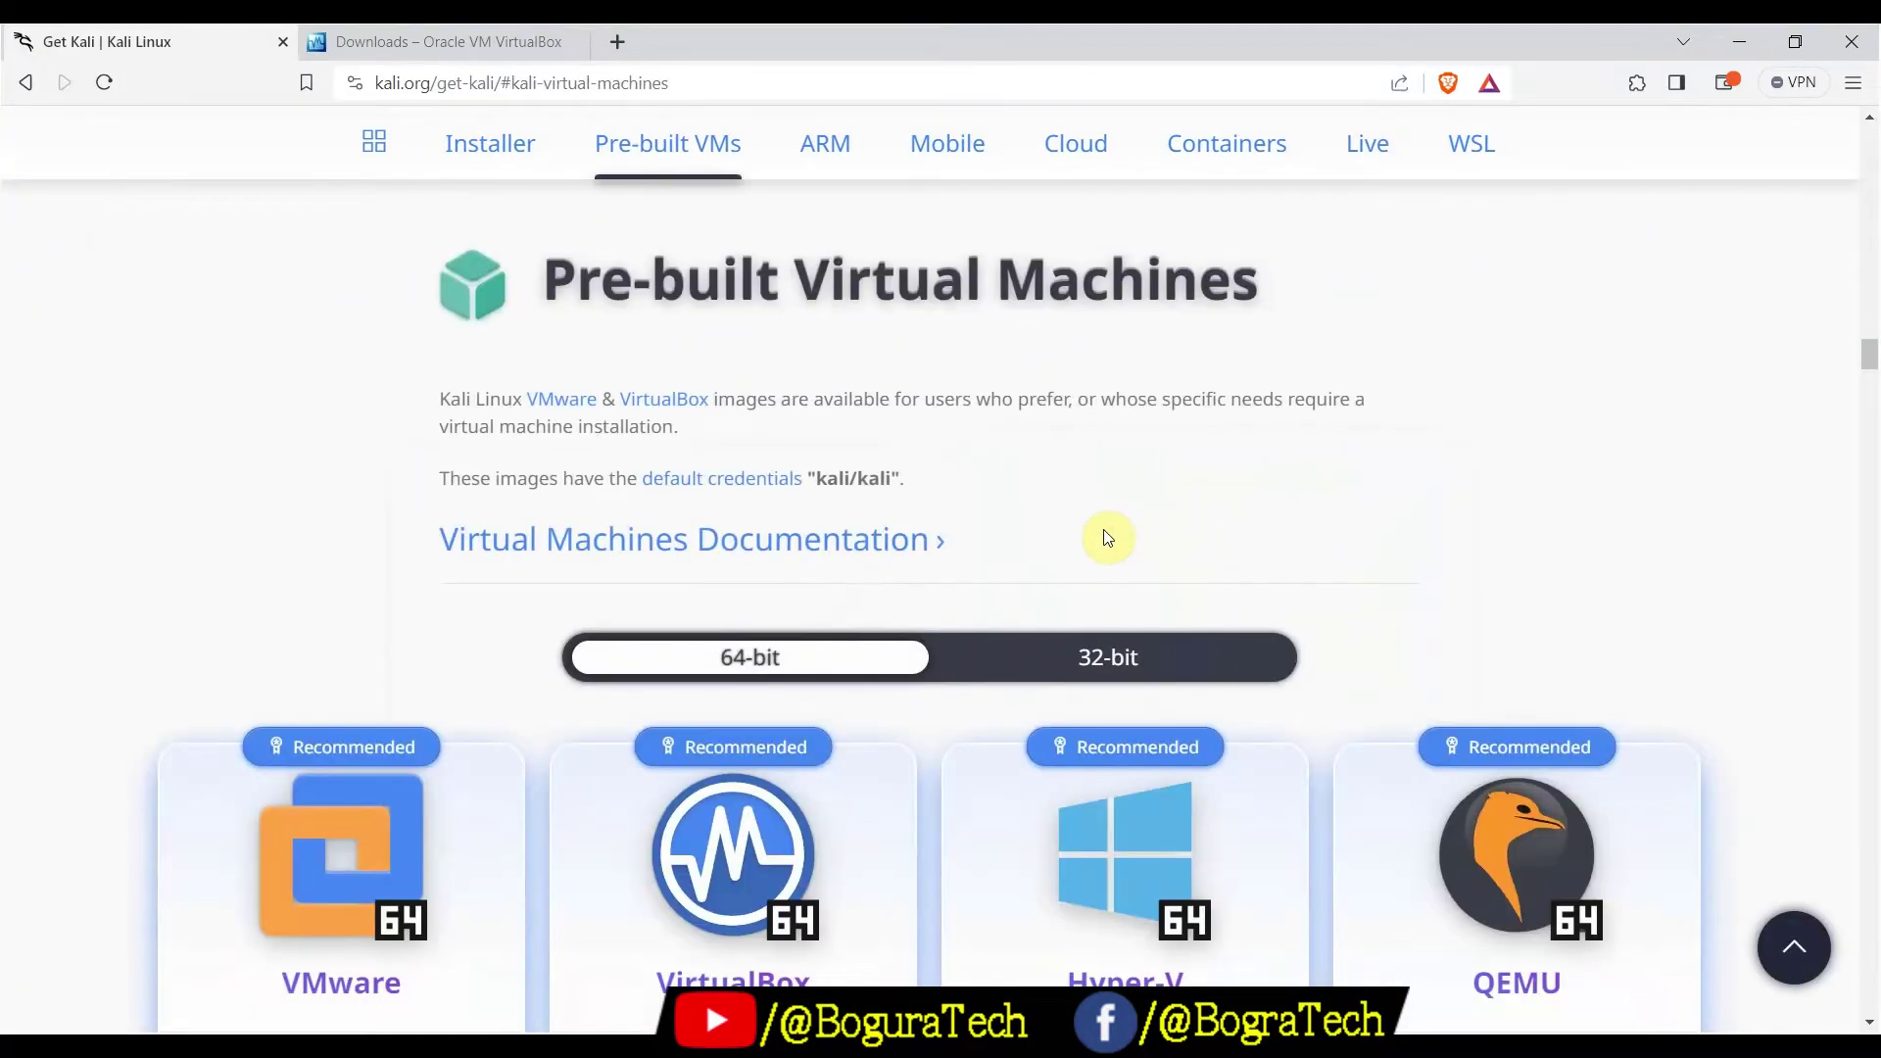
{"action": "scroll", "coordinate": [1105, 542], "scroll_direction": "down", "scroll_amount": 1}
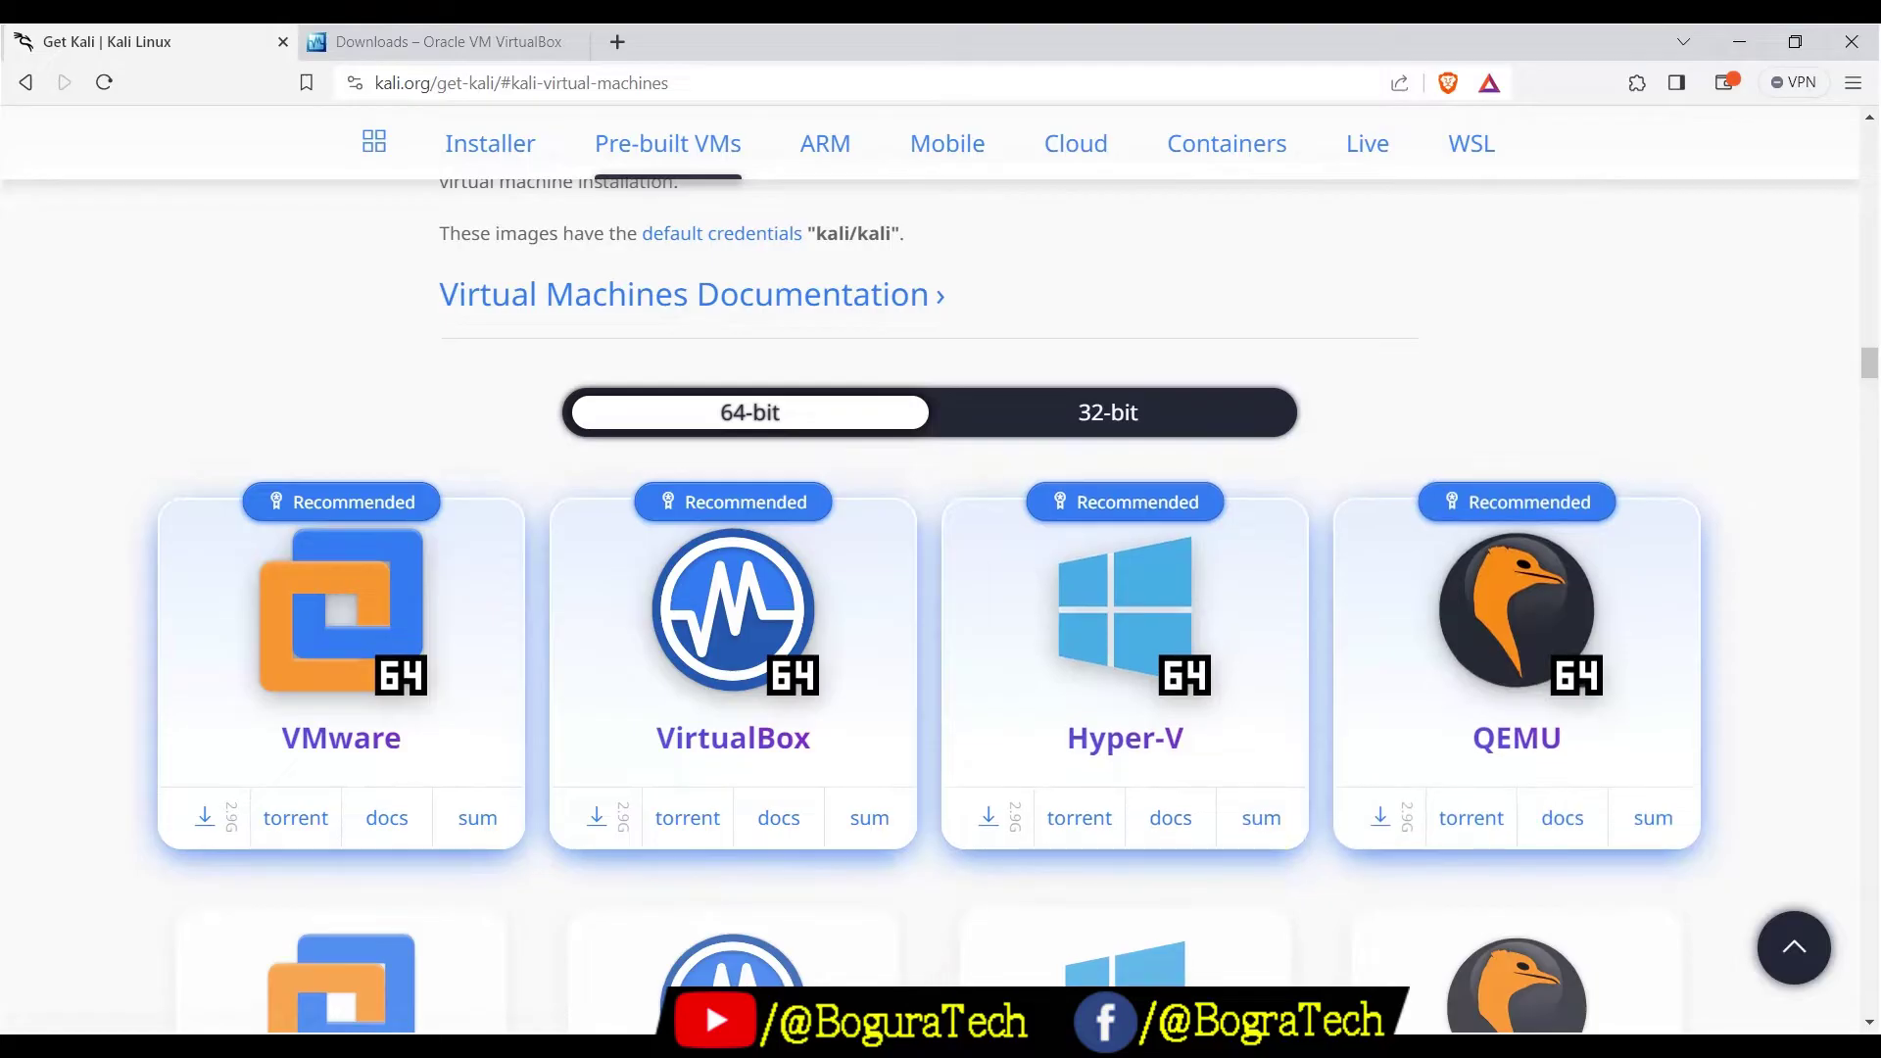
{"action": "mouse_move", "coordinate": [754, 1047]}
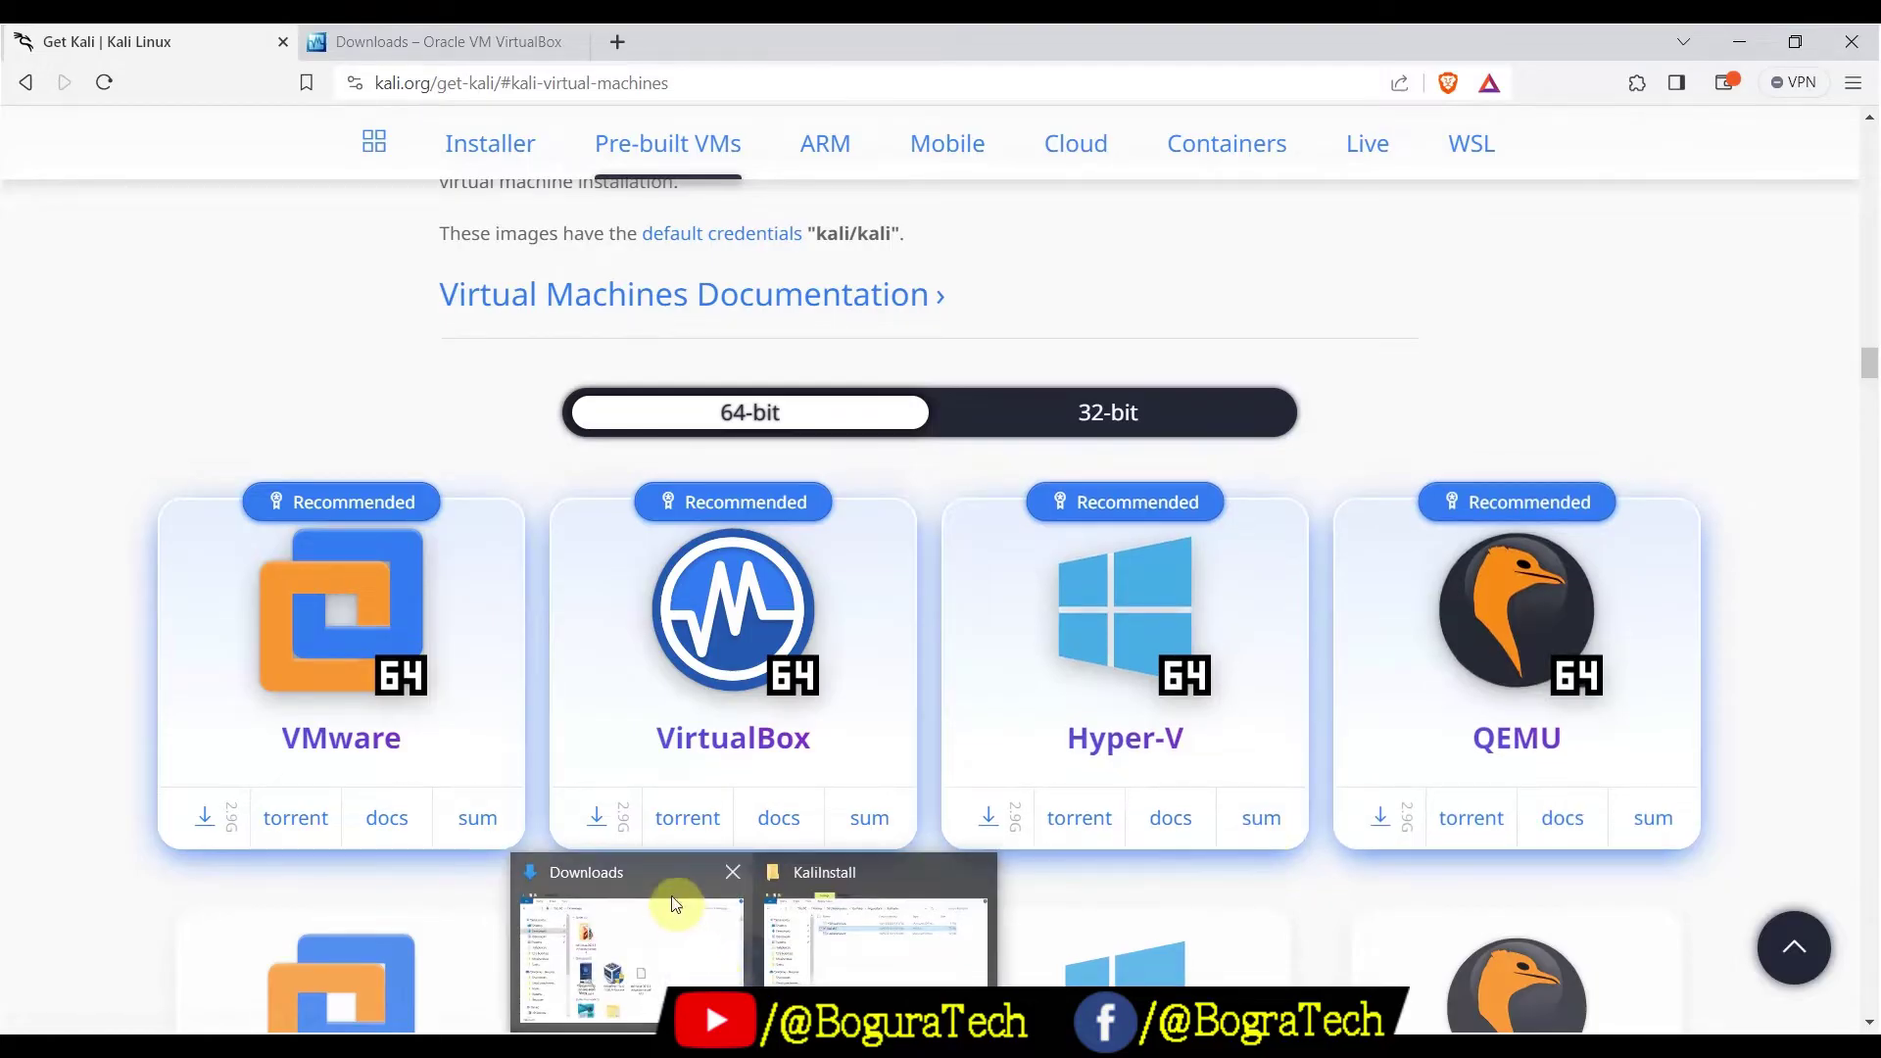
Minimize the browser and photo viewer, then launch VirtualBox-7.0.10-158379-Win.exe from the Downloads folder
{"action": "left_click", "coordinate": [657, 872]}
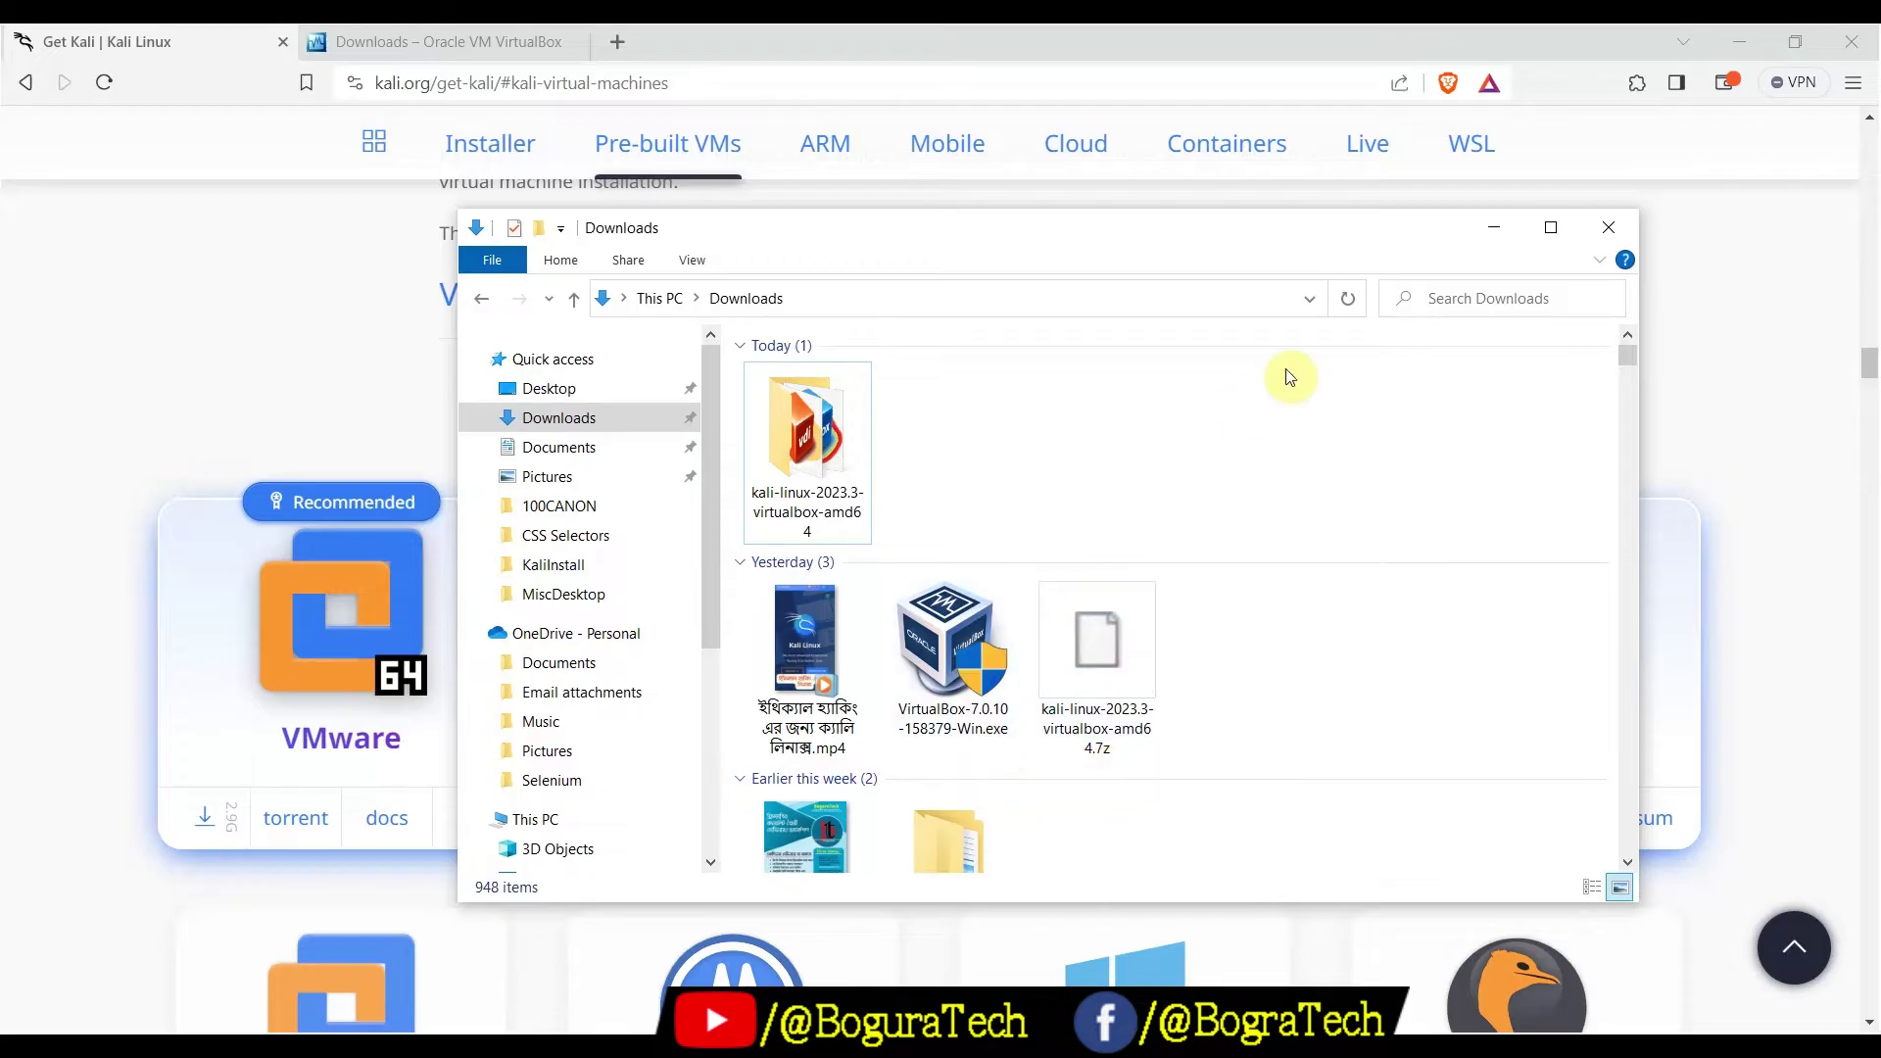
{"action": "left_click", "coordinate": [1740, 43]}
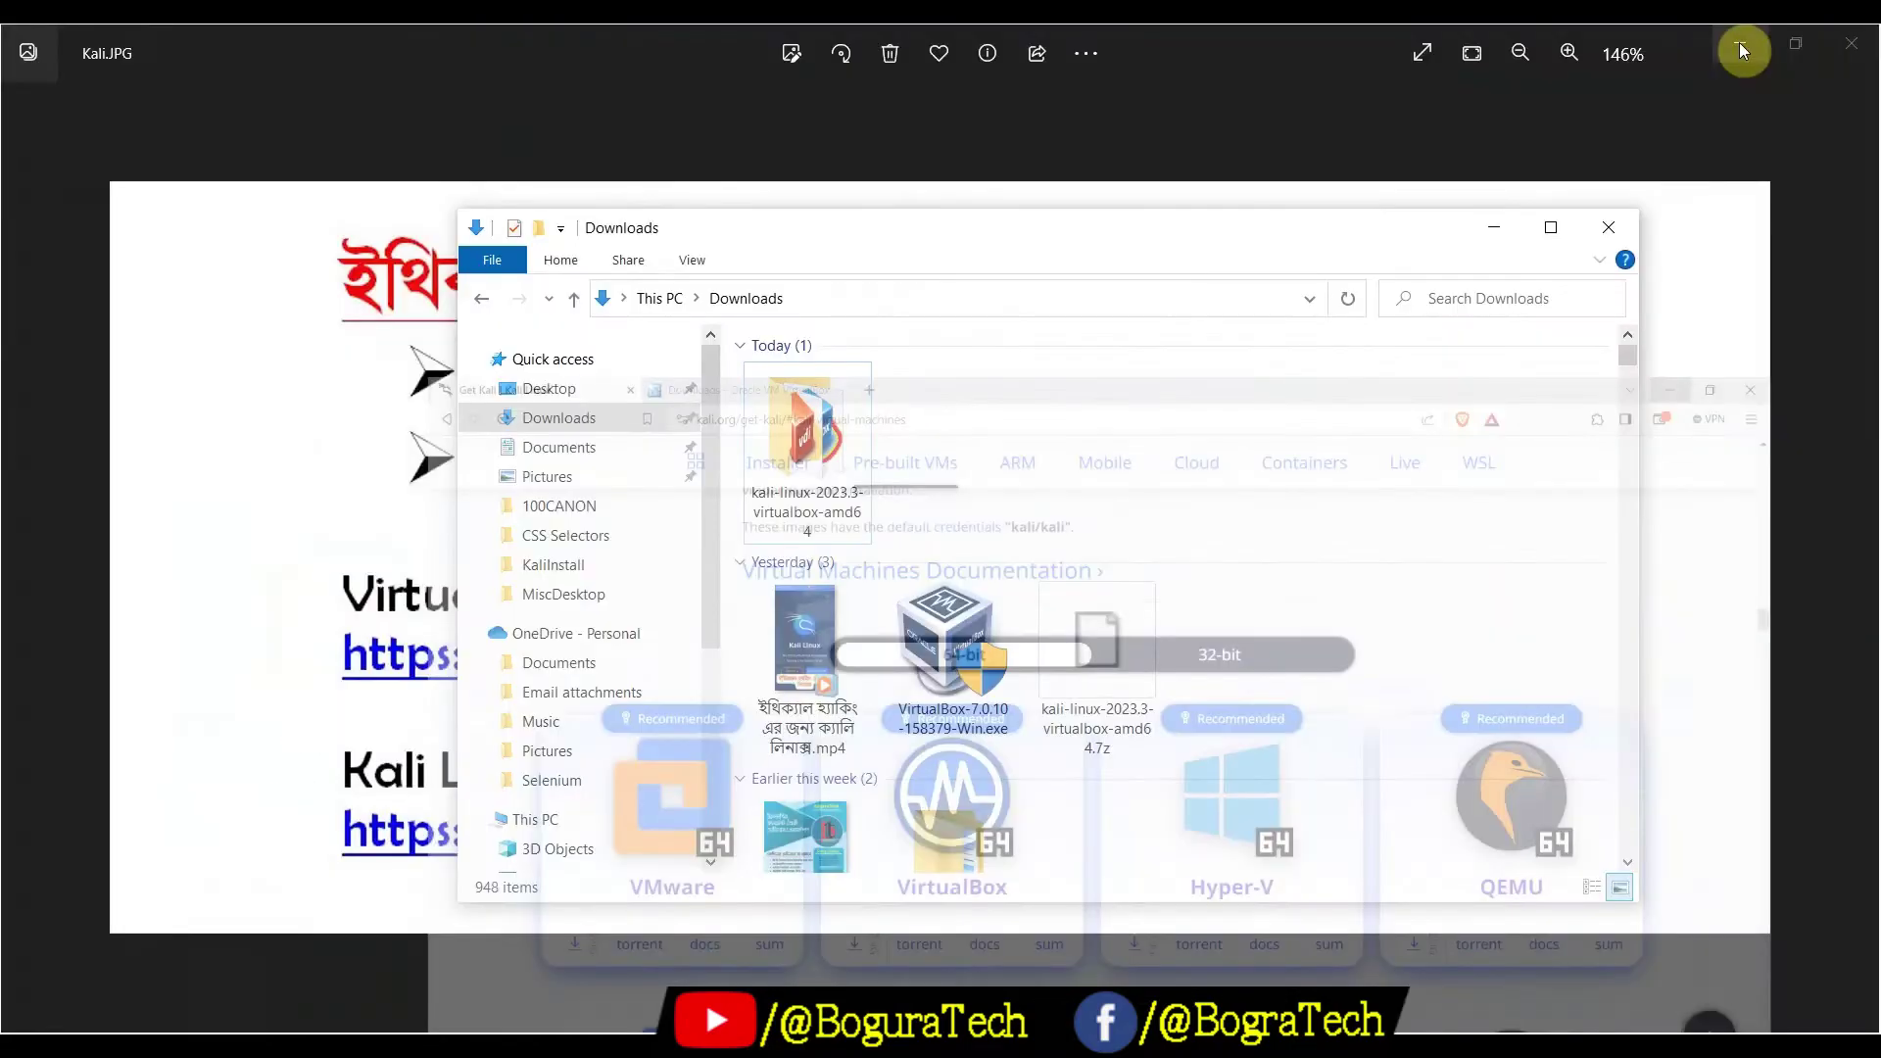
{"action": "left_click", "coordinate": [1744, 47]}
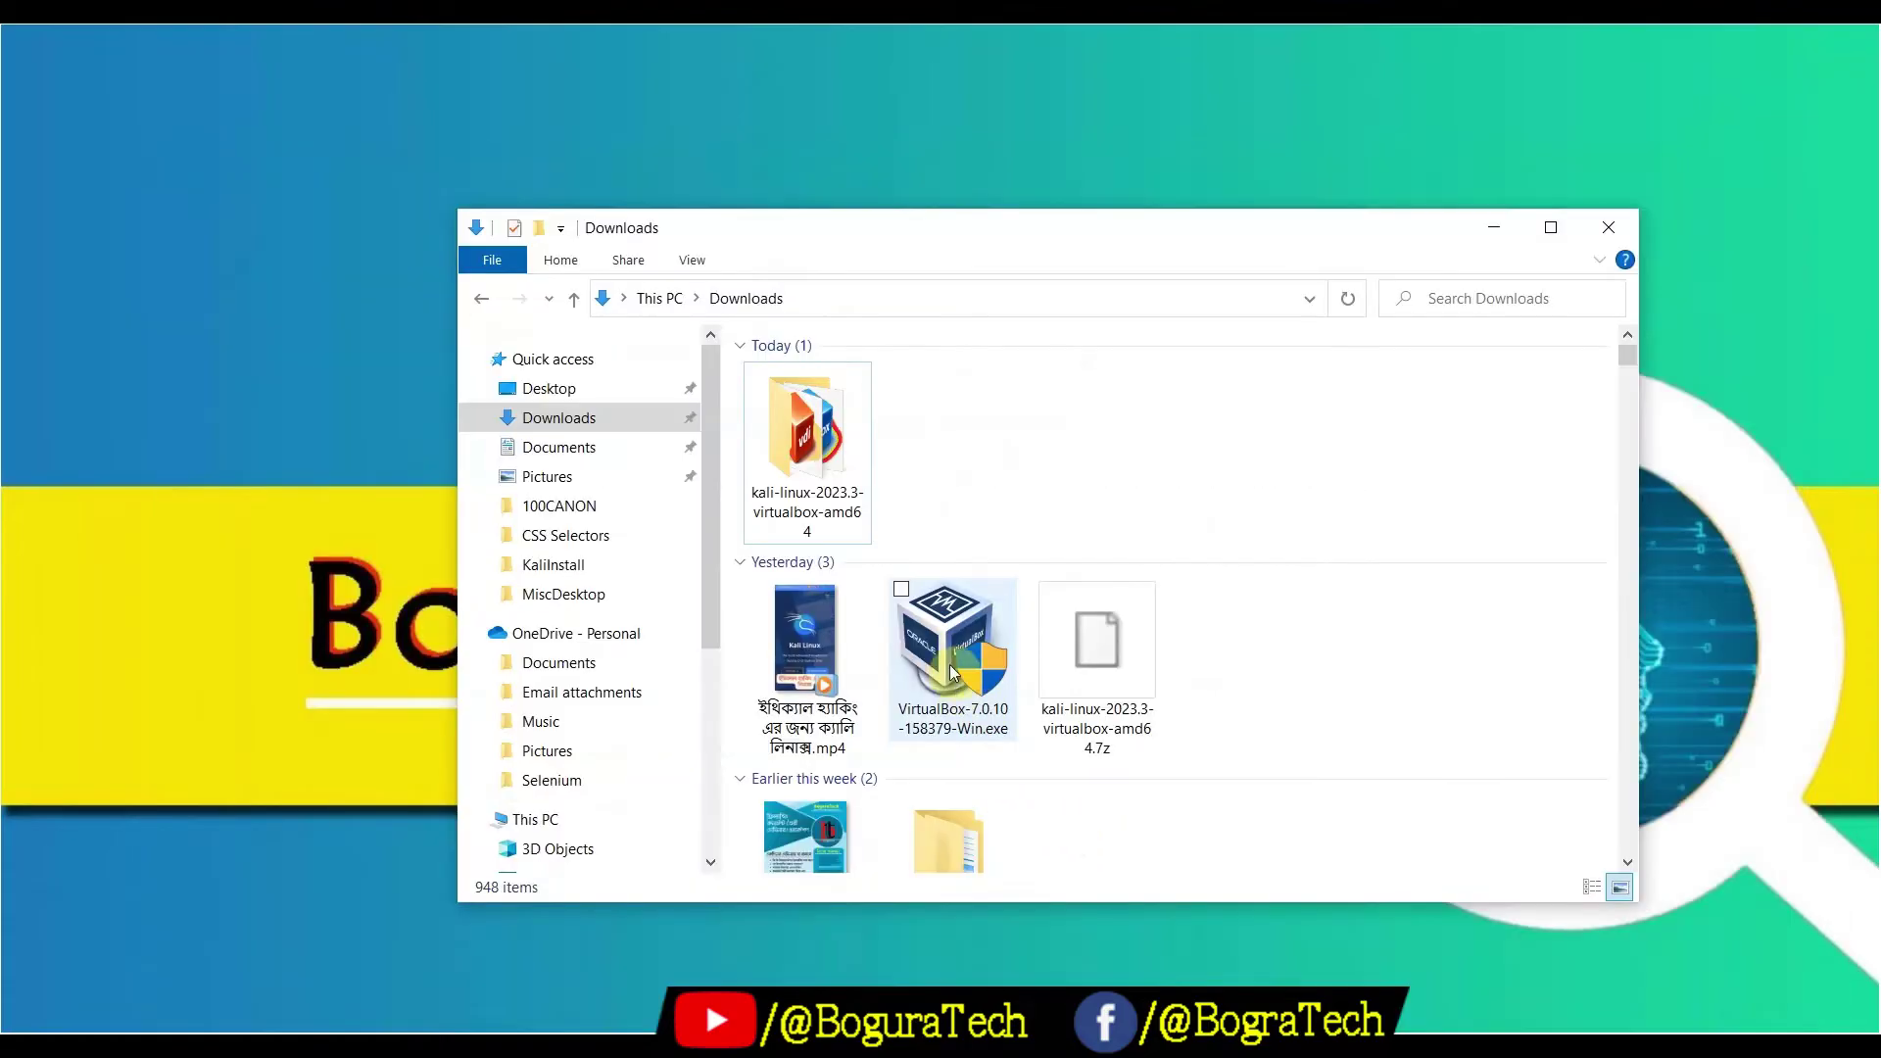
{"action": "left_click", "coordinate": [942, 650]}
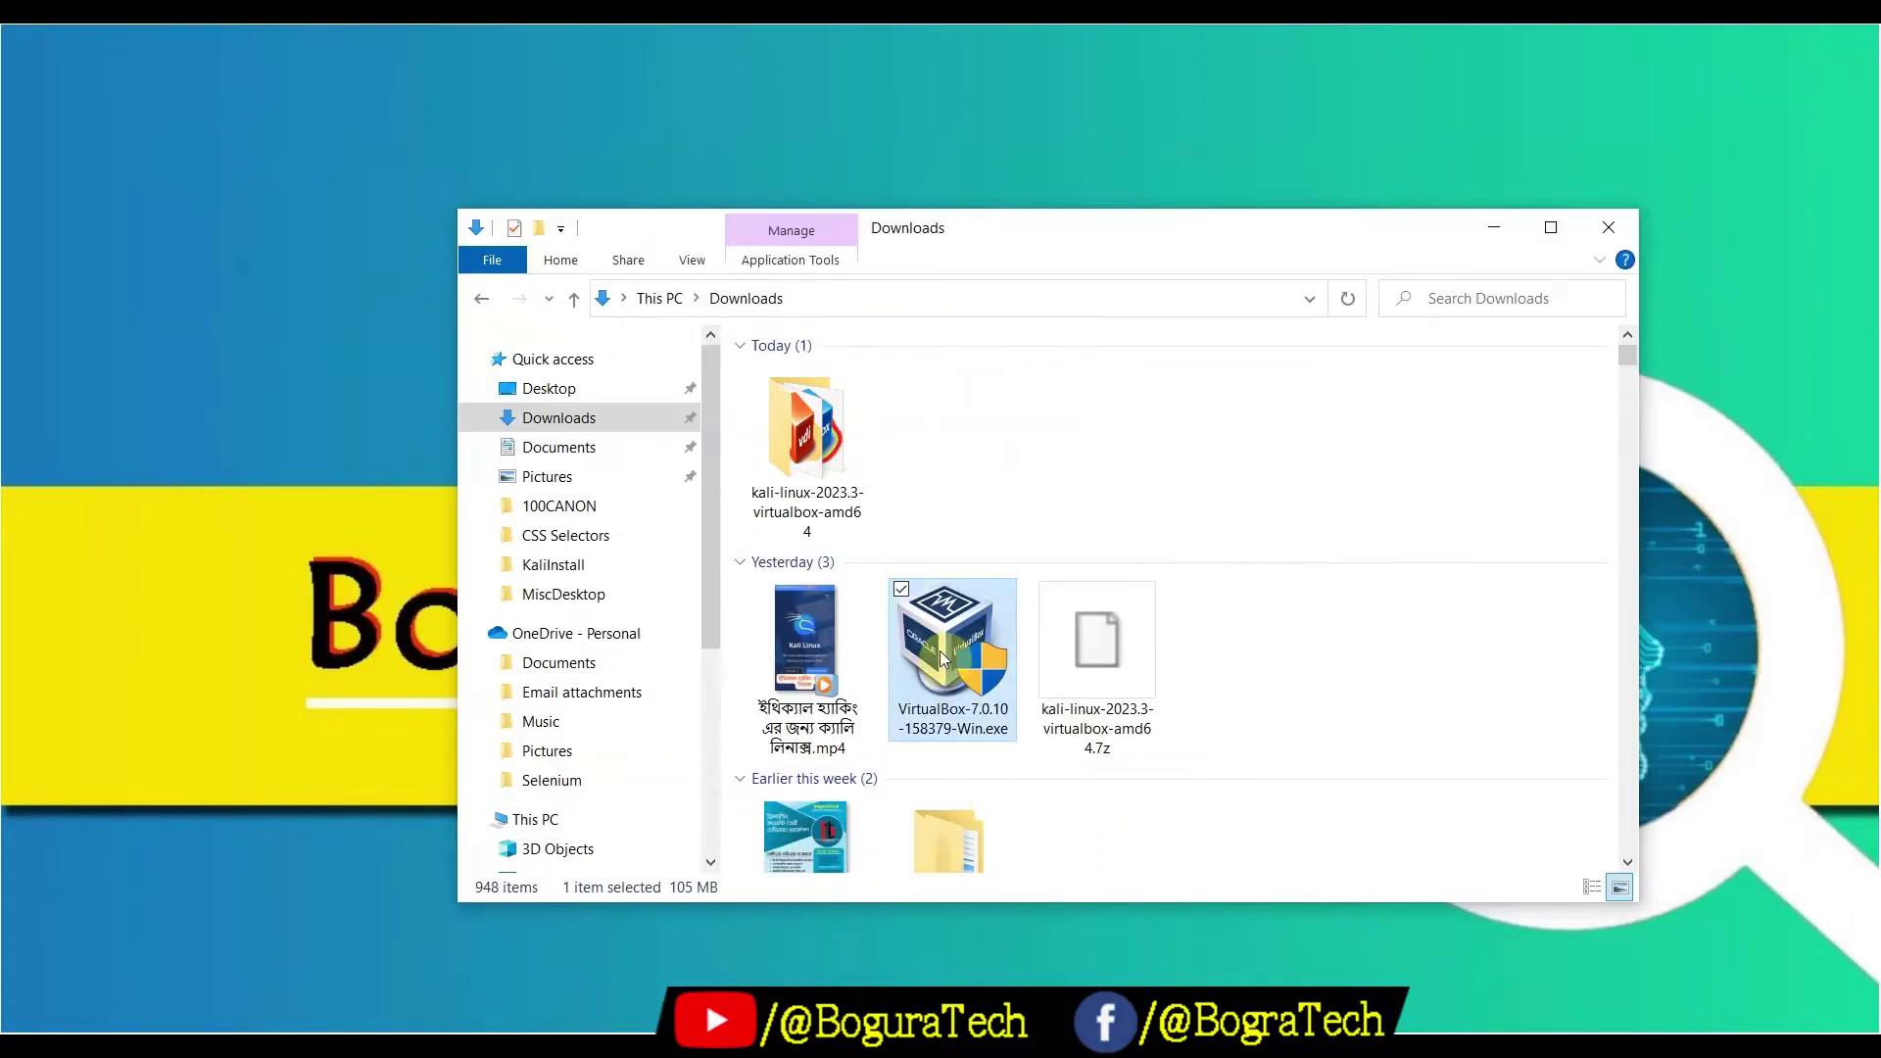
{"action": "double_click", "coordinate": [939, 650]}
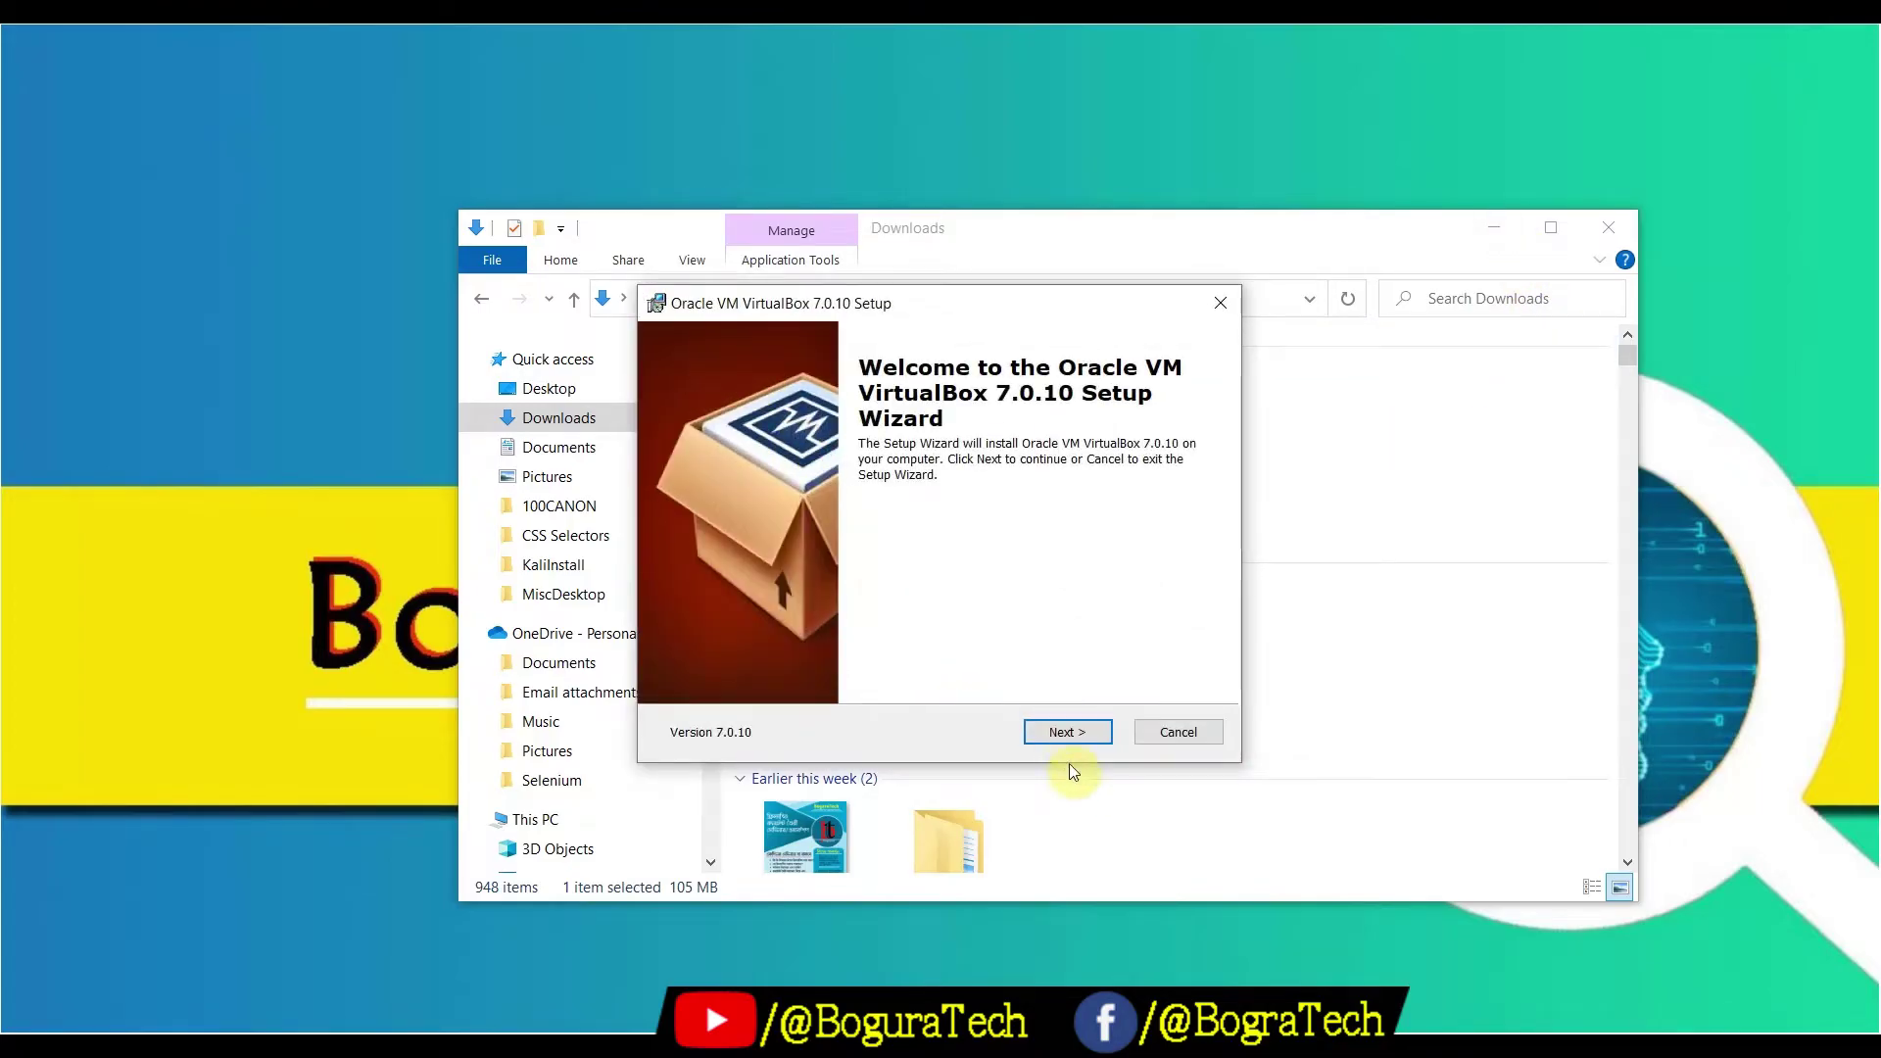
Install VirtualBox 7.0.10 with default features, accepting the network reset and missing Python warnings
{"action": "left_click", "coordinate": [1061, 734]}
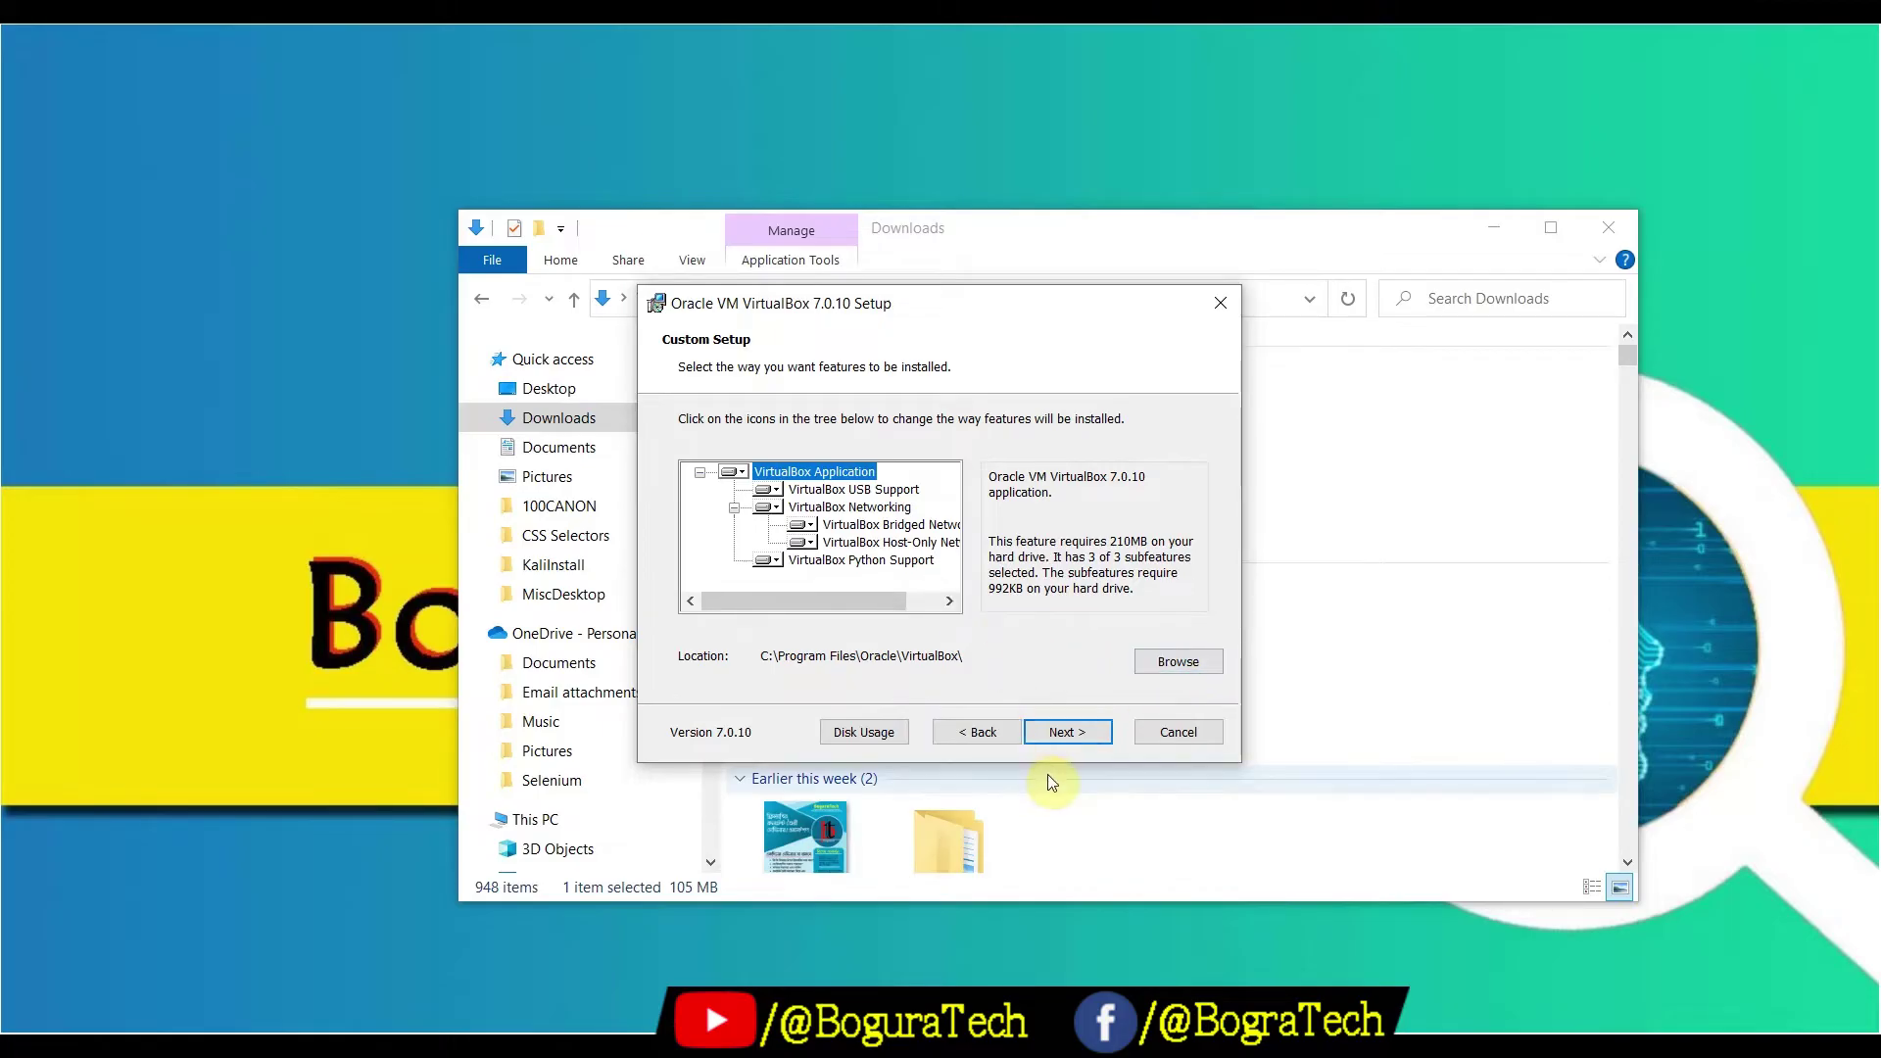
{"action": "left_click", "coordinate": [1054, 731]}
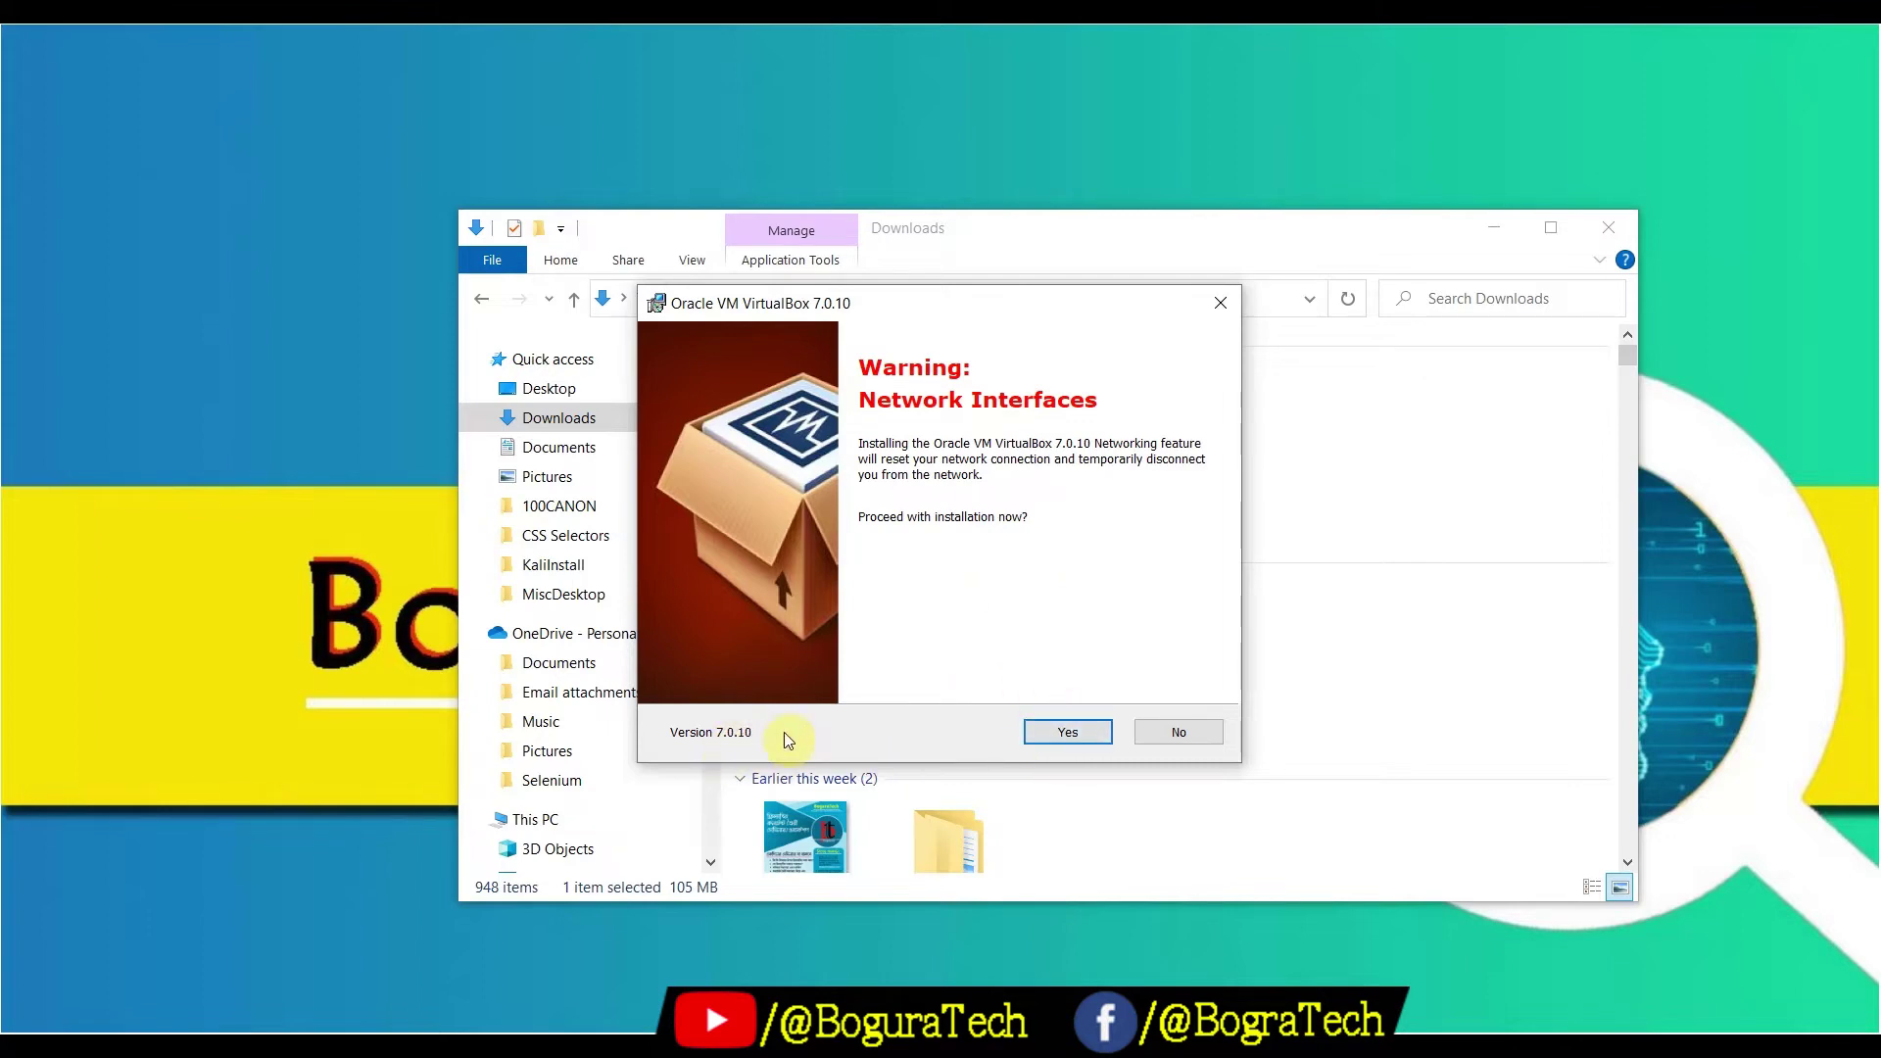
{"action": "left_click", "coordinate": [1077, 731]}
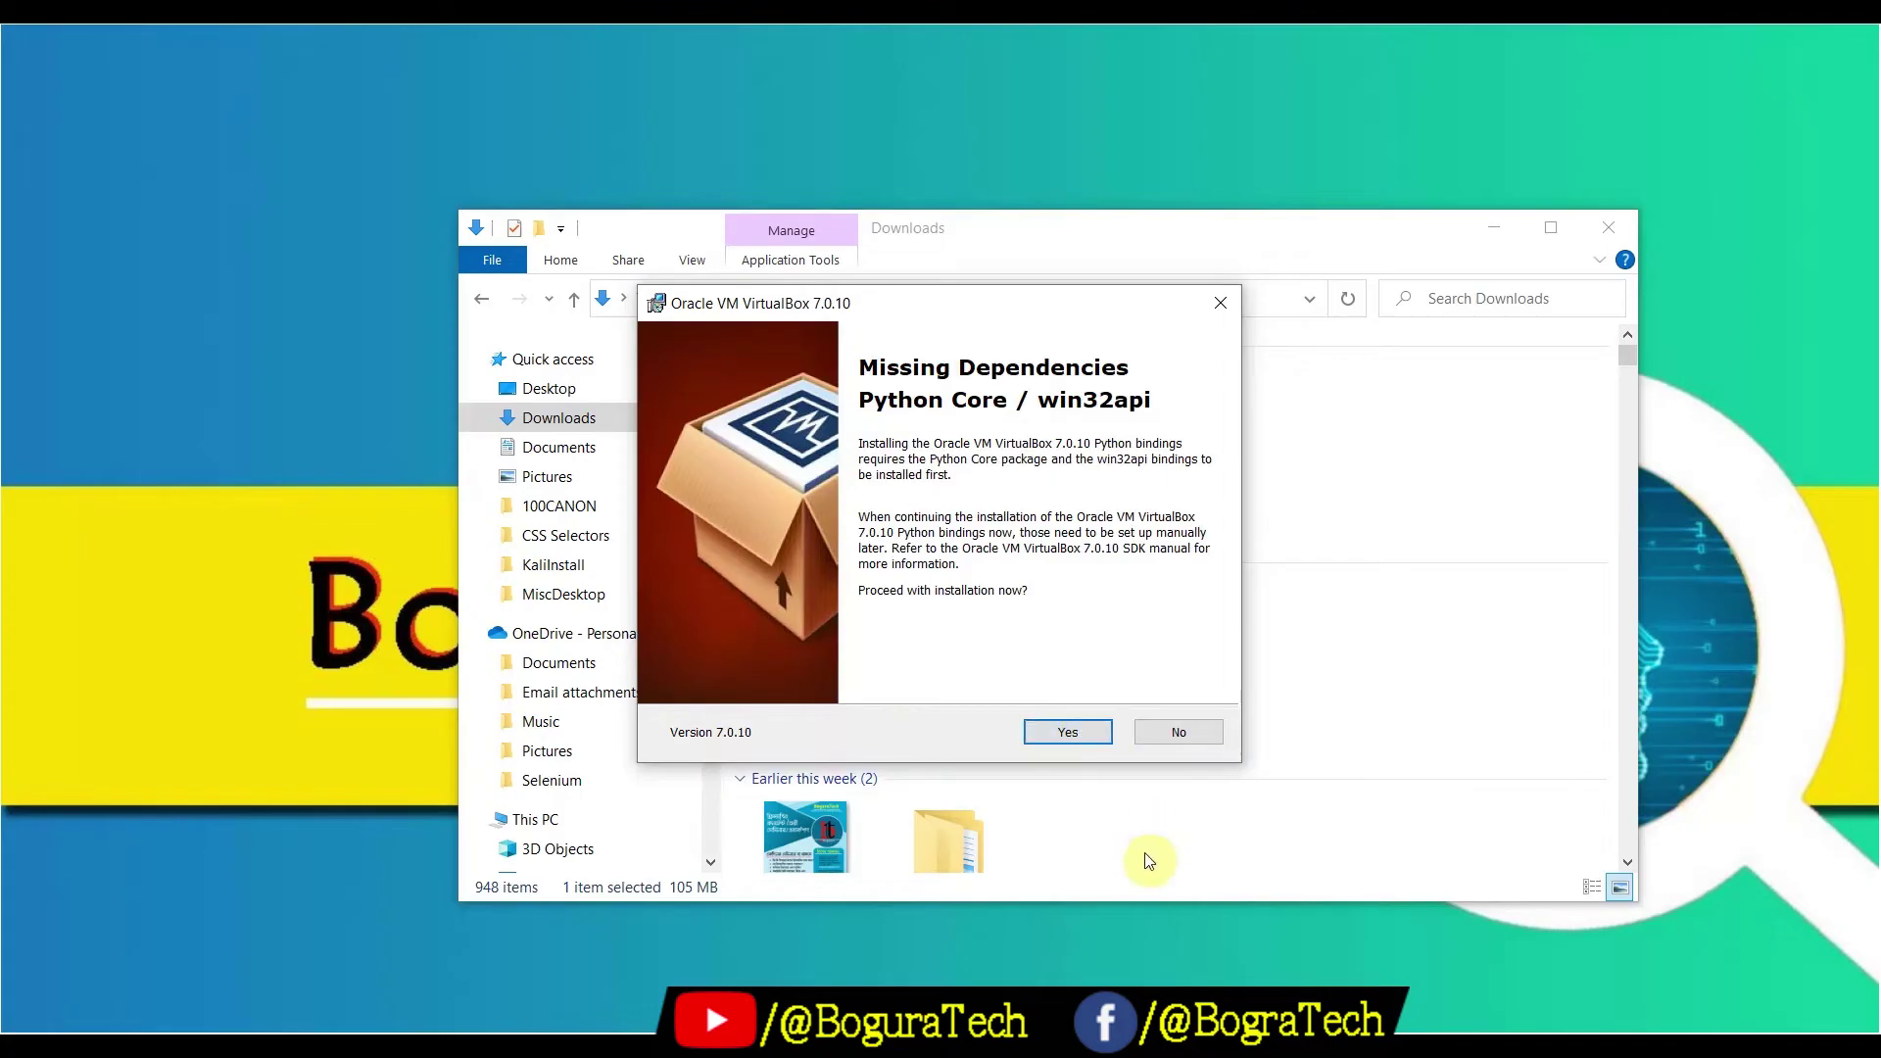
{"action": "left_click", "coordinate": [1068, 738]}
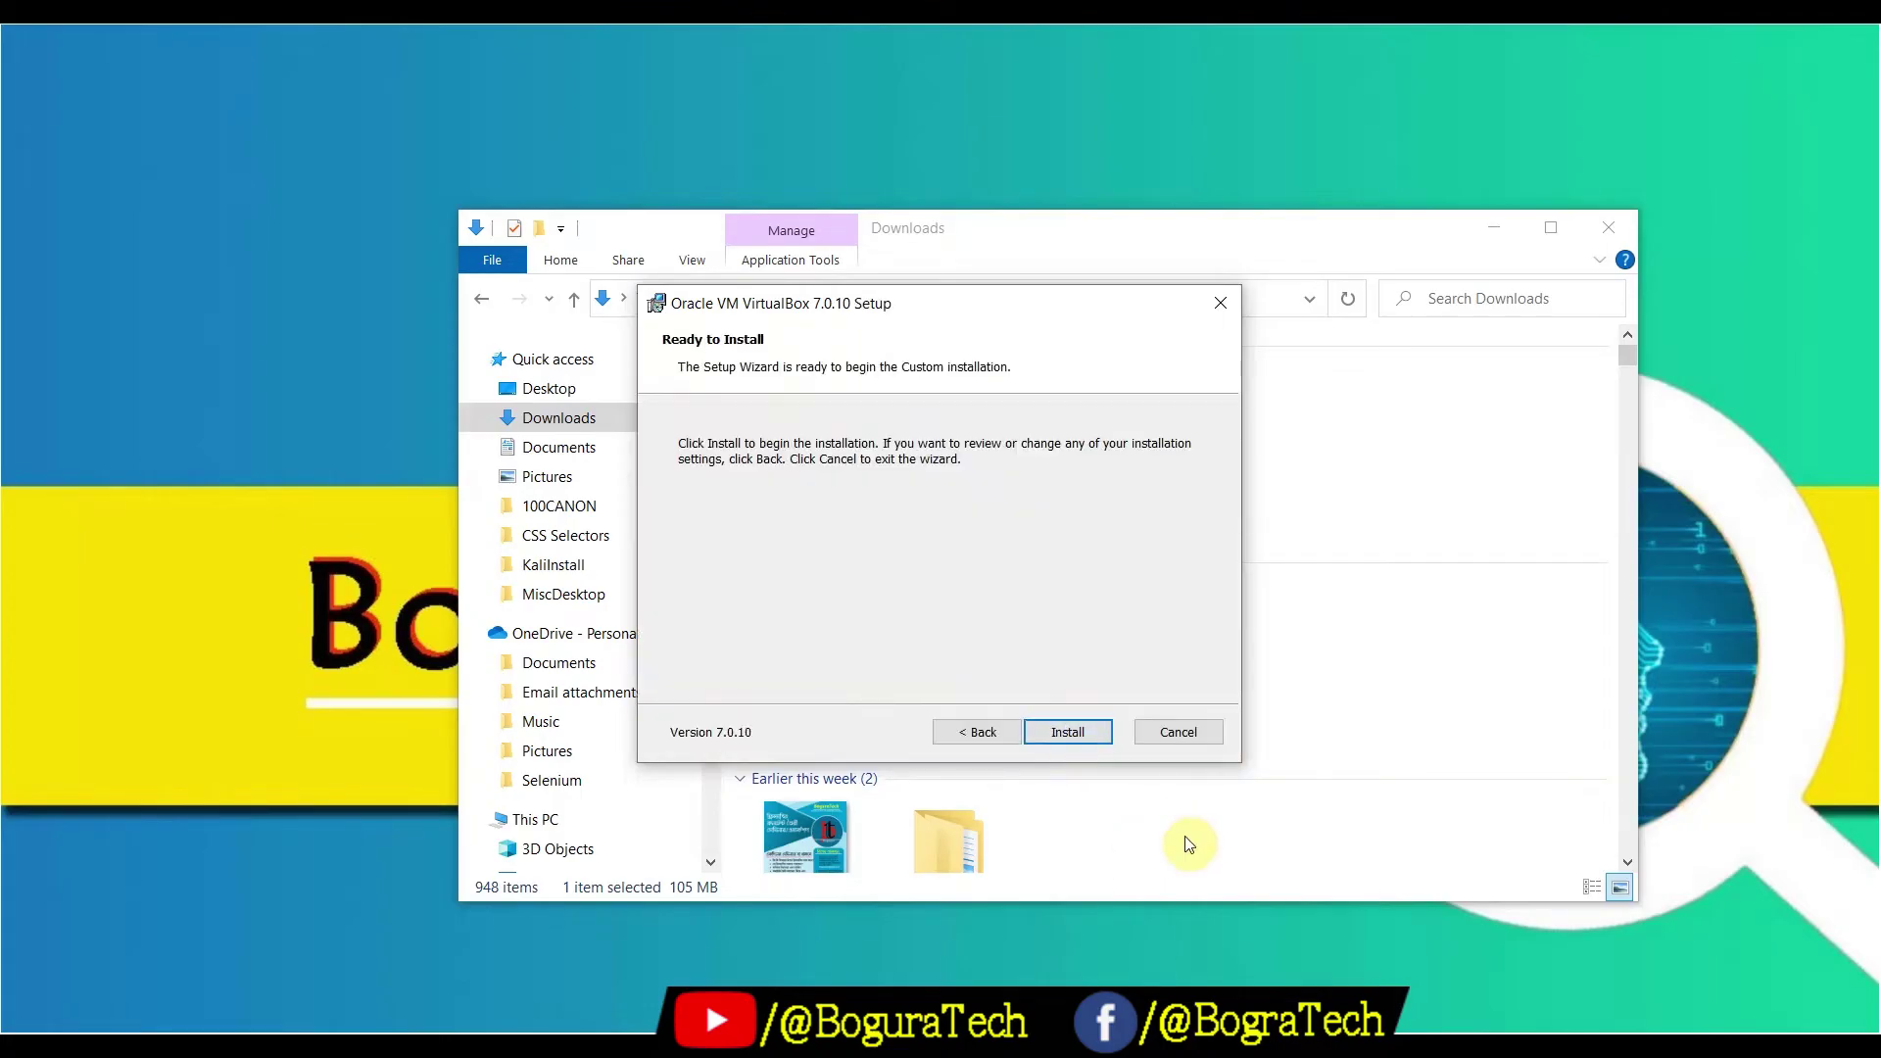
{"action": "left_click", "coordinate": [1060, 732]}
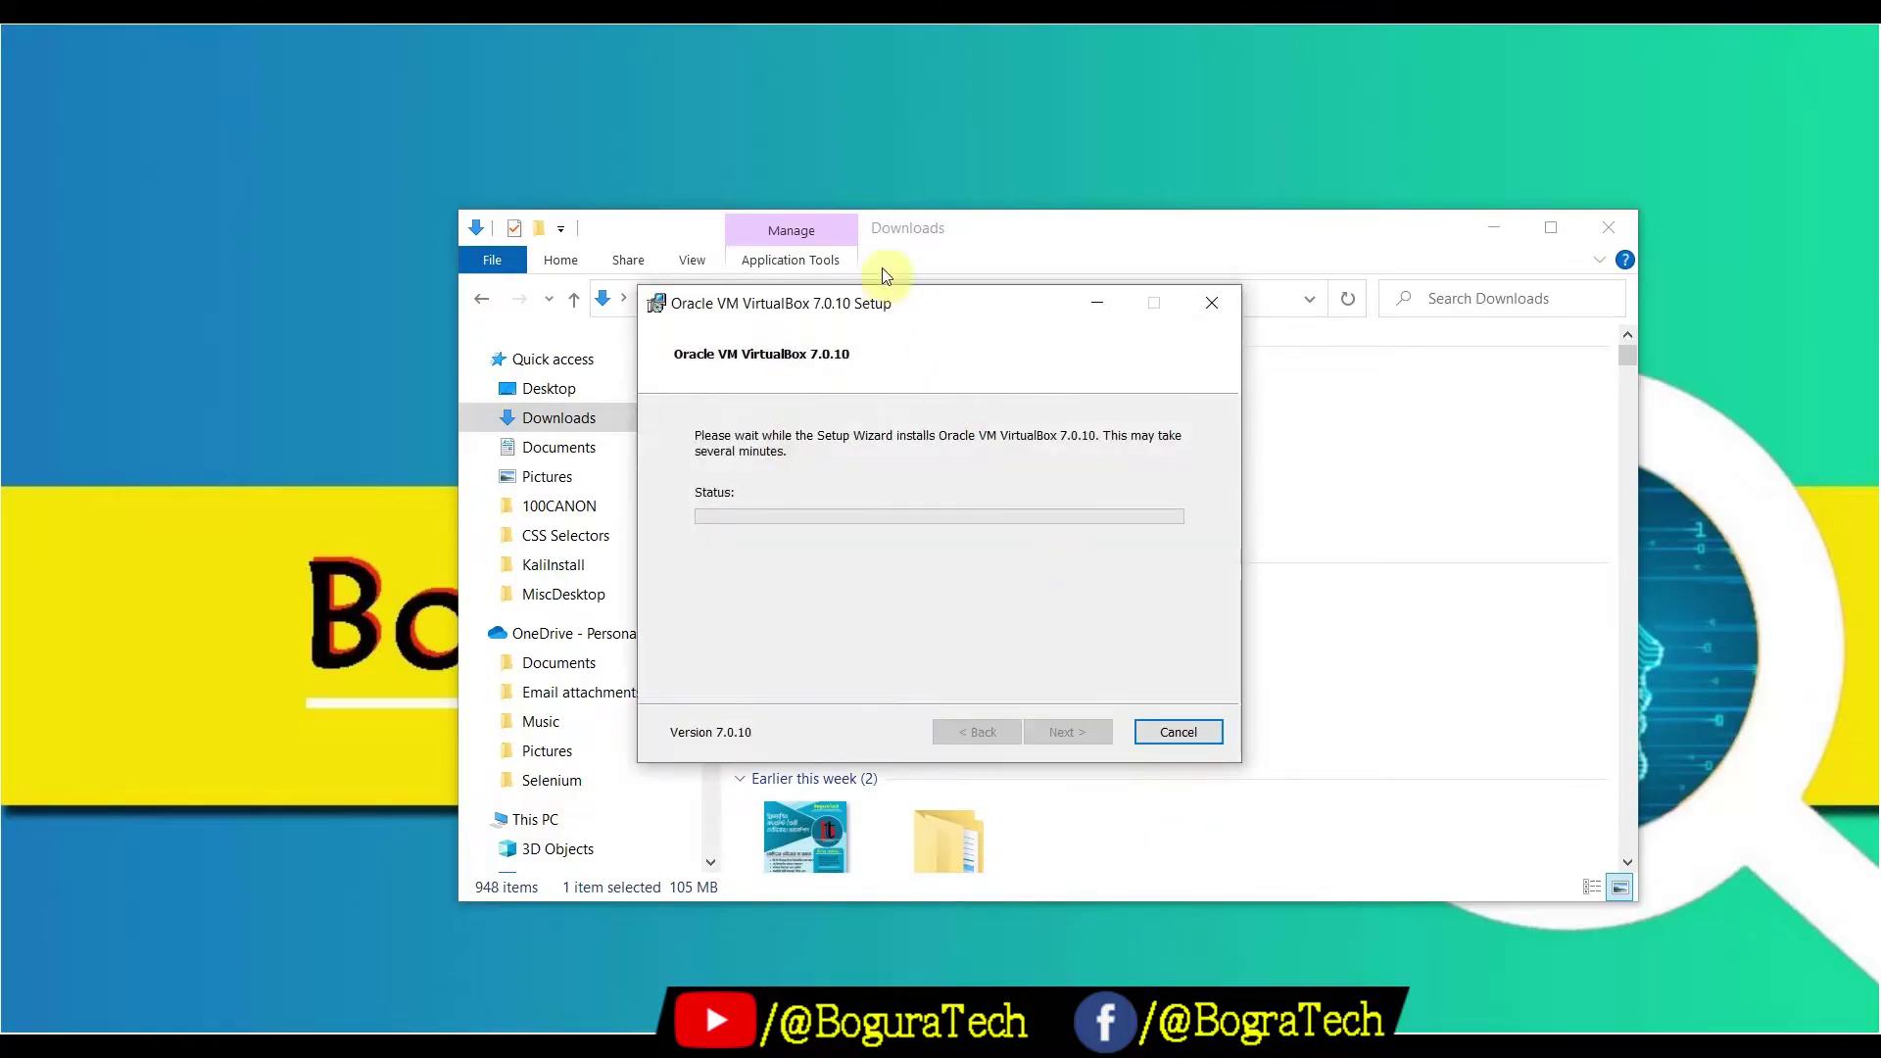
Let the VirtualBox 7.0.10 install complete and finish with 'Start Oracle VM VirtualBox' left checked
{"action": "left_click", "coordinate": [1493, 227]}
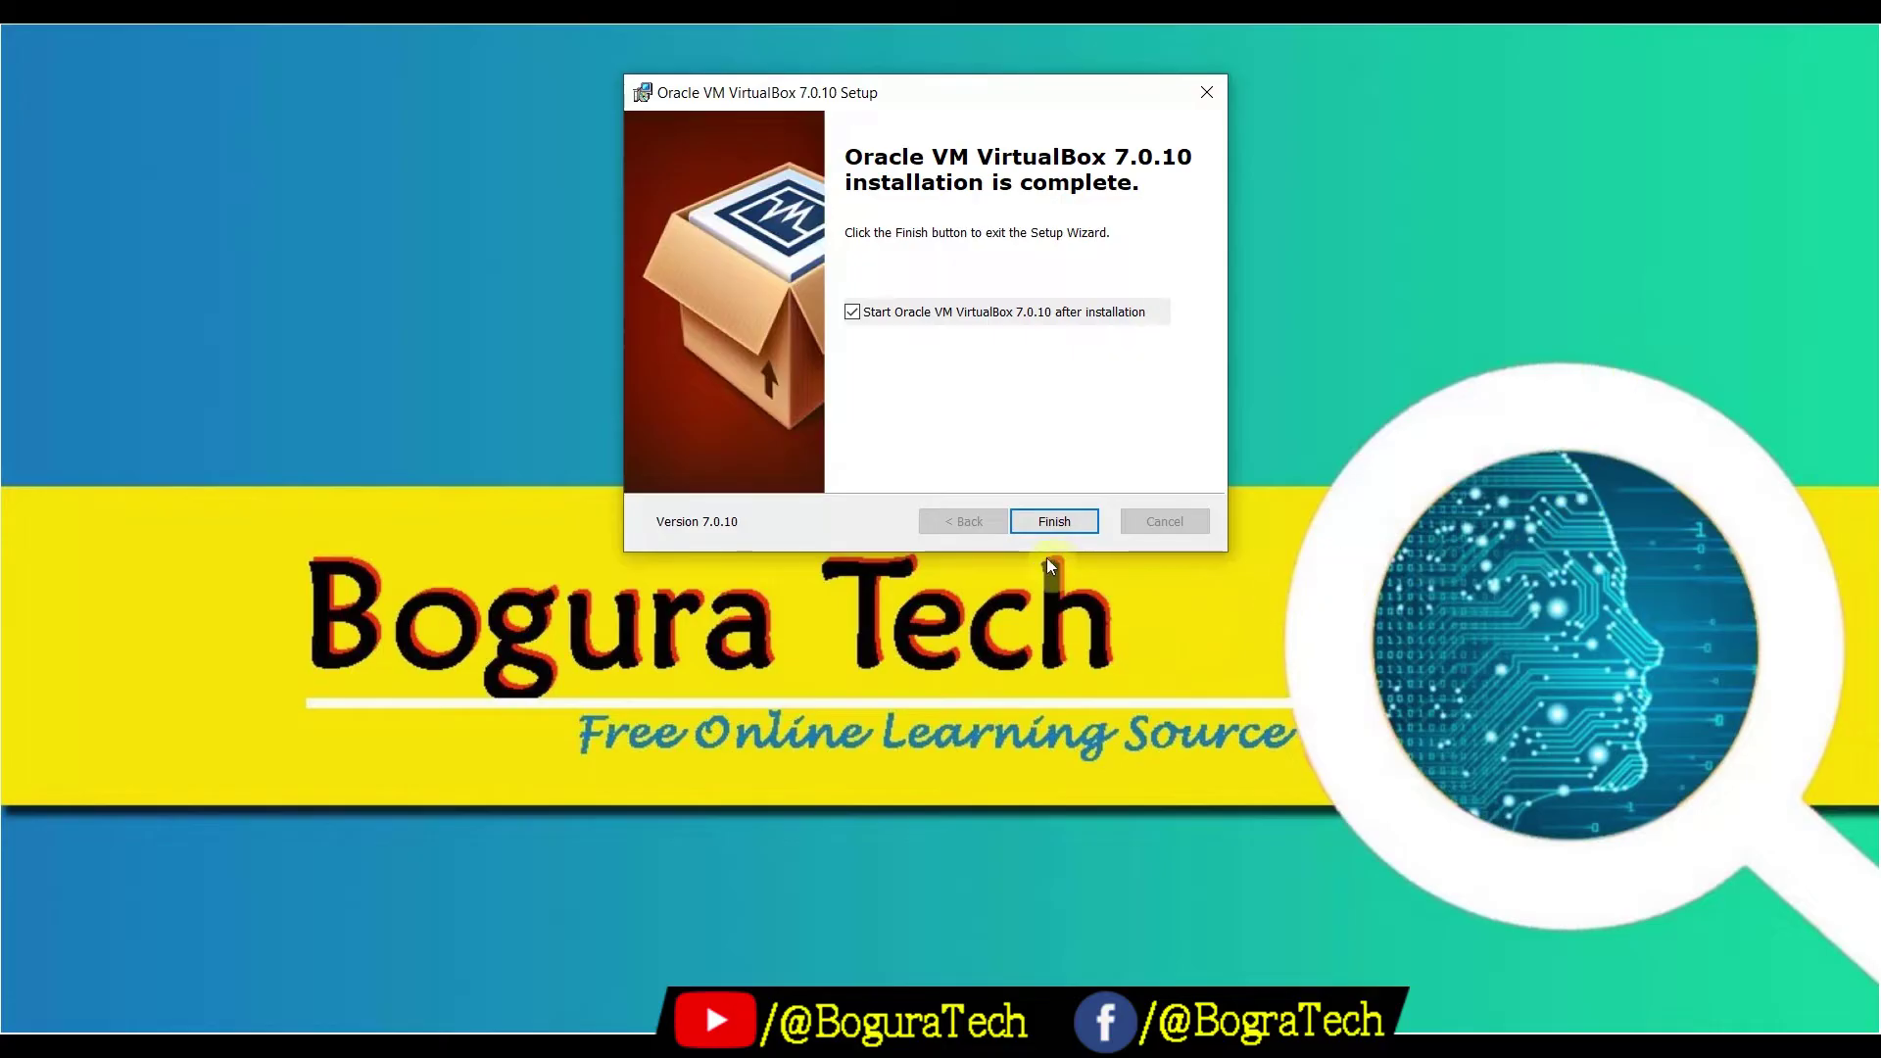
{"action": "left_click", "coordinate": [1054, 521]}
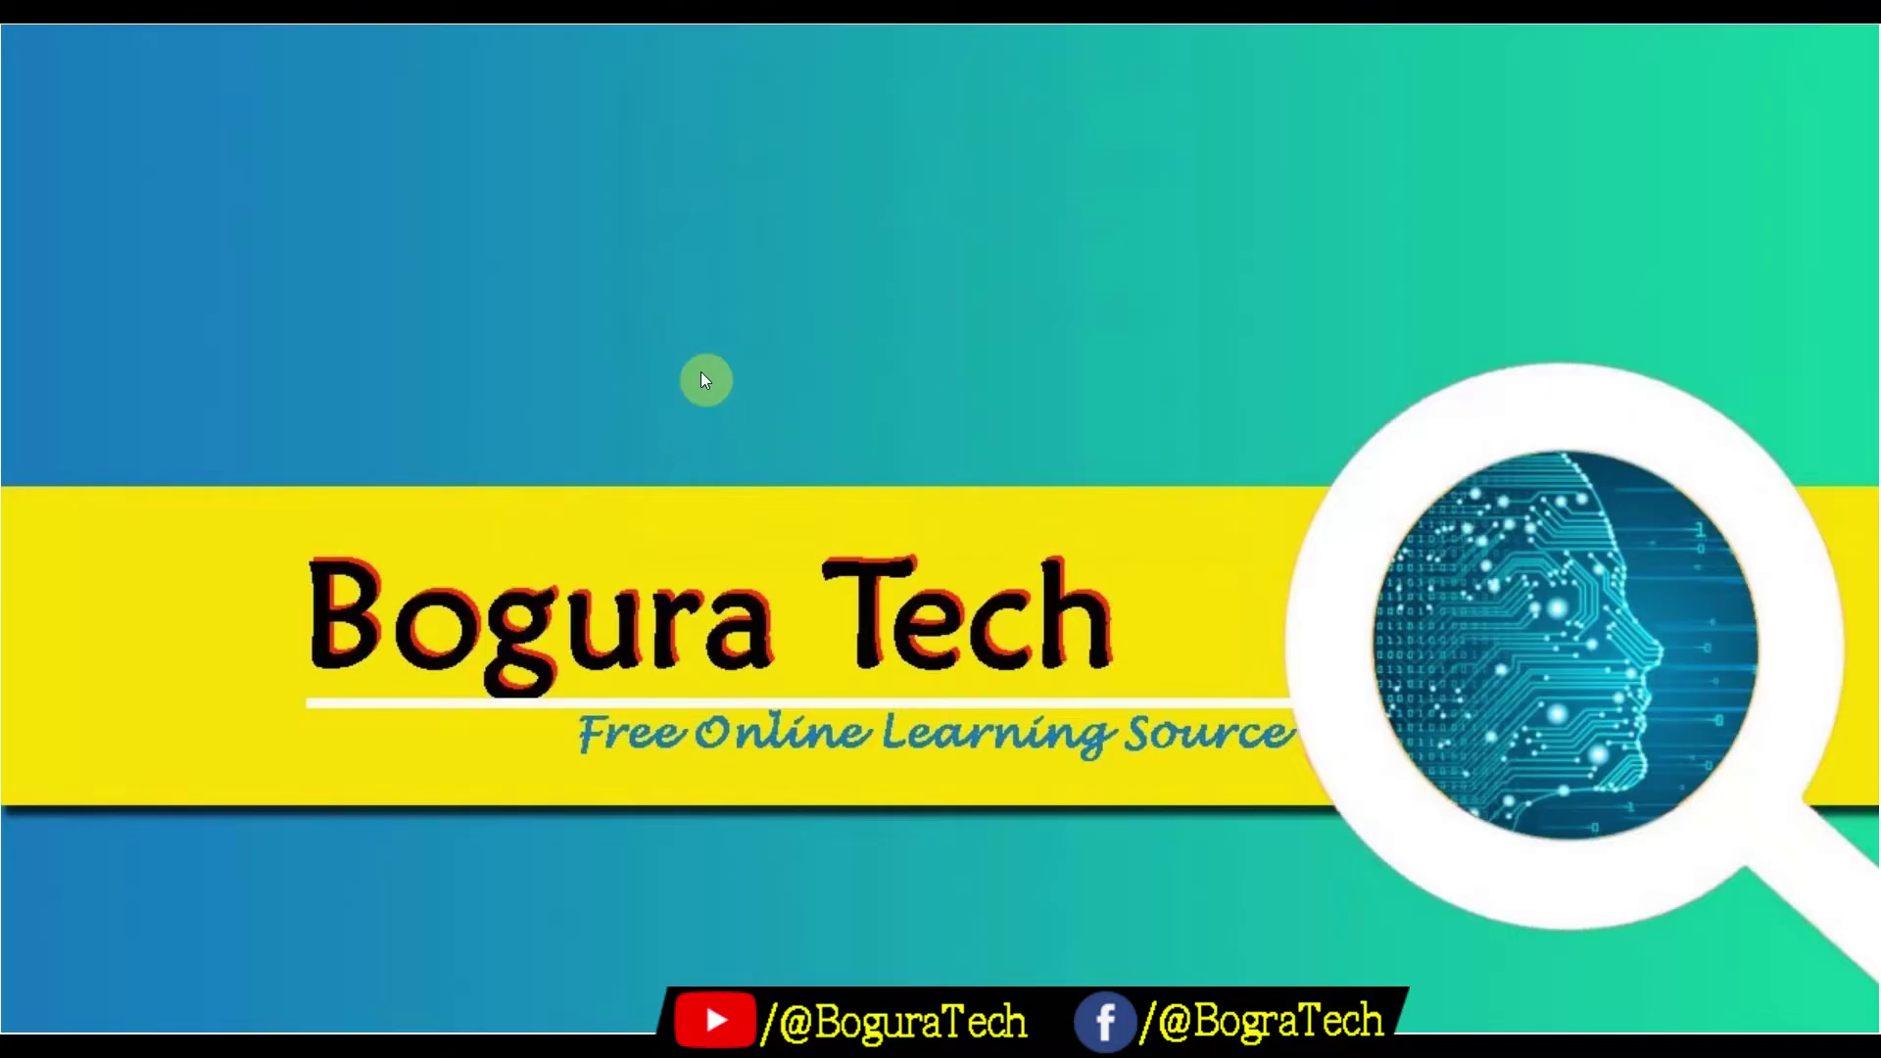
Turn on View > Show desktop icons and launch VirtualBox from its desktop shortcut
{"action": "right_click", "coordinate": [866, 305]}
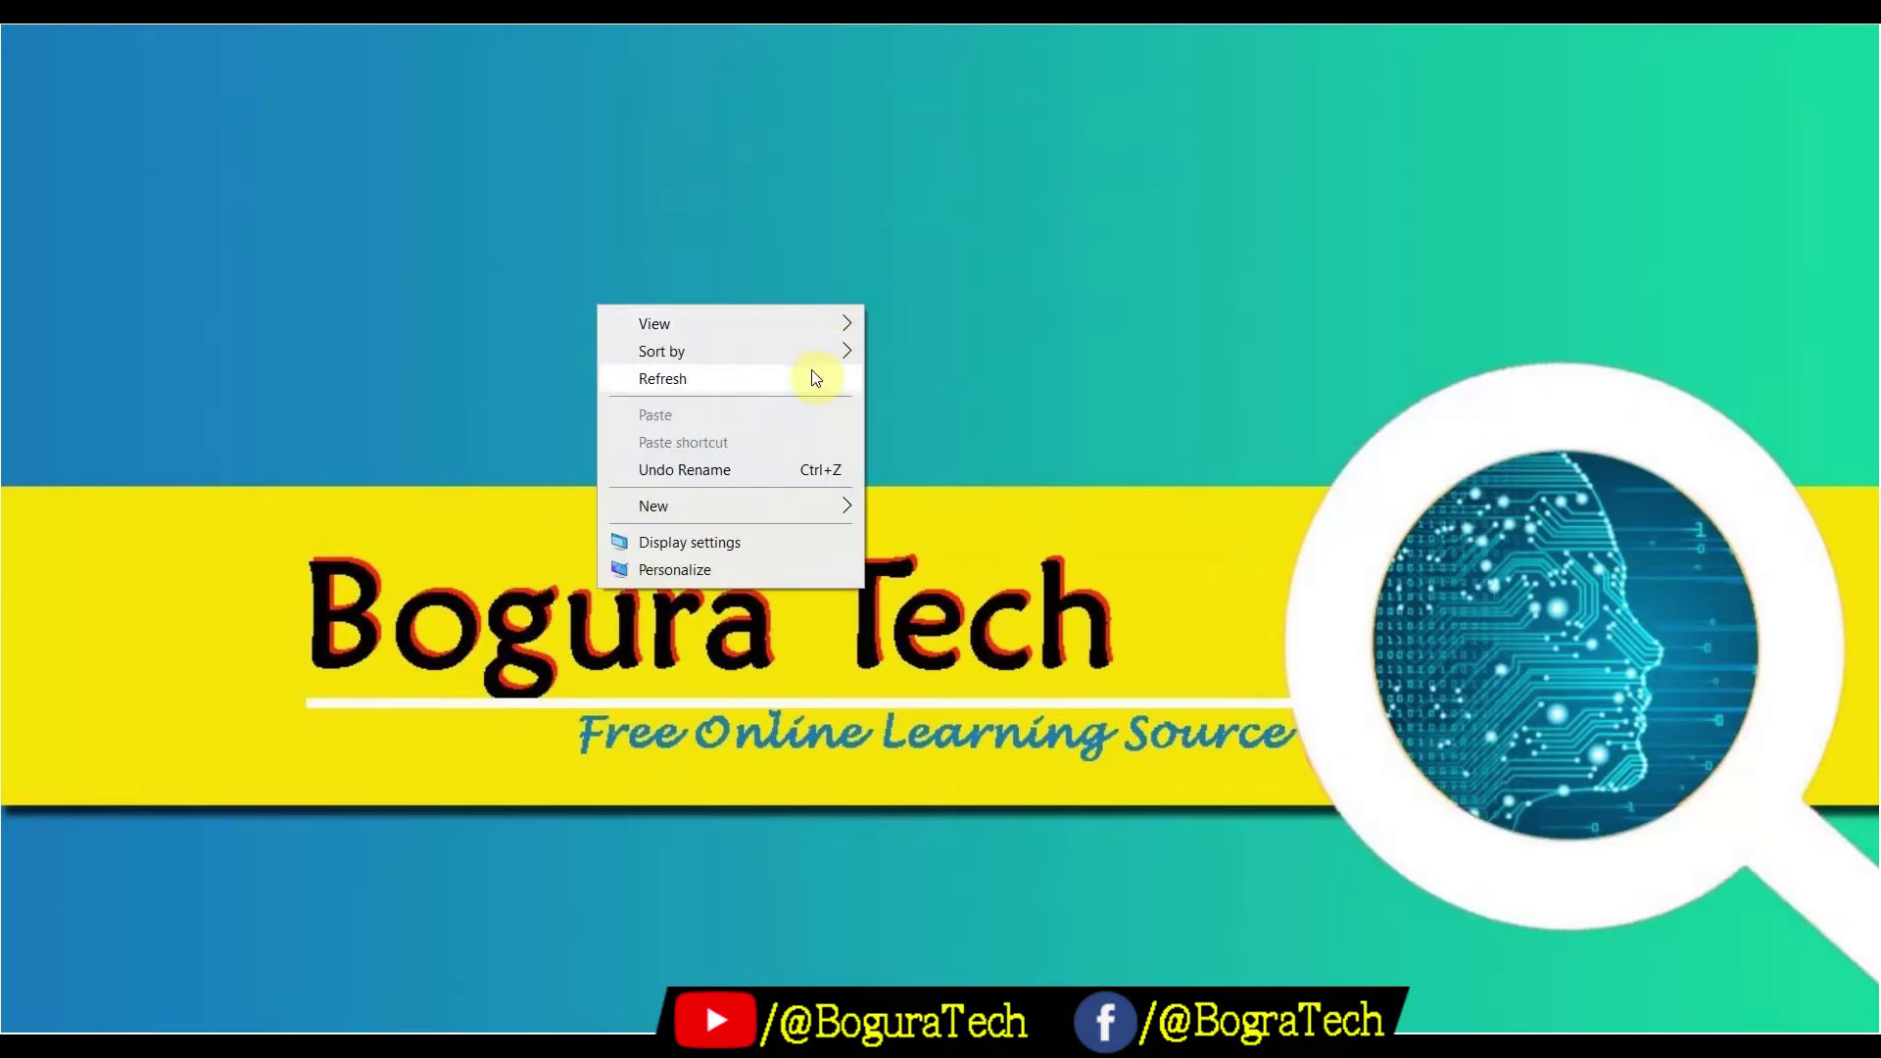
{"action": "mouse_move", "coordinate": [818, 330]}
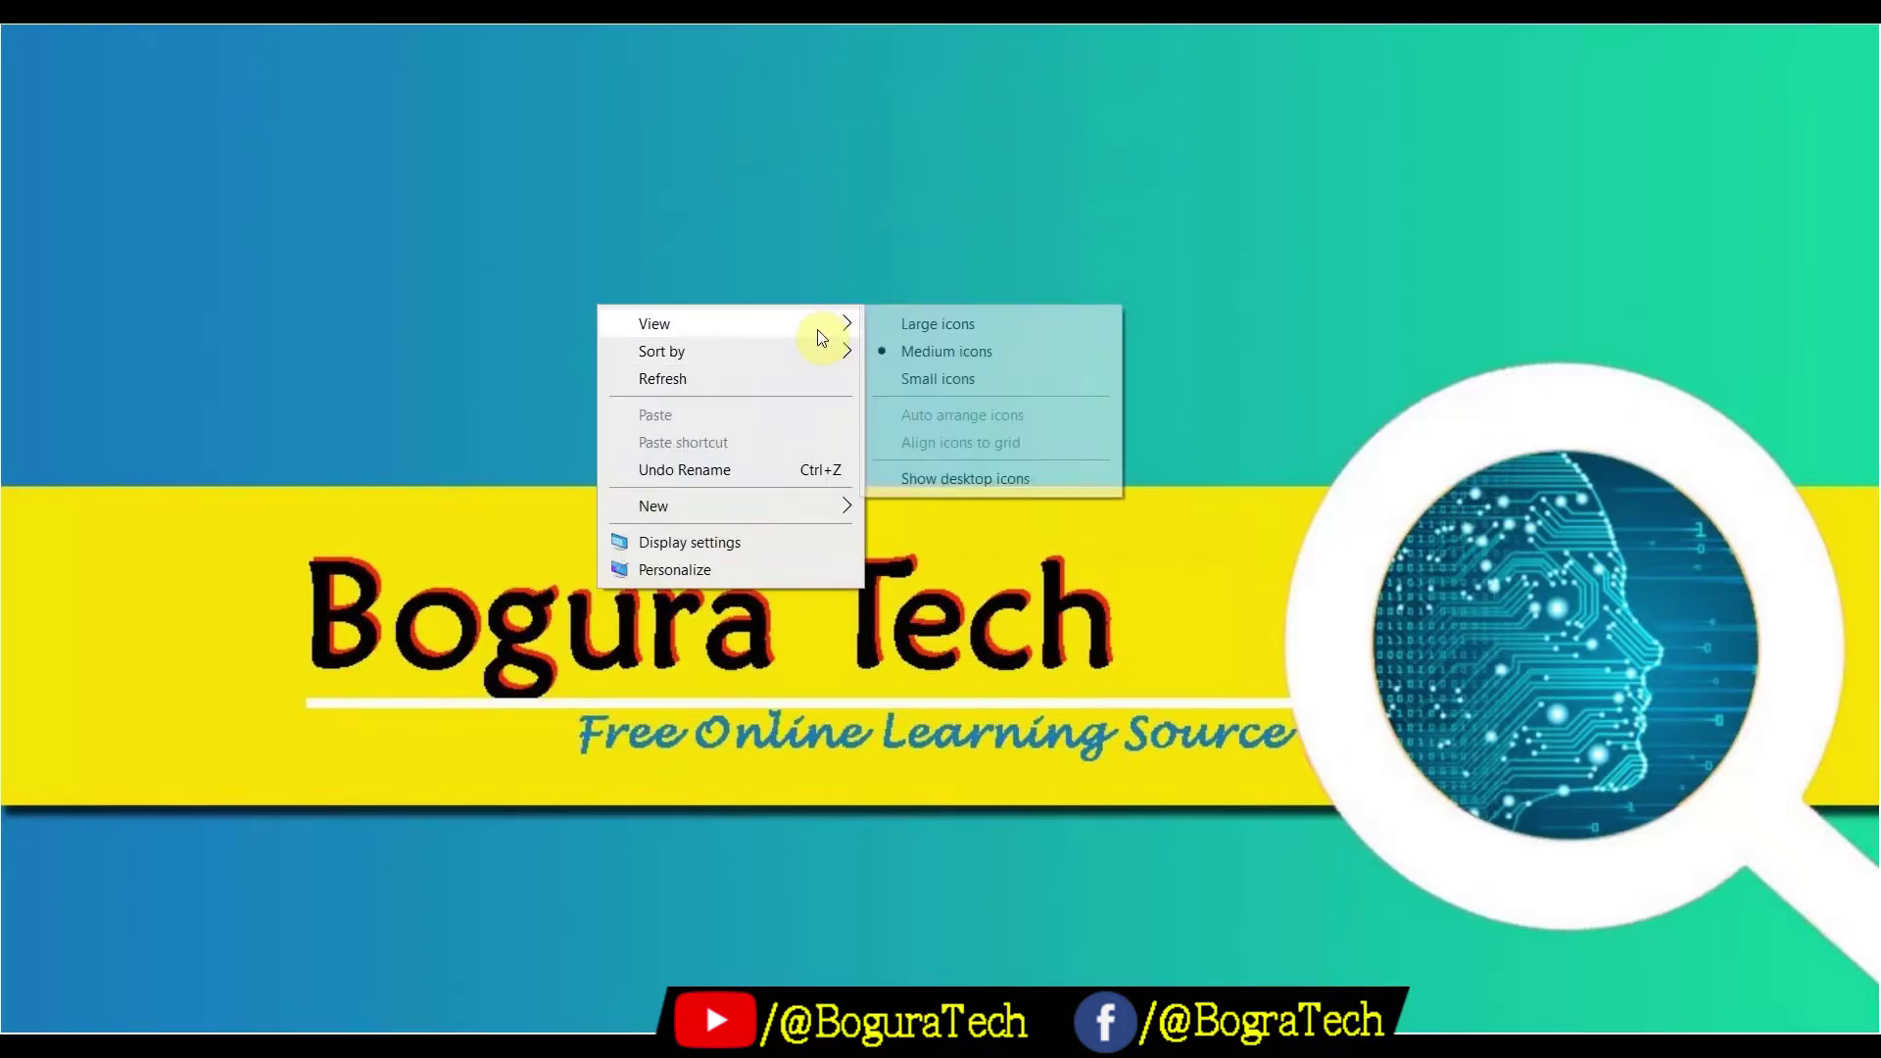
{"action": "left_click", "coordinate": [955, 480]}
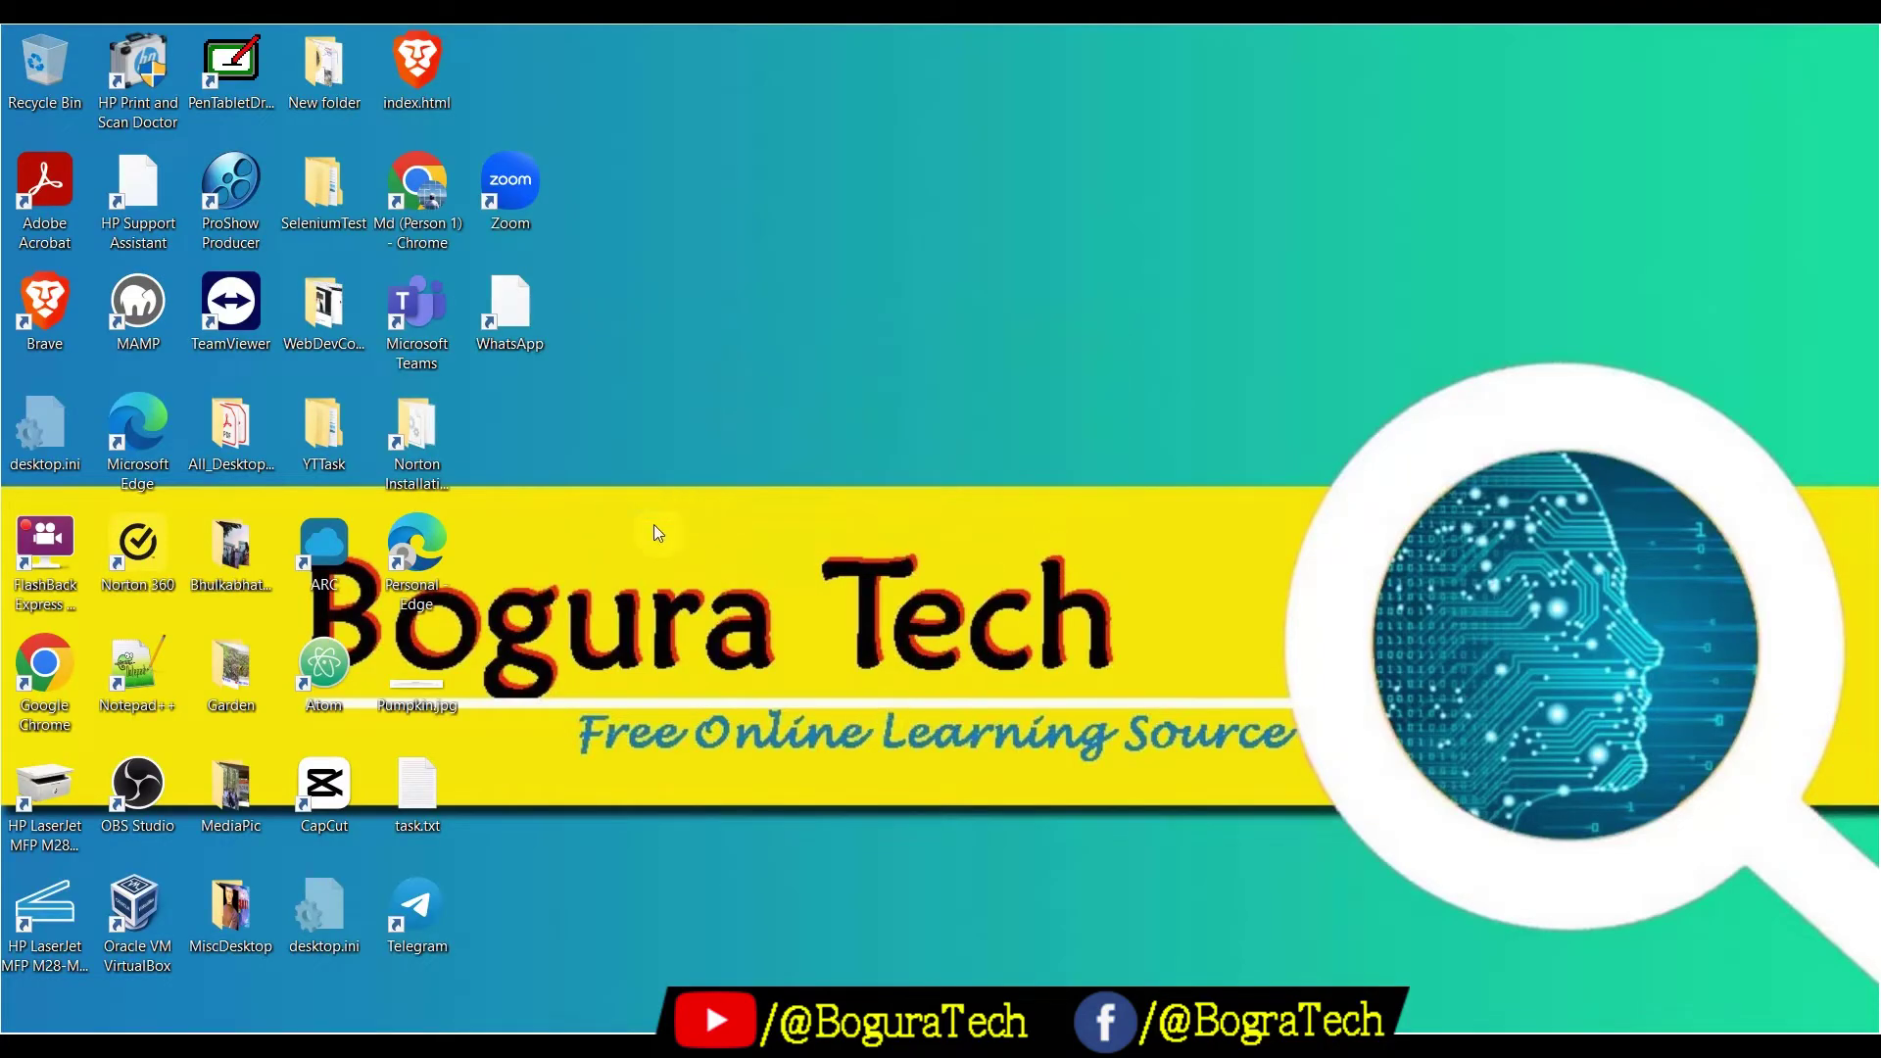
{"action": "left_click_drag", "start_coordinate": [122, 926], "coordinate": [810, 342]}
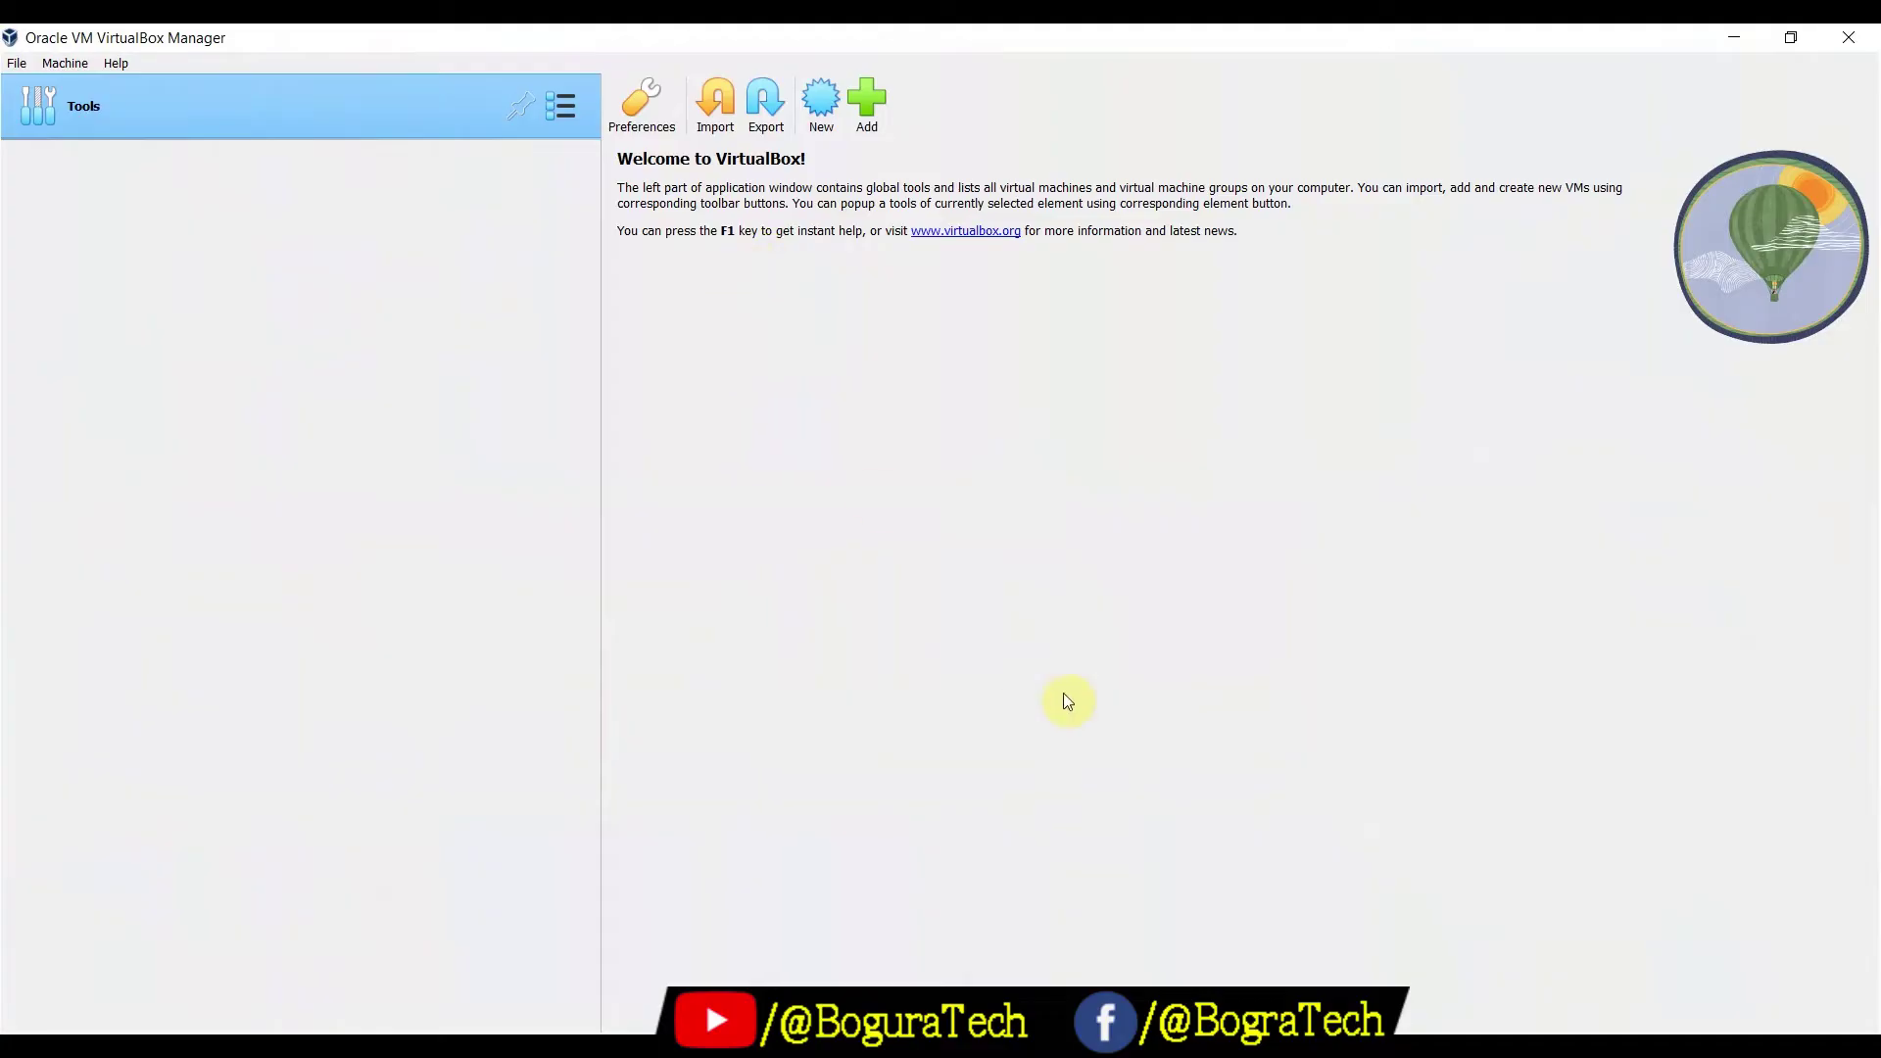
Close the duplicate VirtualBox Manager window from its taskbar preview
{"action": "mouse_move", "coordinate": [1301, 1047]}
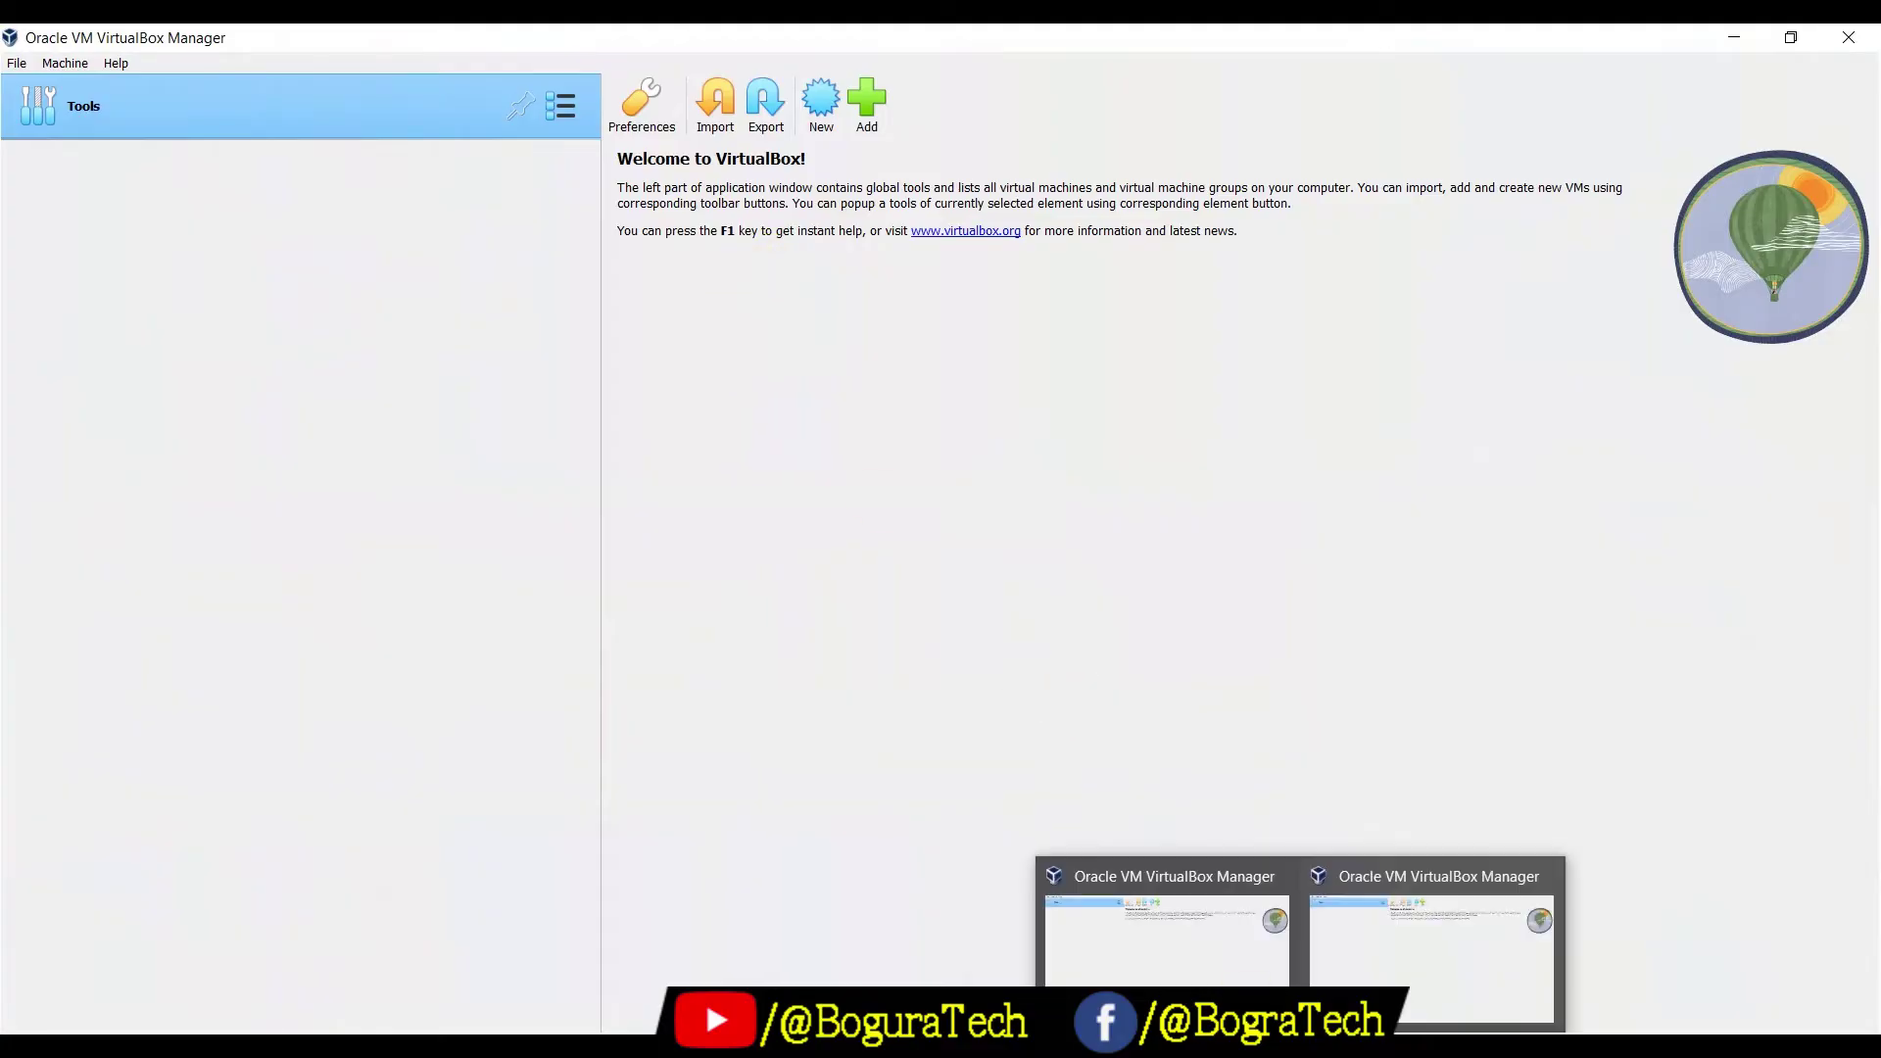
{"action": "left_click", "coordinate": [1542, 876]}
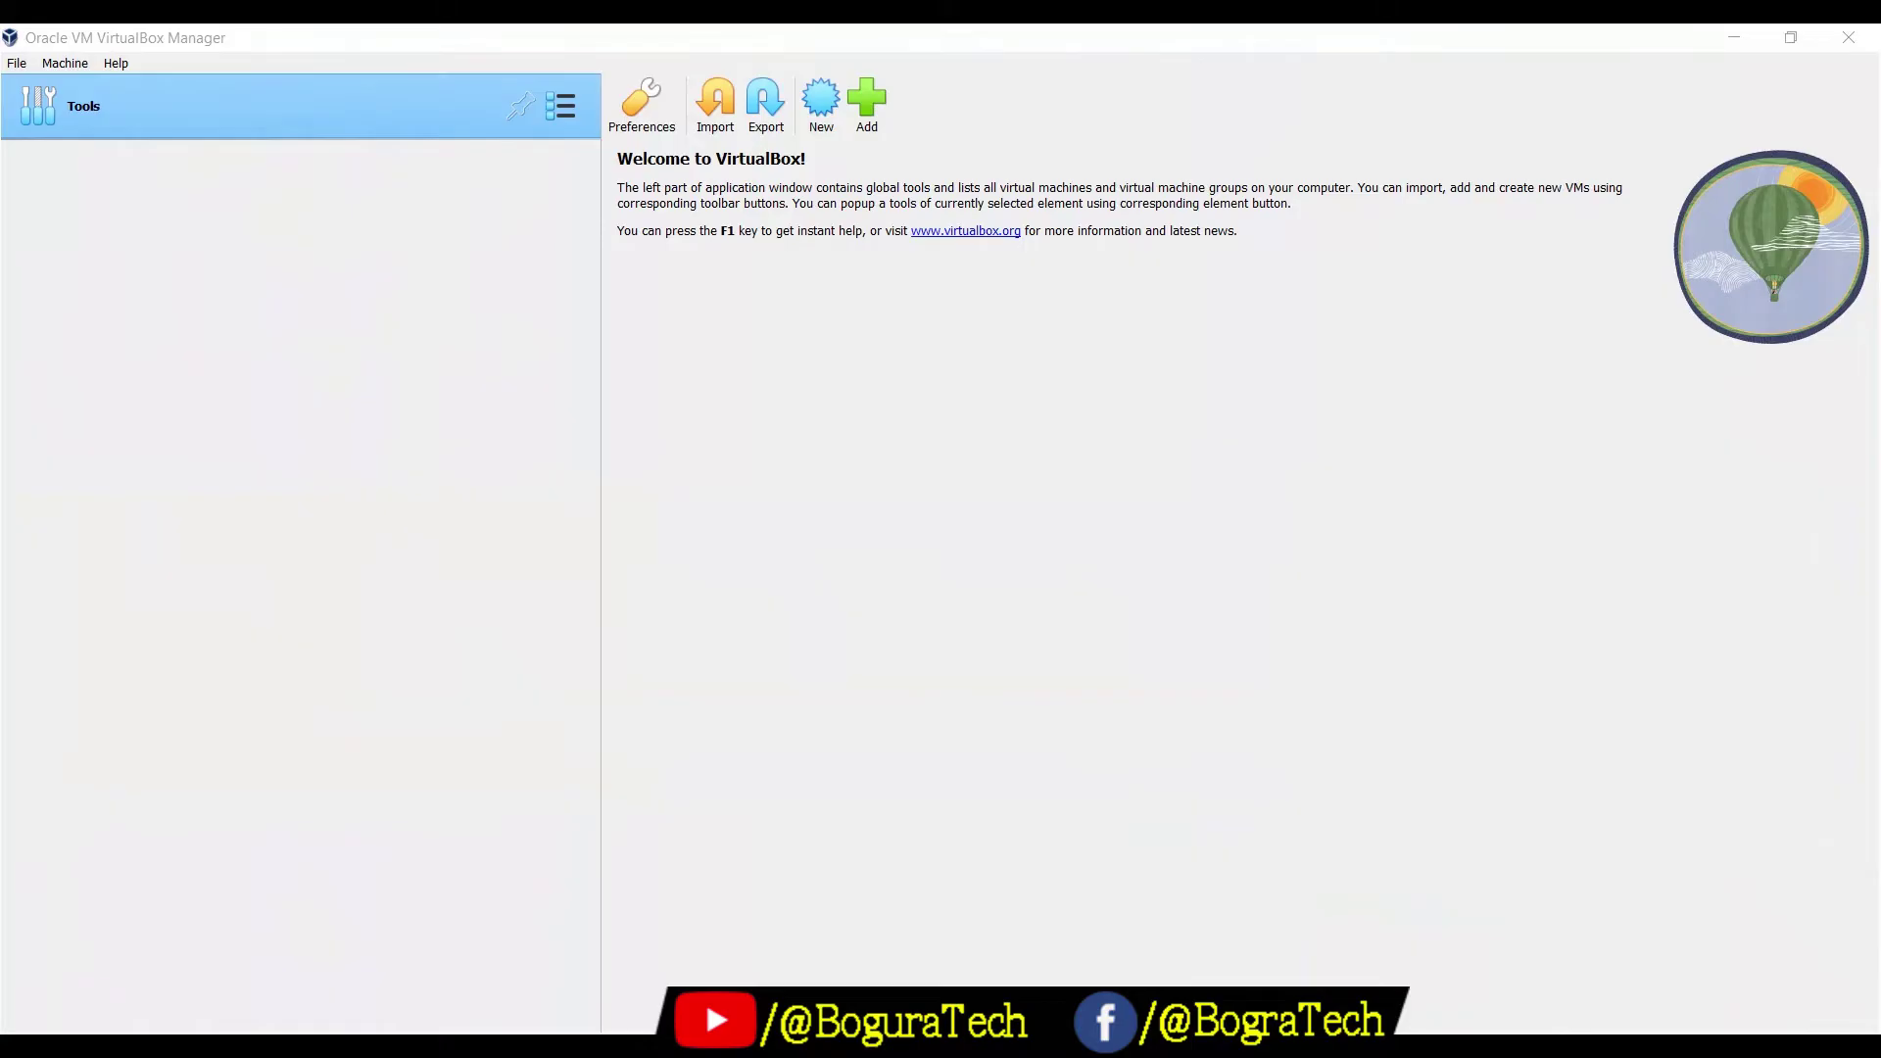
{"action": "mouse_move", "coordinate": [754, 1047]}
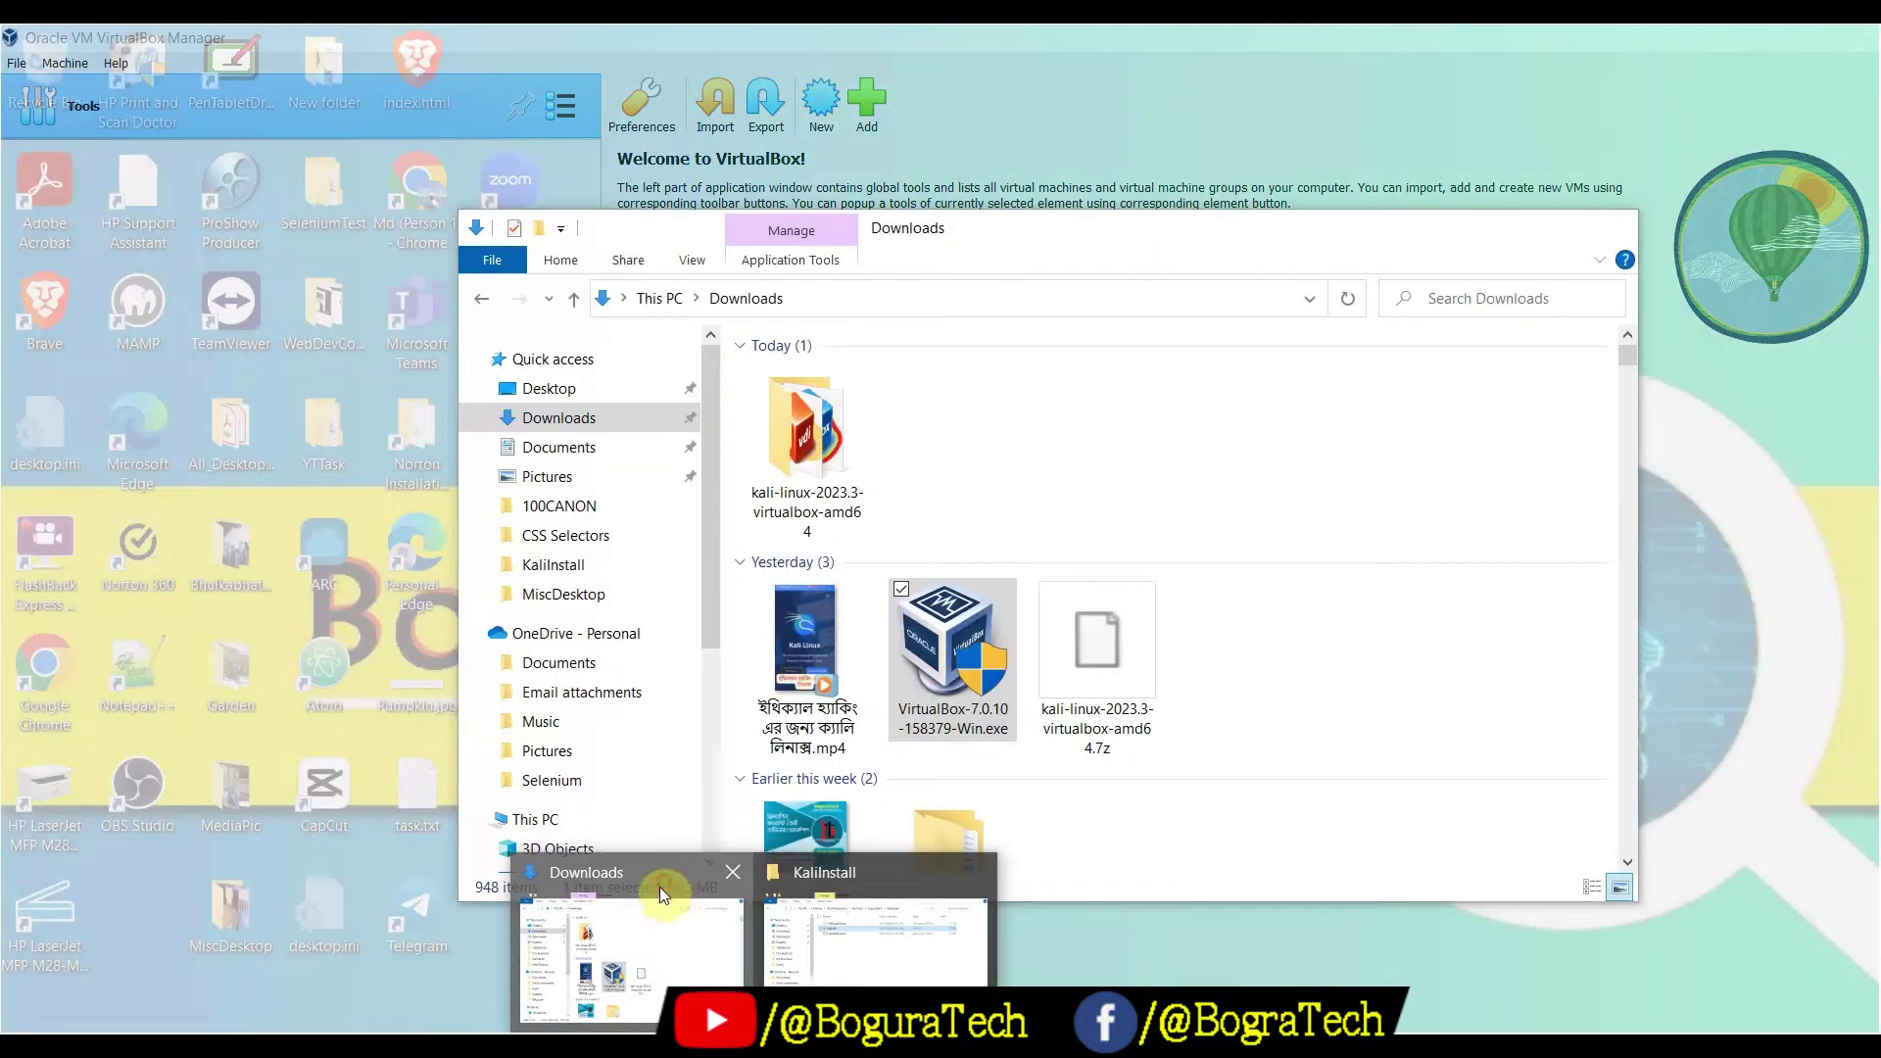
Show the Downloads folder with kali-linux-2023.3-virtualbox-amd64 beside the VirtualBox Manager
{"action": "left_click", "coordinate": [661, 885]}
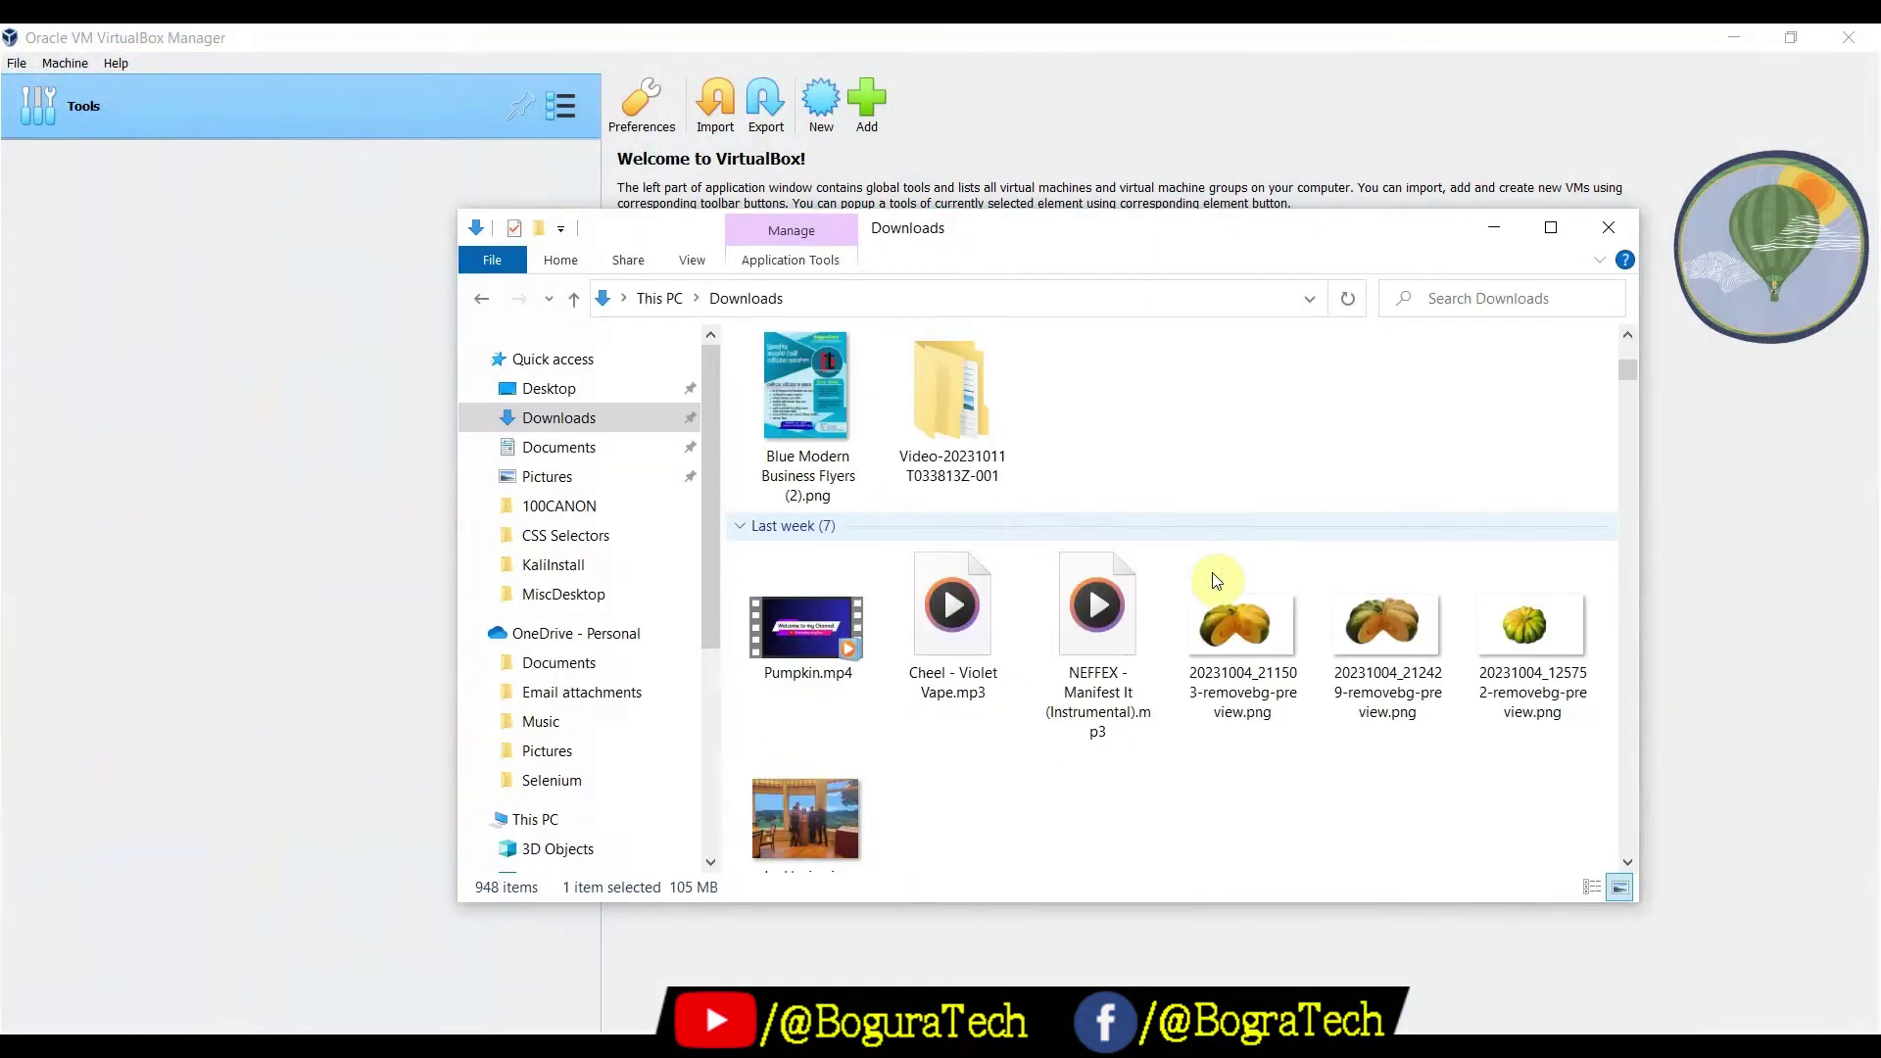
{"action": "scroll", "coordinate": [1220, 578], "scroll_direction": "up", "scroll_amount": 5}
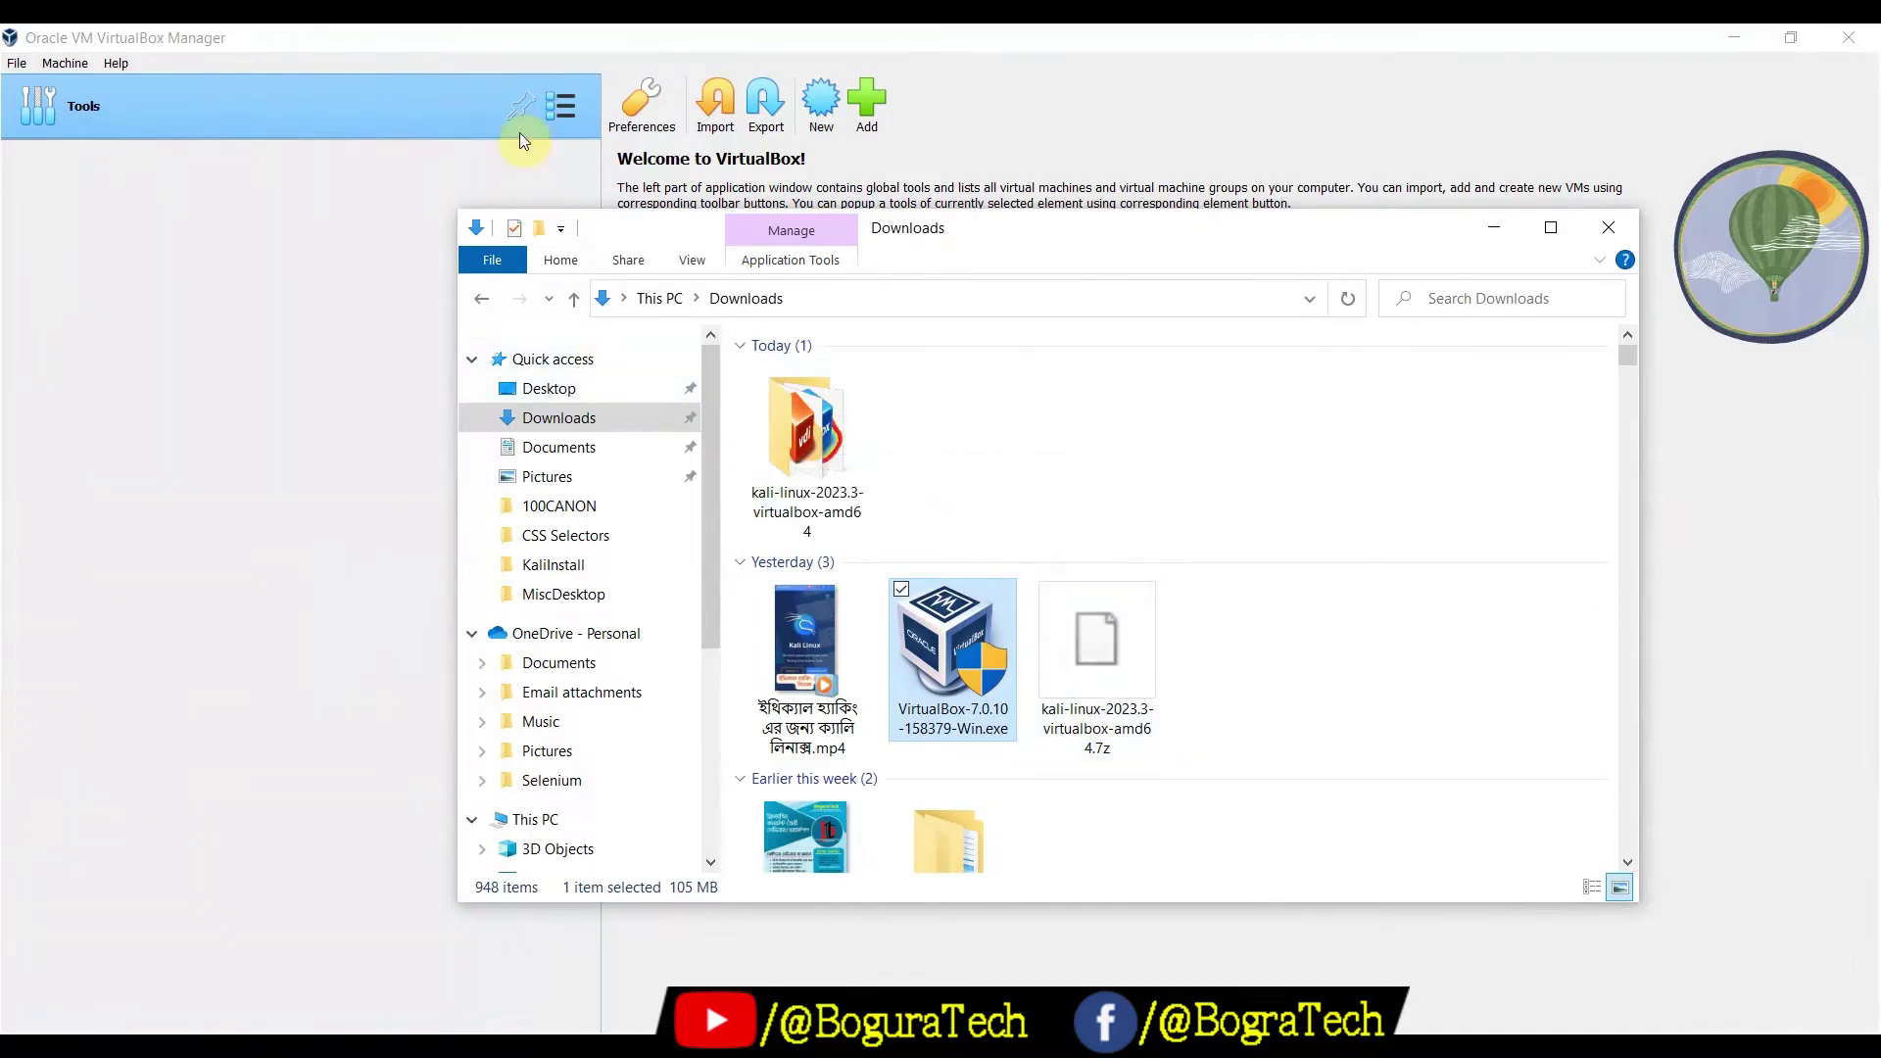
{"action": "left_click", "coordinate": [402, 41]}
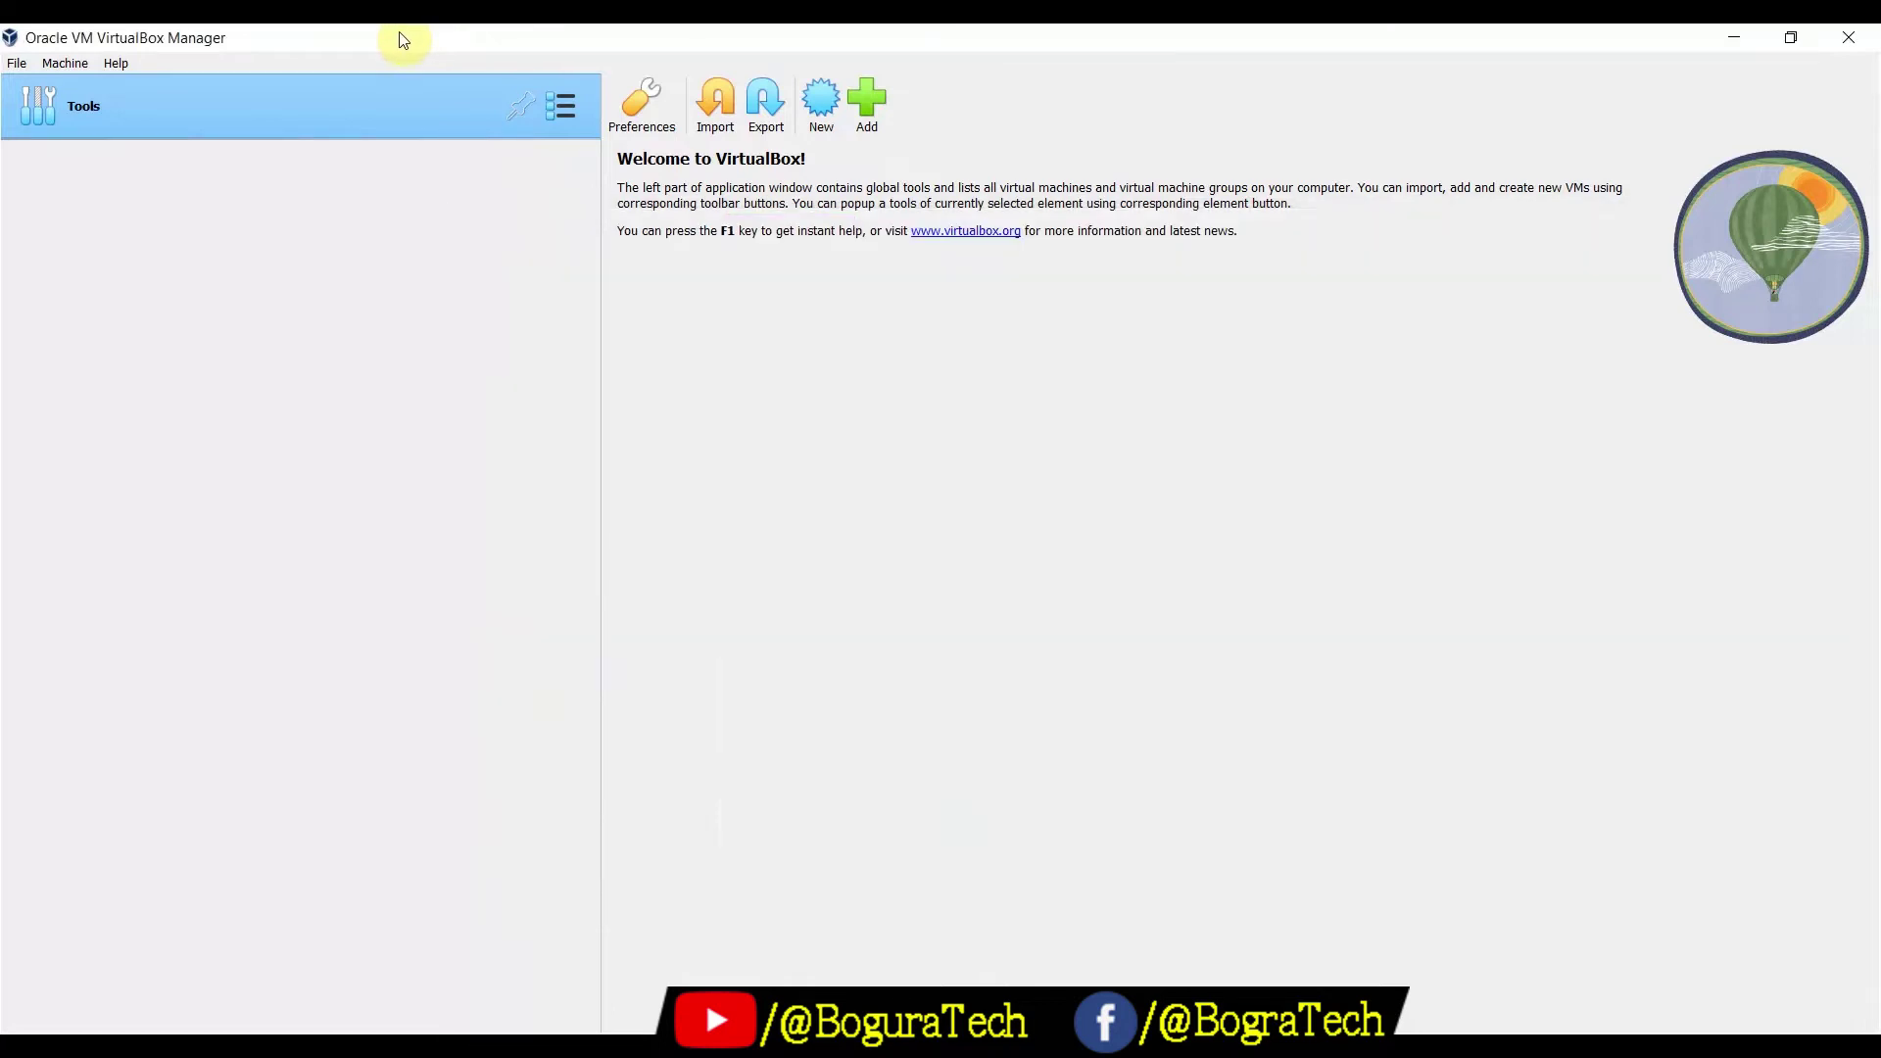
Add the kali-linux-2023.3-virtualbox-amd64-1.16.vbox machine from Downloads to VirtualBox
{"action": "left_click", "coordinate": [873, 102]}
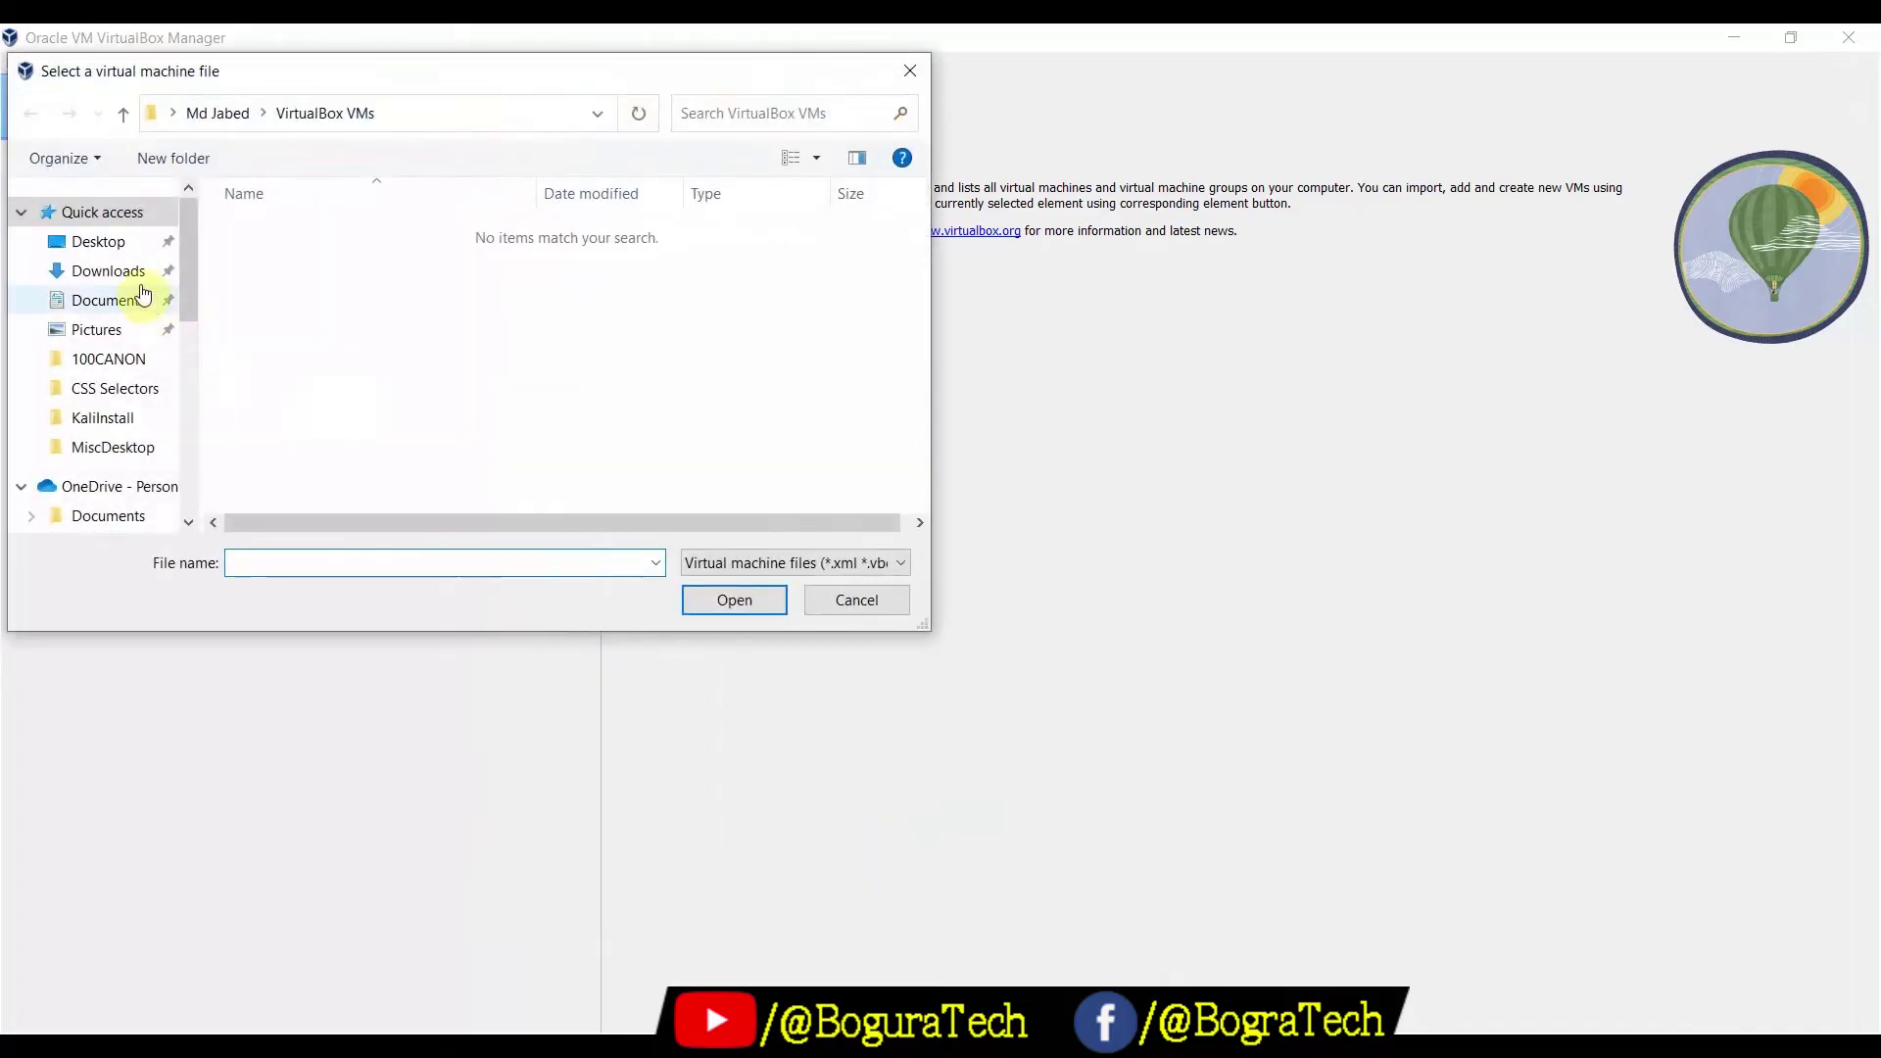
{"action": "left_click", "coordinate": [134, 281]}
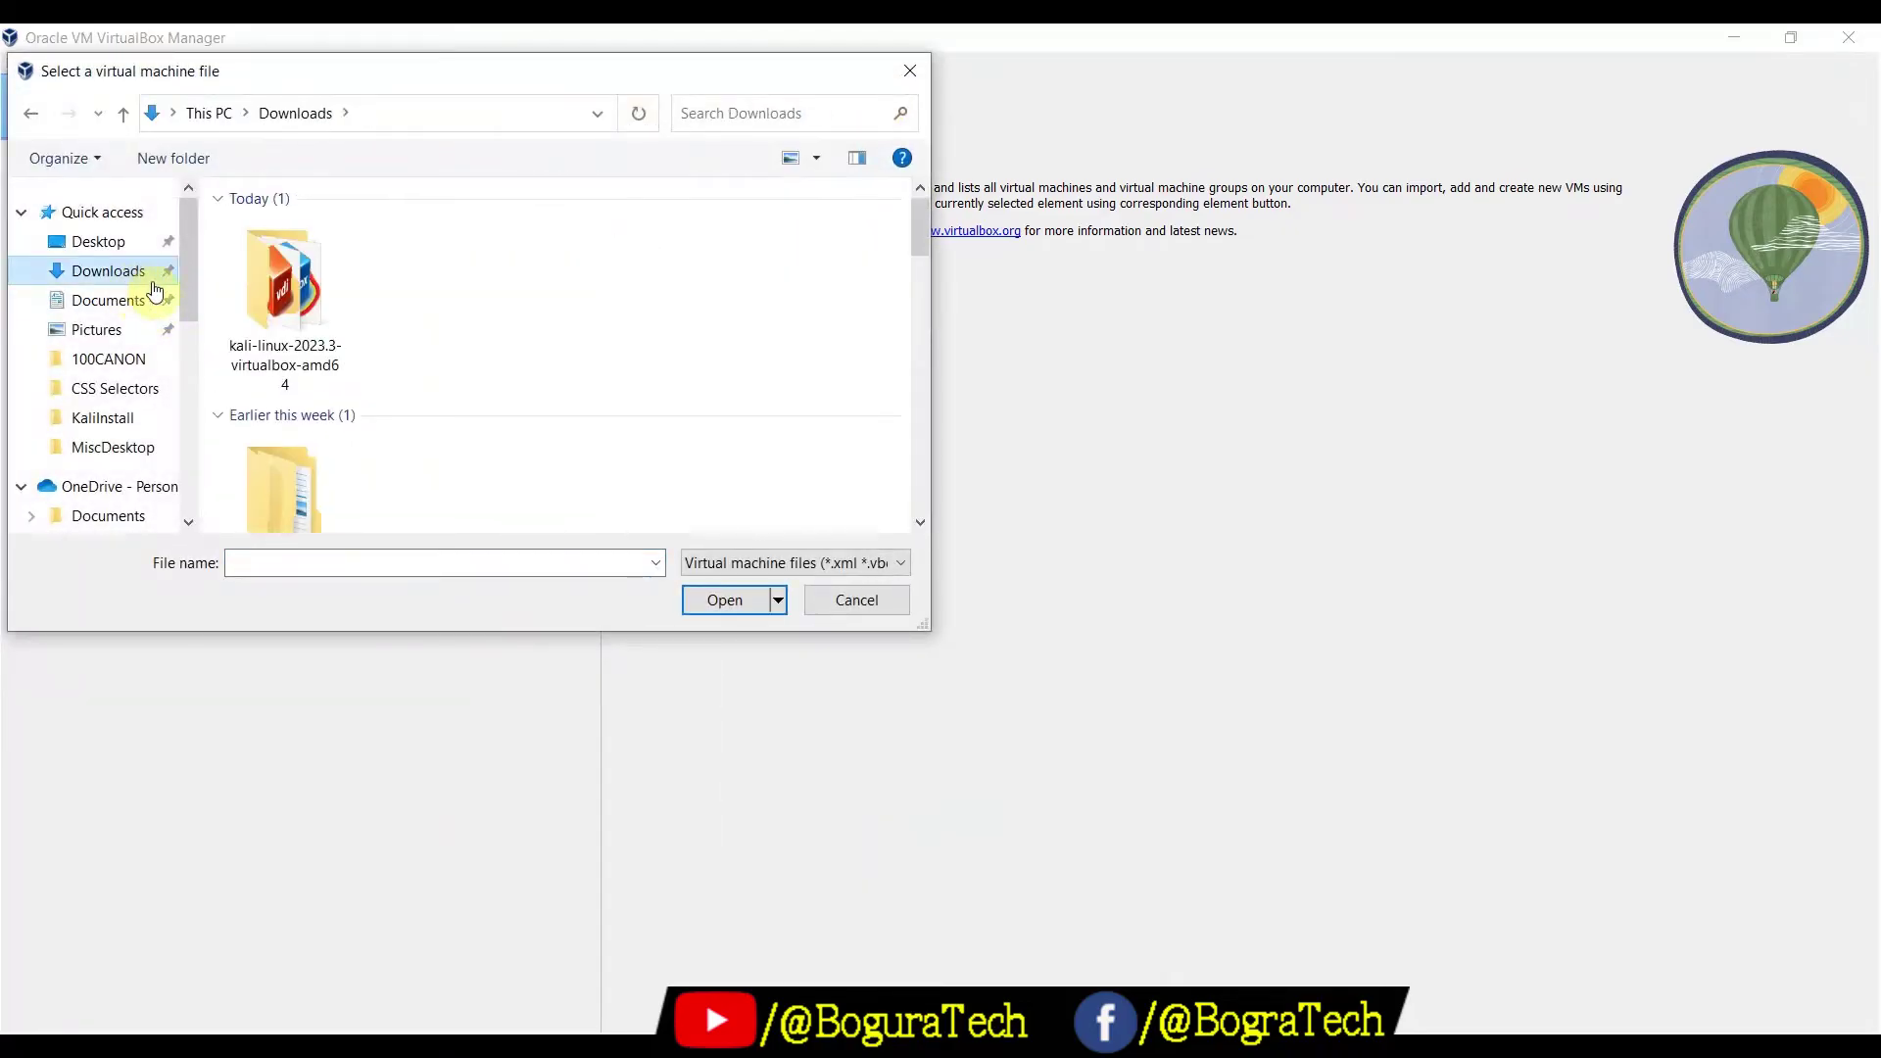
{"action": "double_click", "coordinate": [273, 298]}
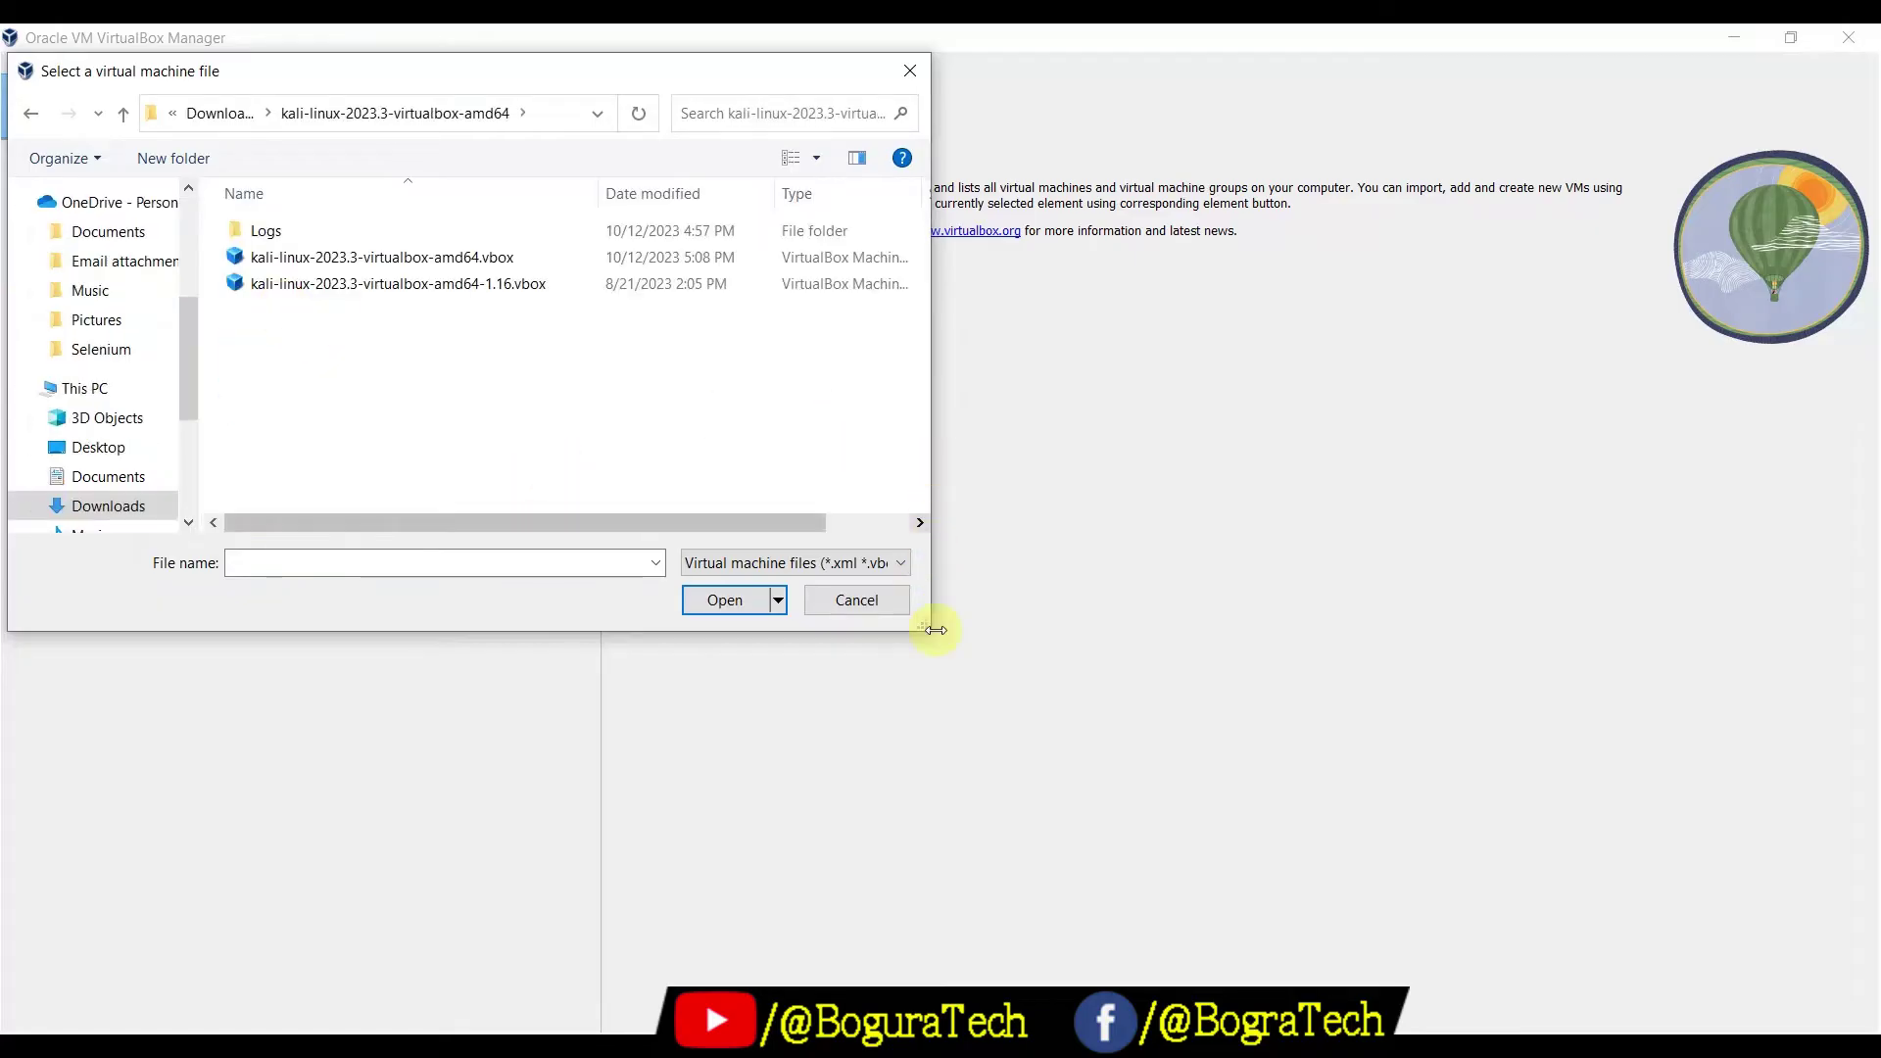
{"action": "left_click_drag", "start_coordinate": [931, 457], "coordinate": [1125, 512]}
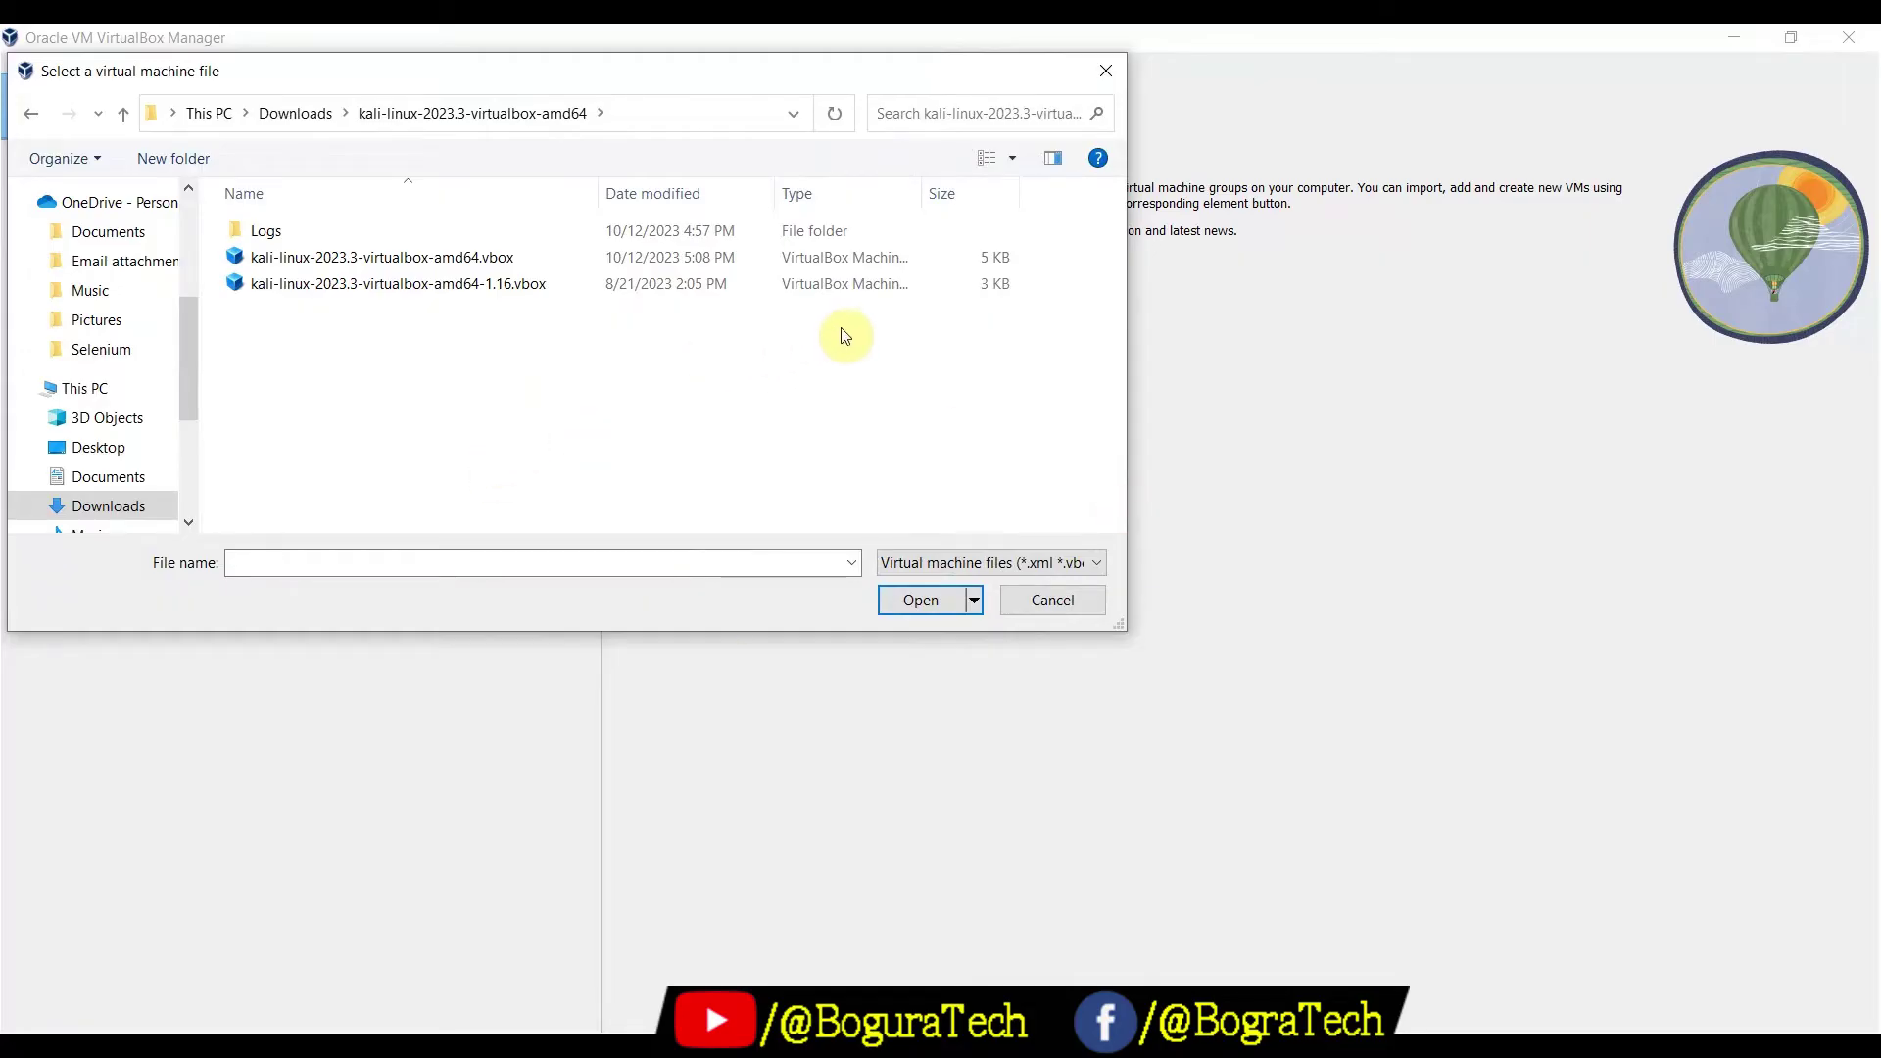
{"action": "left_click_drag", "start_coordinate": [922, 189], "coordinate": [998, 213]}
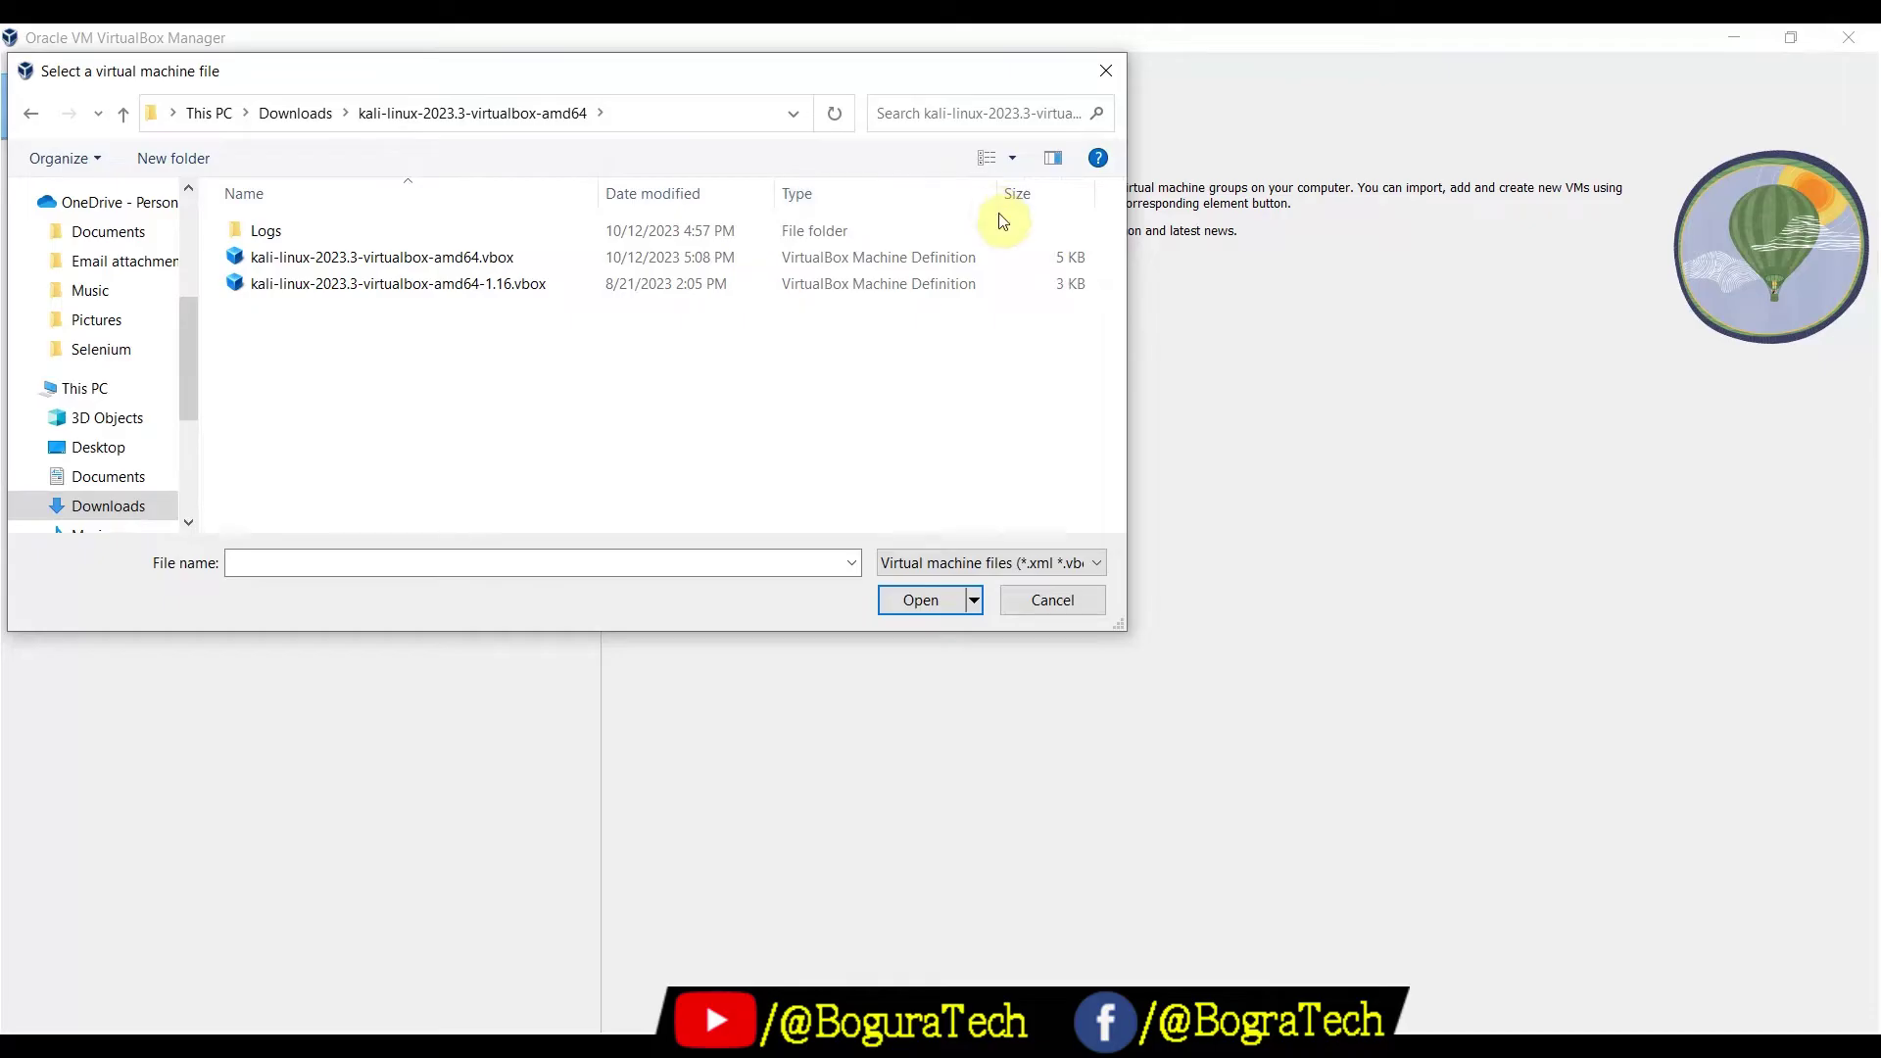
{"action": "left_click", "coordinate": [363, 289]}
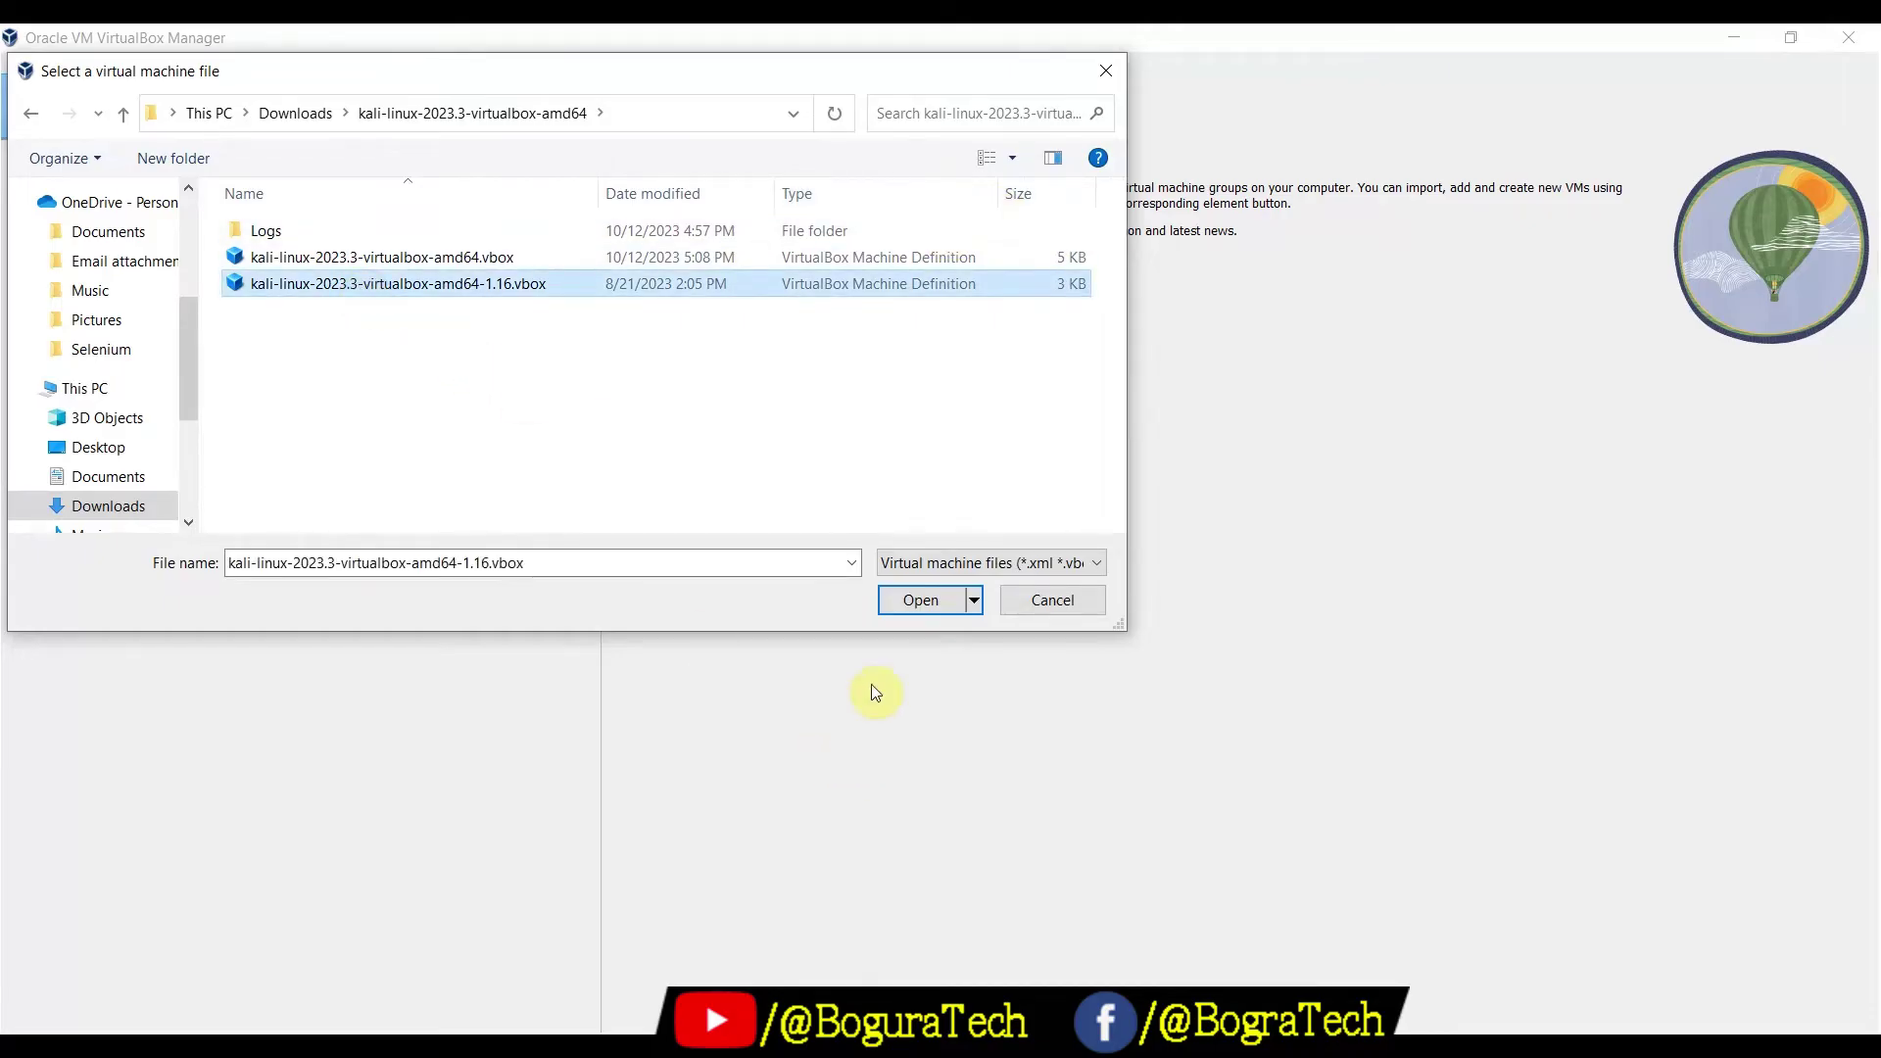
{"action": "left_click", "coordinate": [907, 610]}
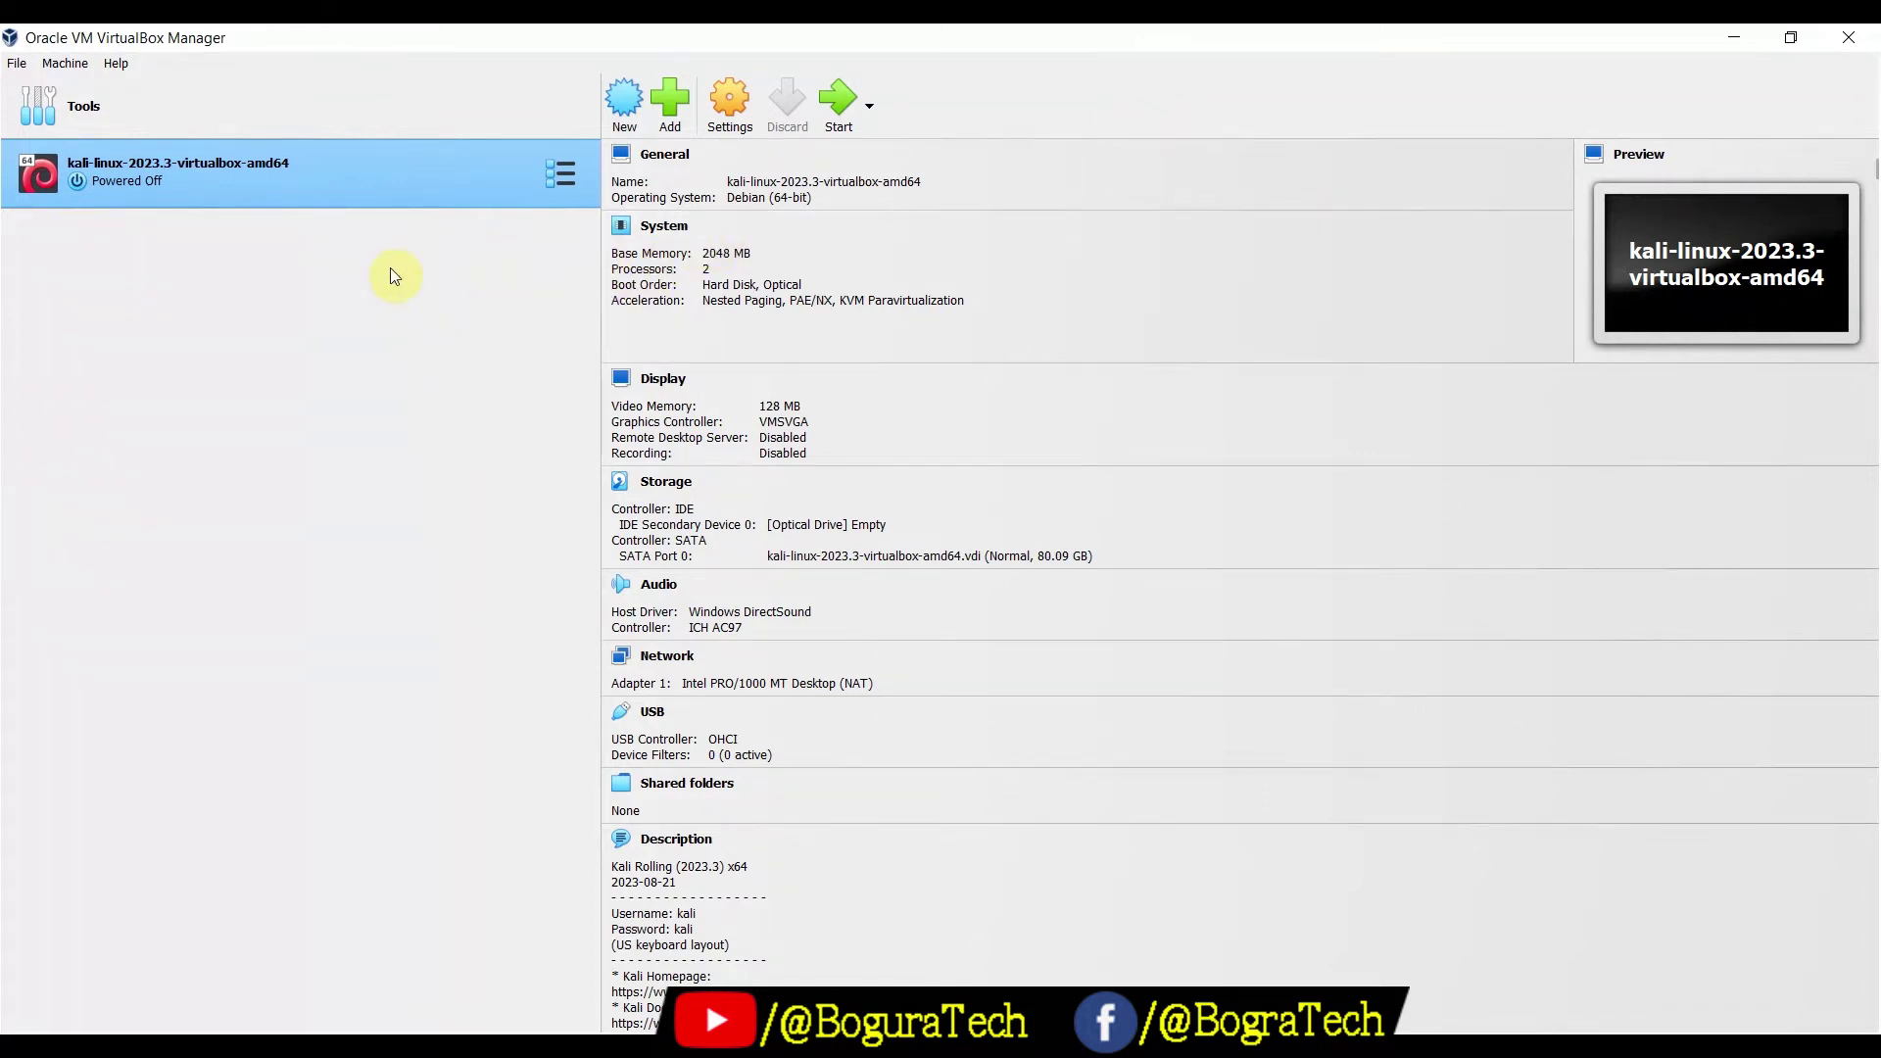
Keep the Kali VM's Adapter 1 attached to NAT in Network settings, then start the VM
{"action": "left_click", "coordinate": [730, 103]}
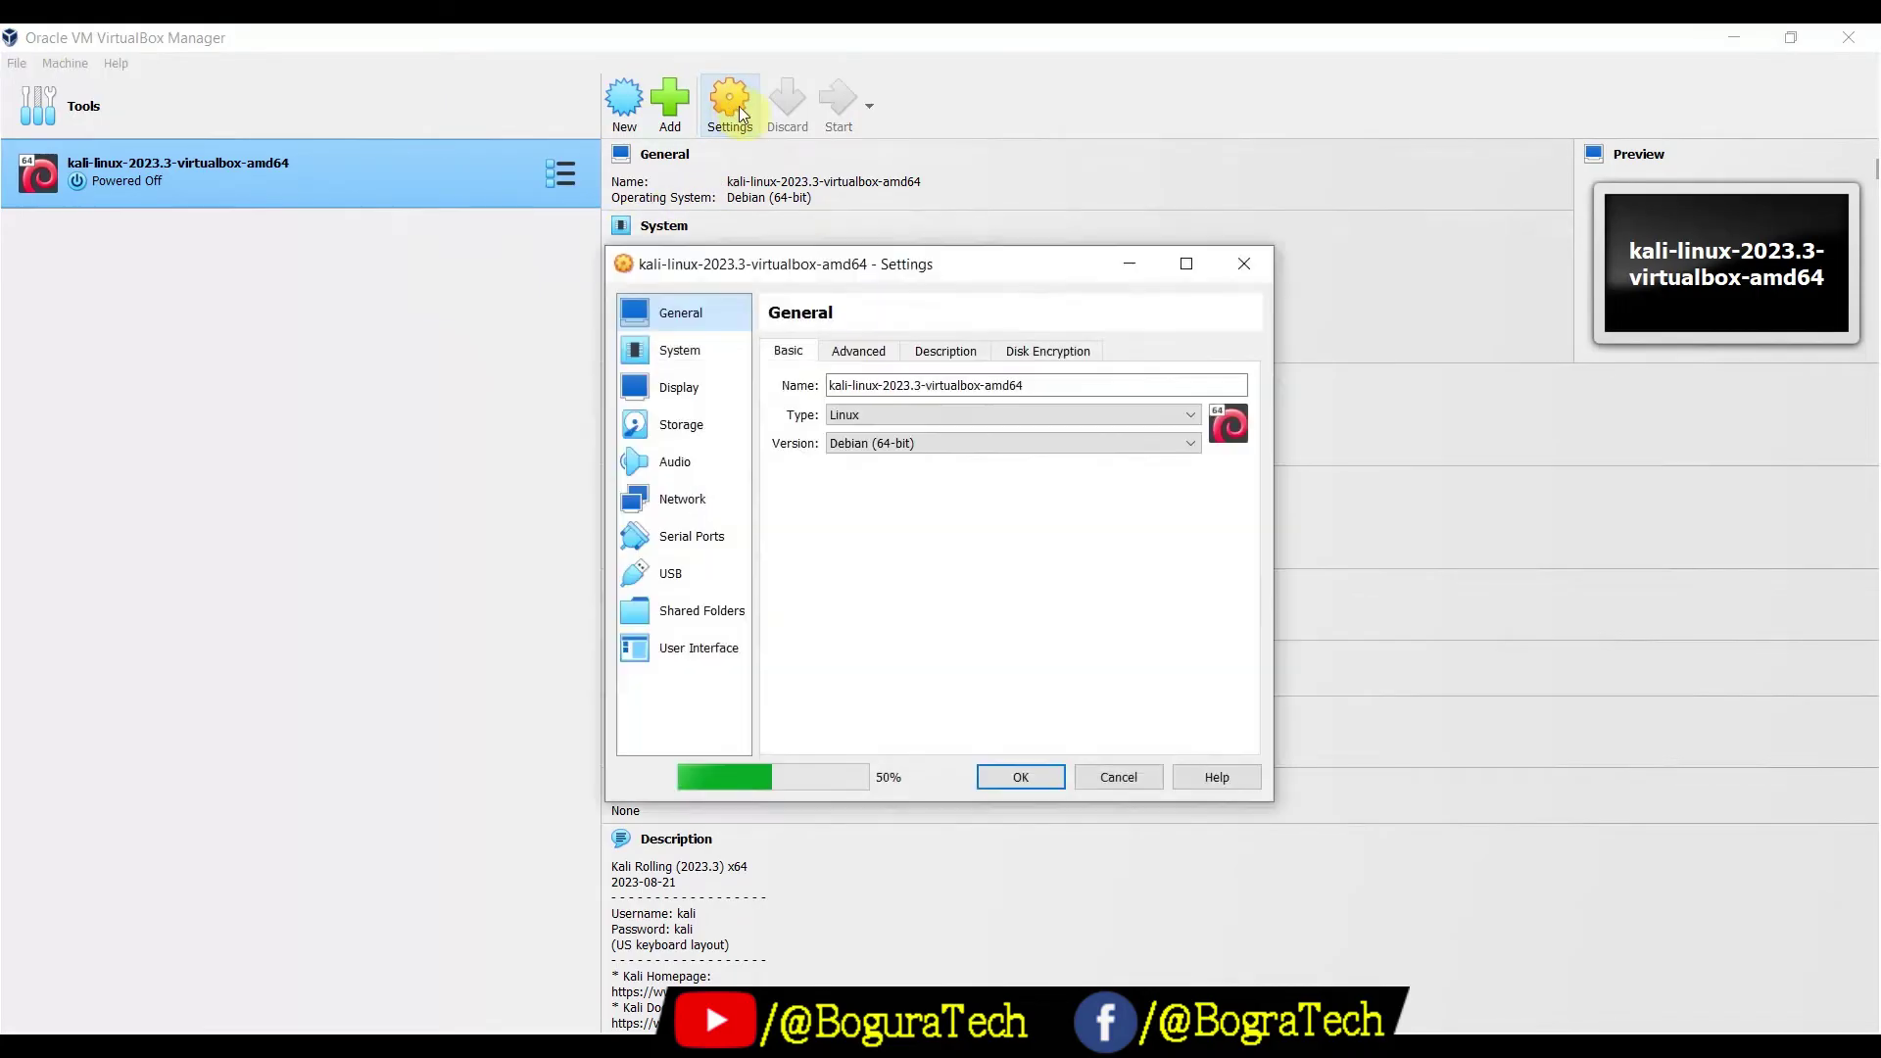
{"action": "left_click", "coordinate": [686, 499]}
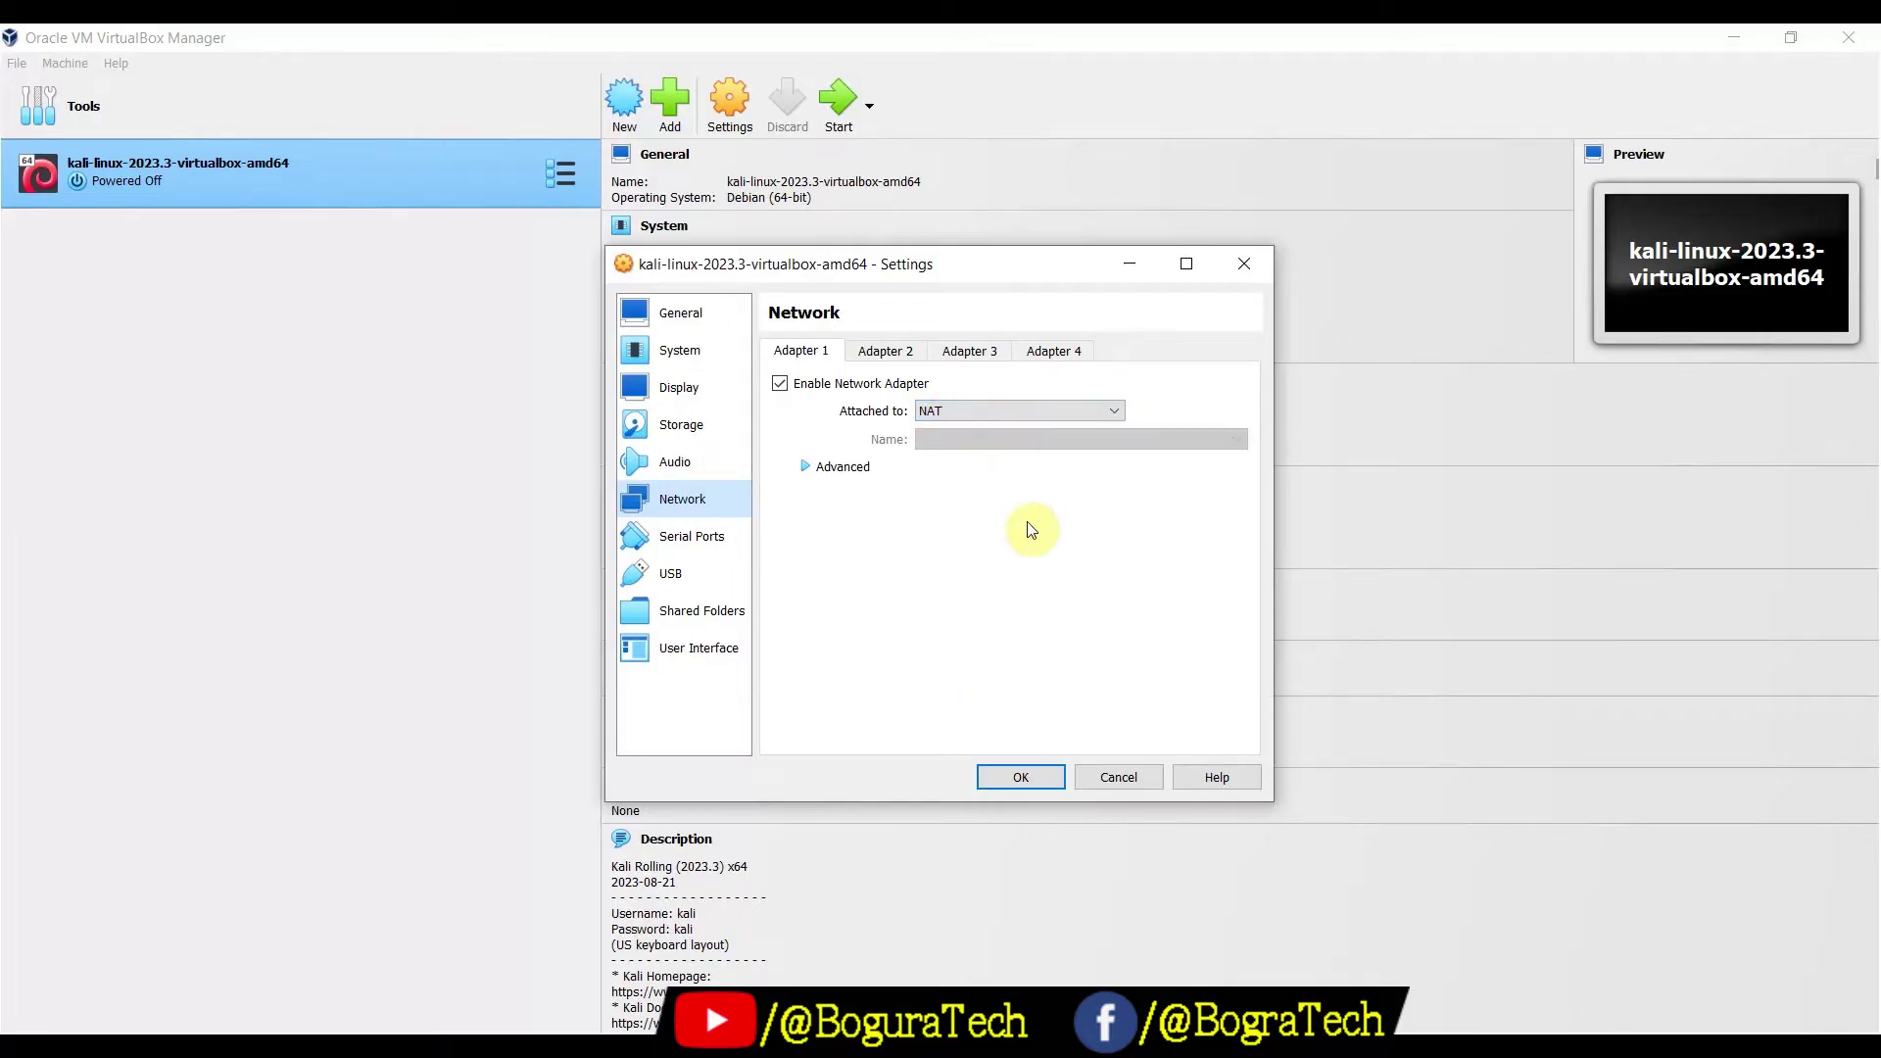
{"action": "left_click", "coordinate": [1110, 415]}
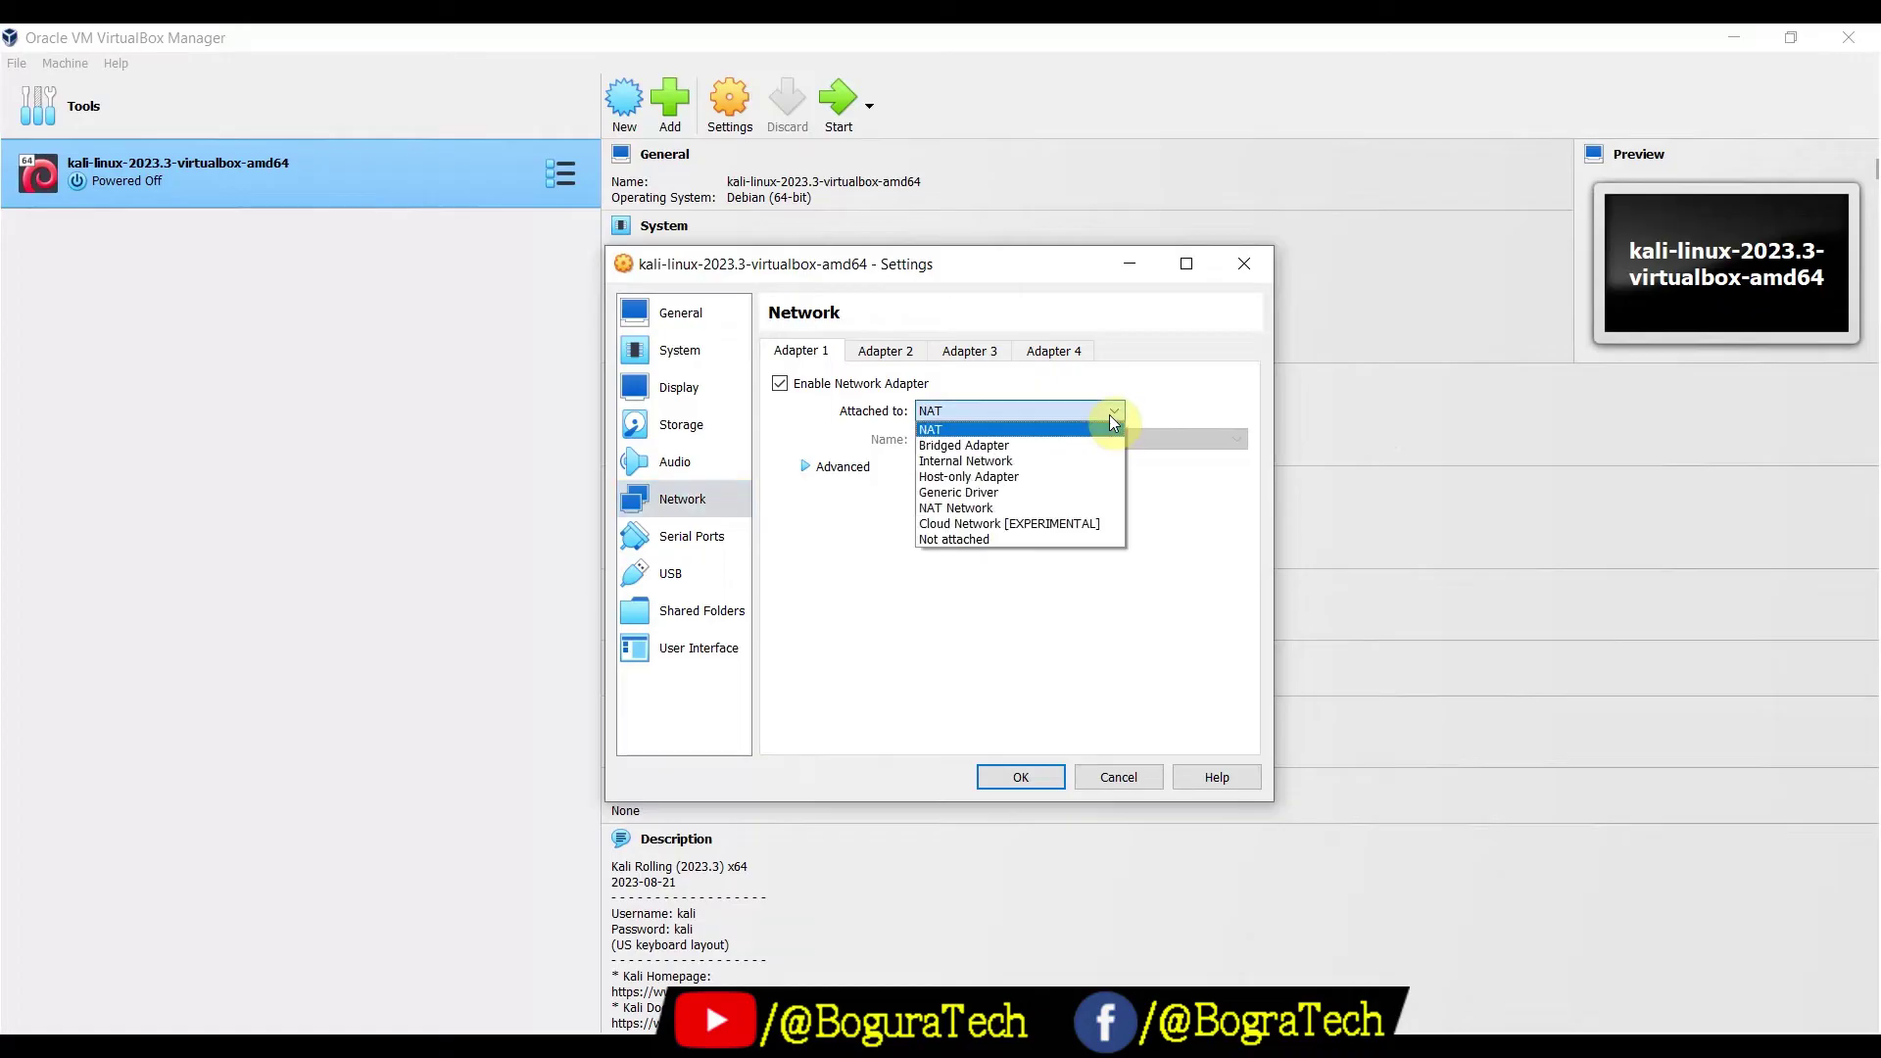
{"action": "left_click", "coordinate": [974, 425]}
{"action": "left_click", "coordinate": [1017, 782]}
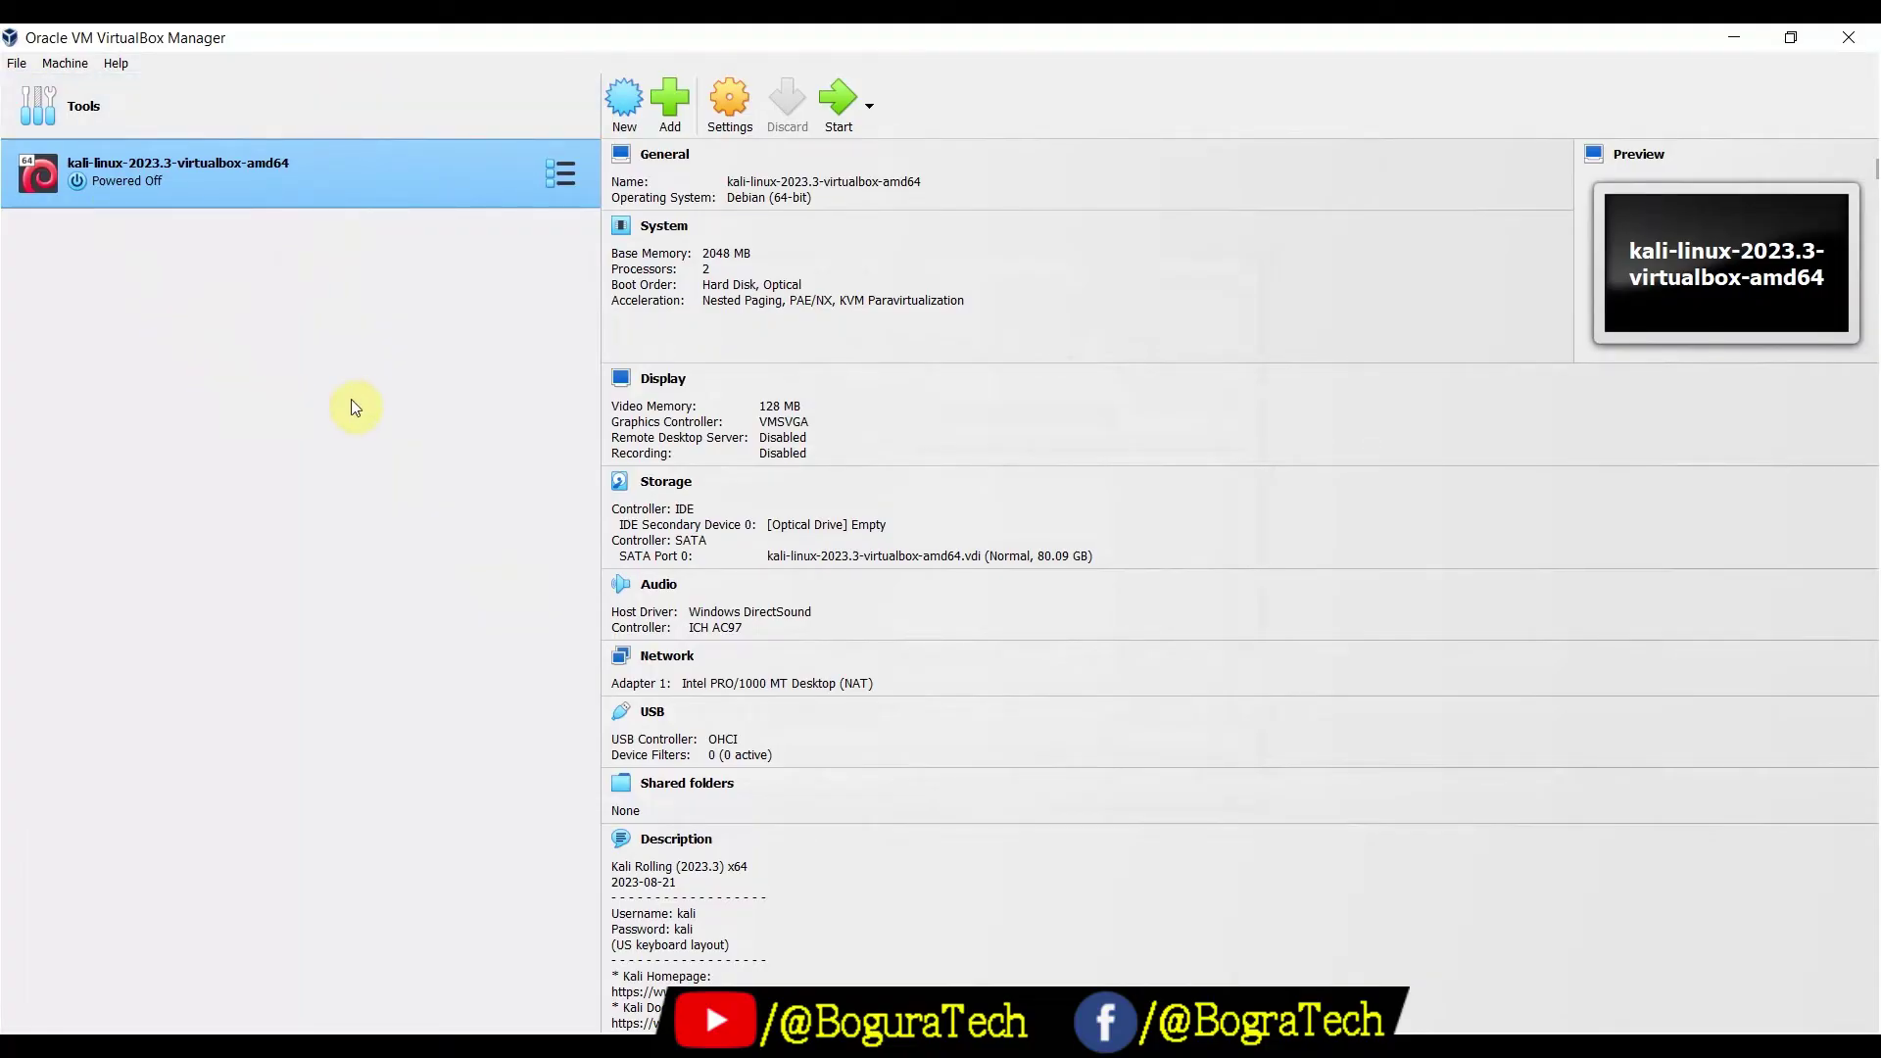
{"action": "left_click", "coordinate": [842, 106]}
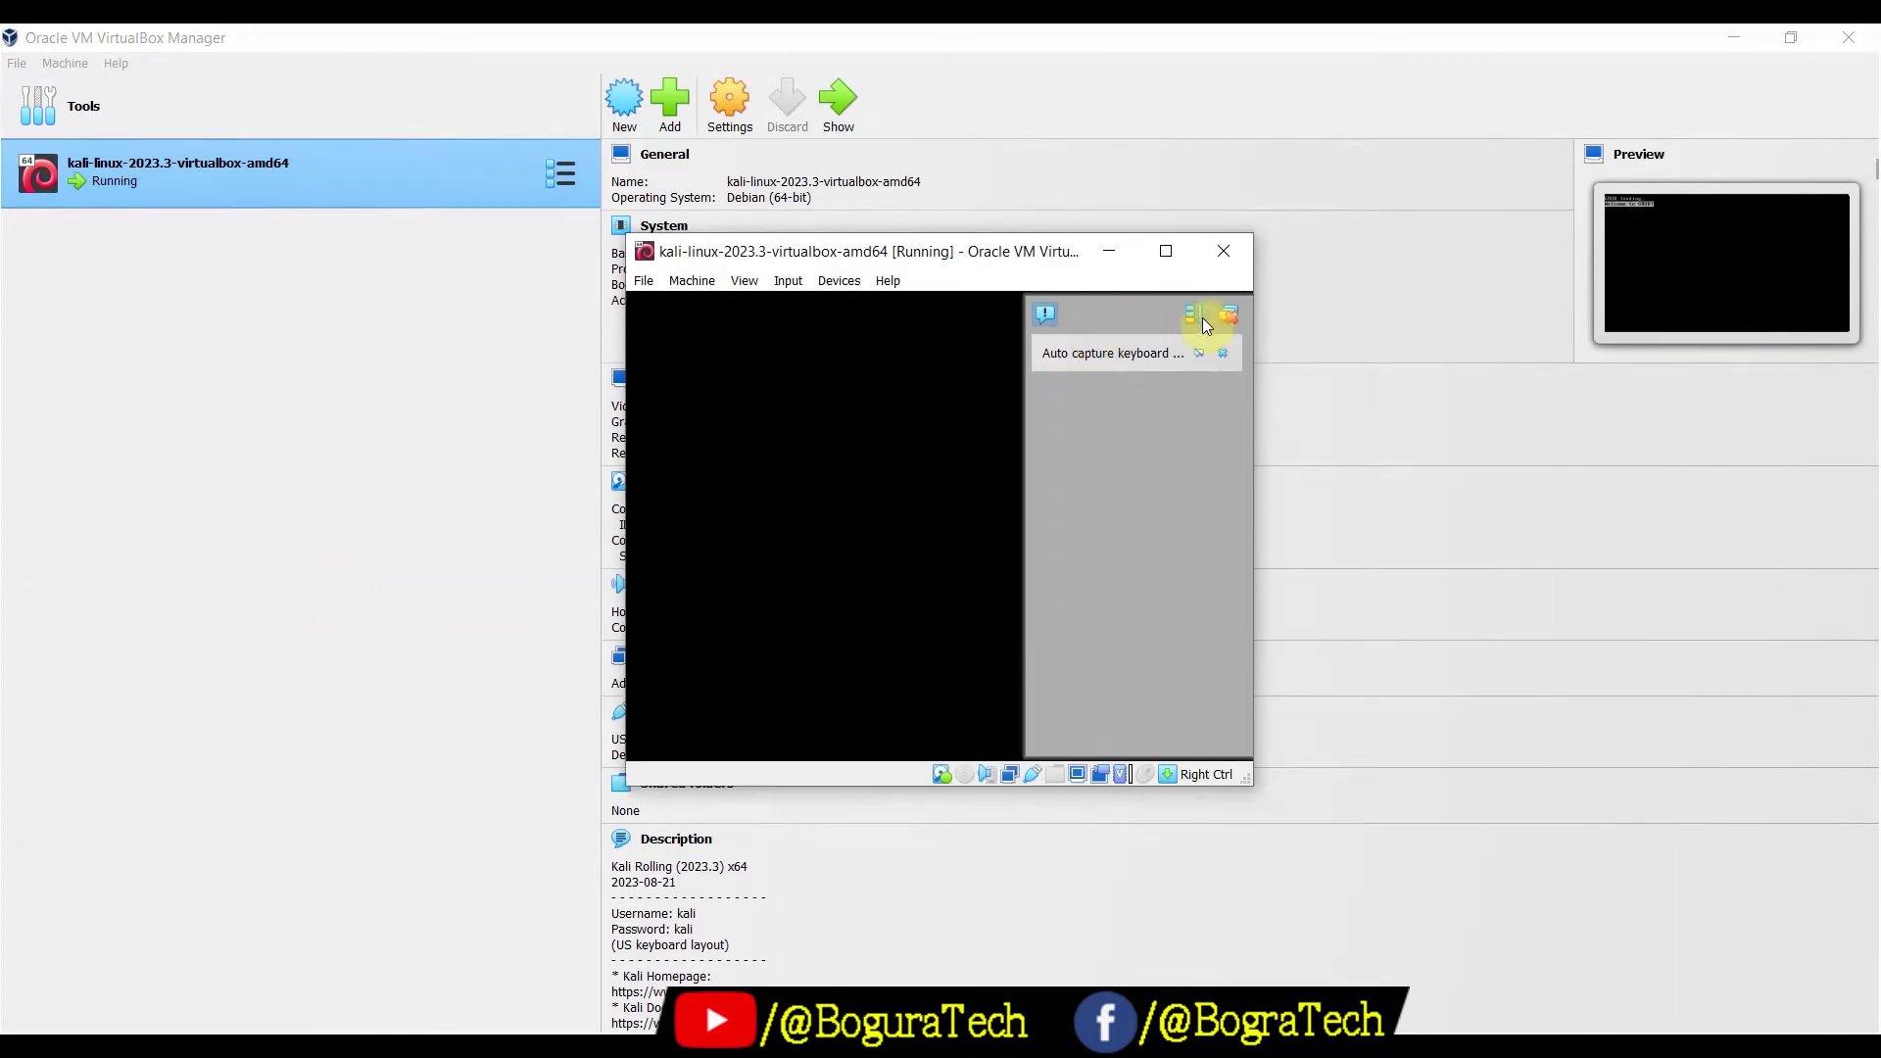
Maximize the Kali VM window and boot Kali GNU/Linux straight from the GRUB menu
{"action": "left_click", "coordinate": [1170, 249]}
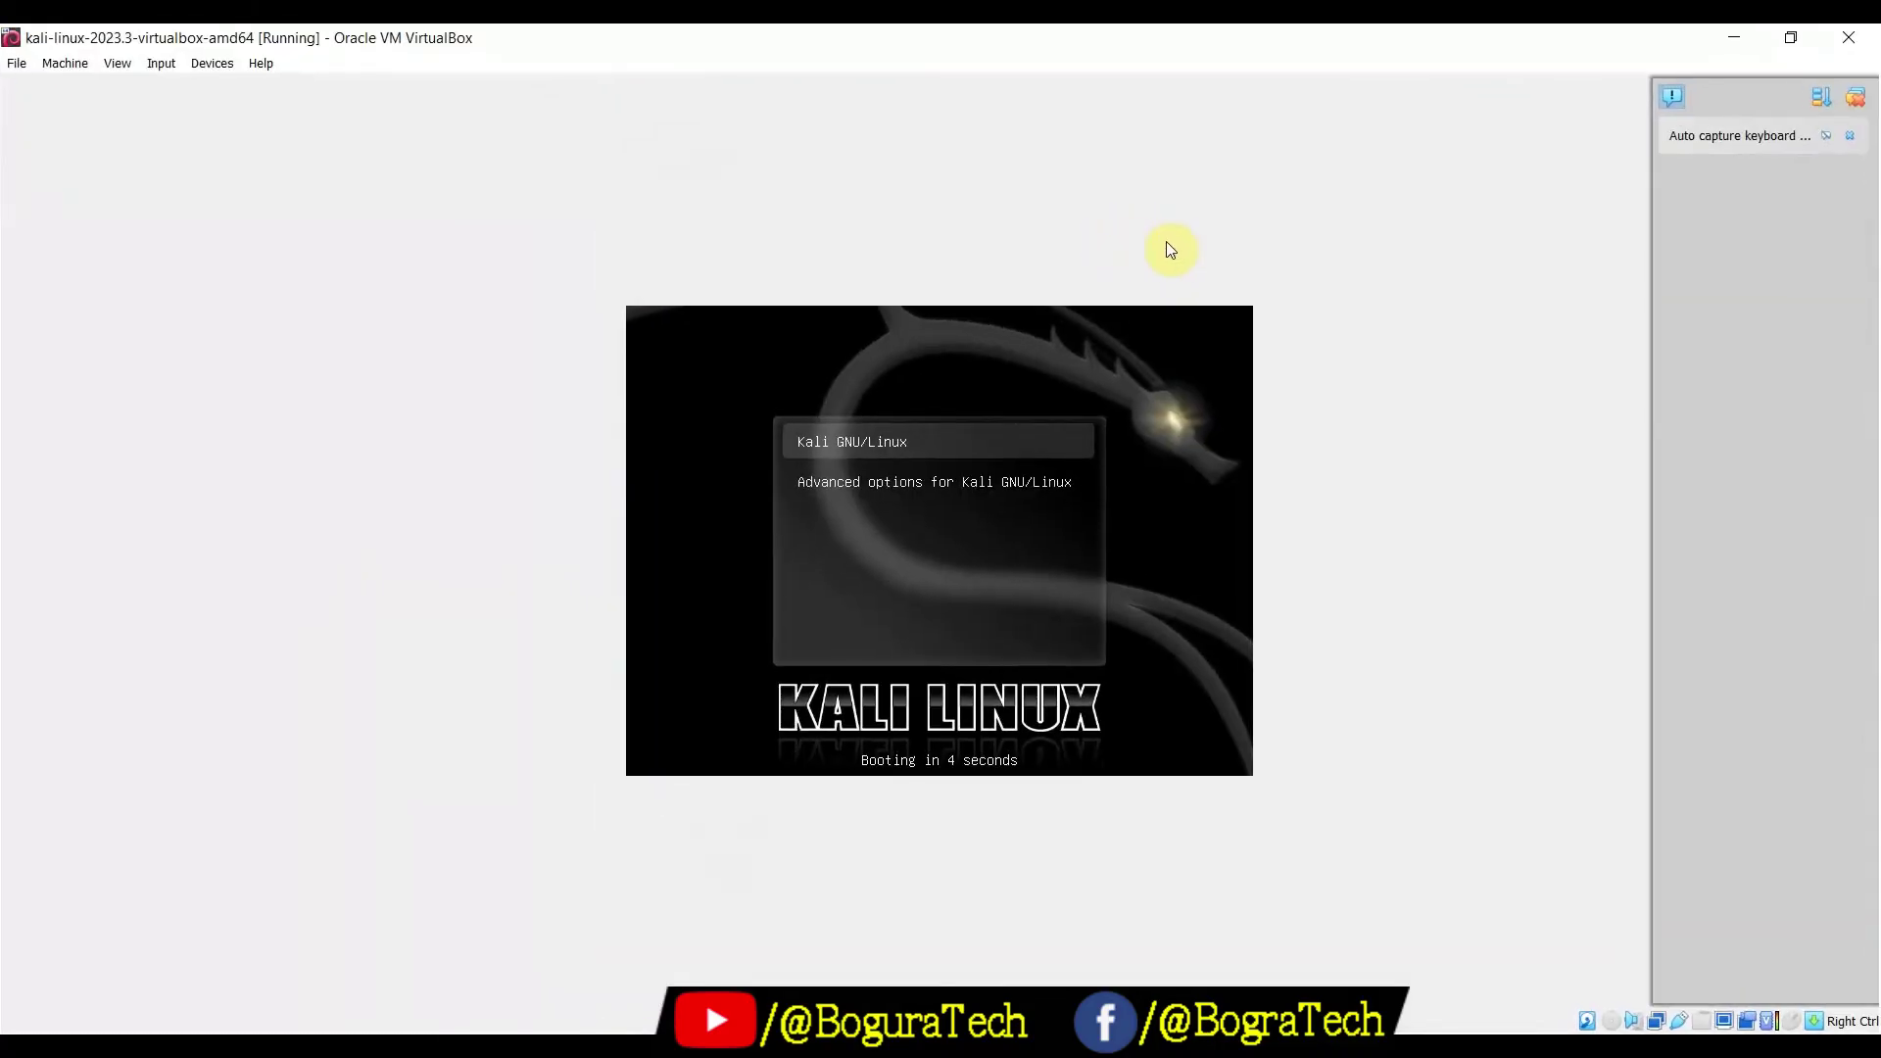
{"action": "key", "text": "Return"}
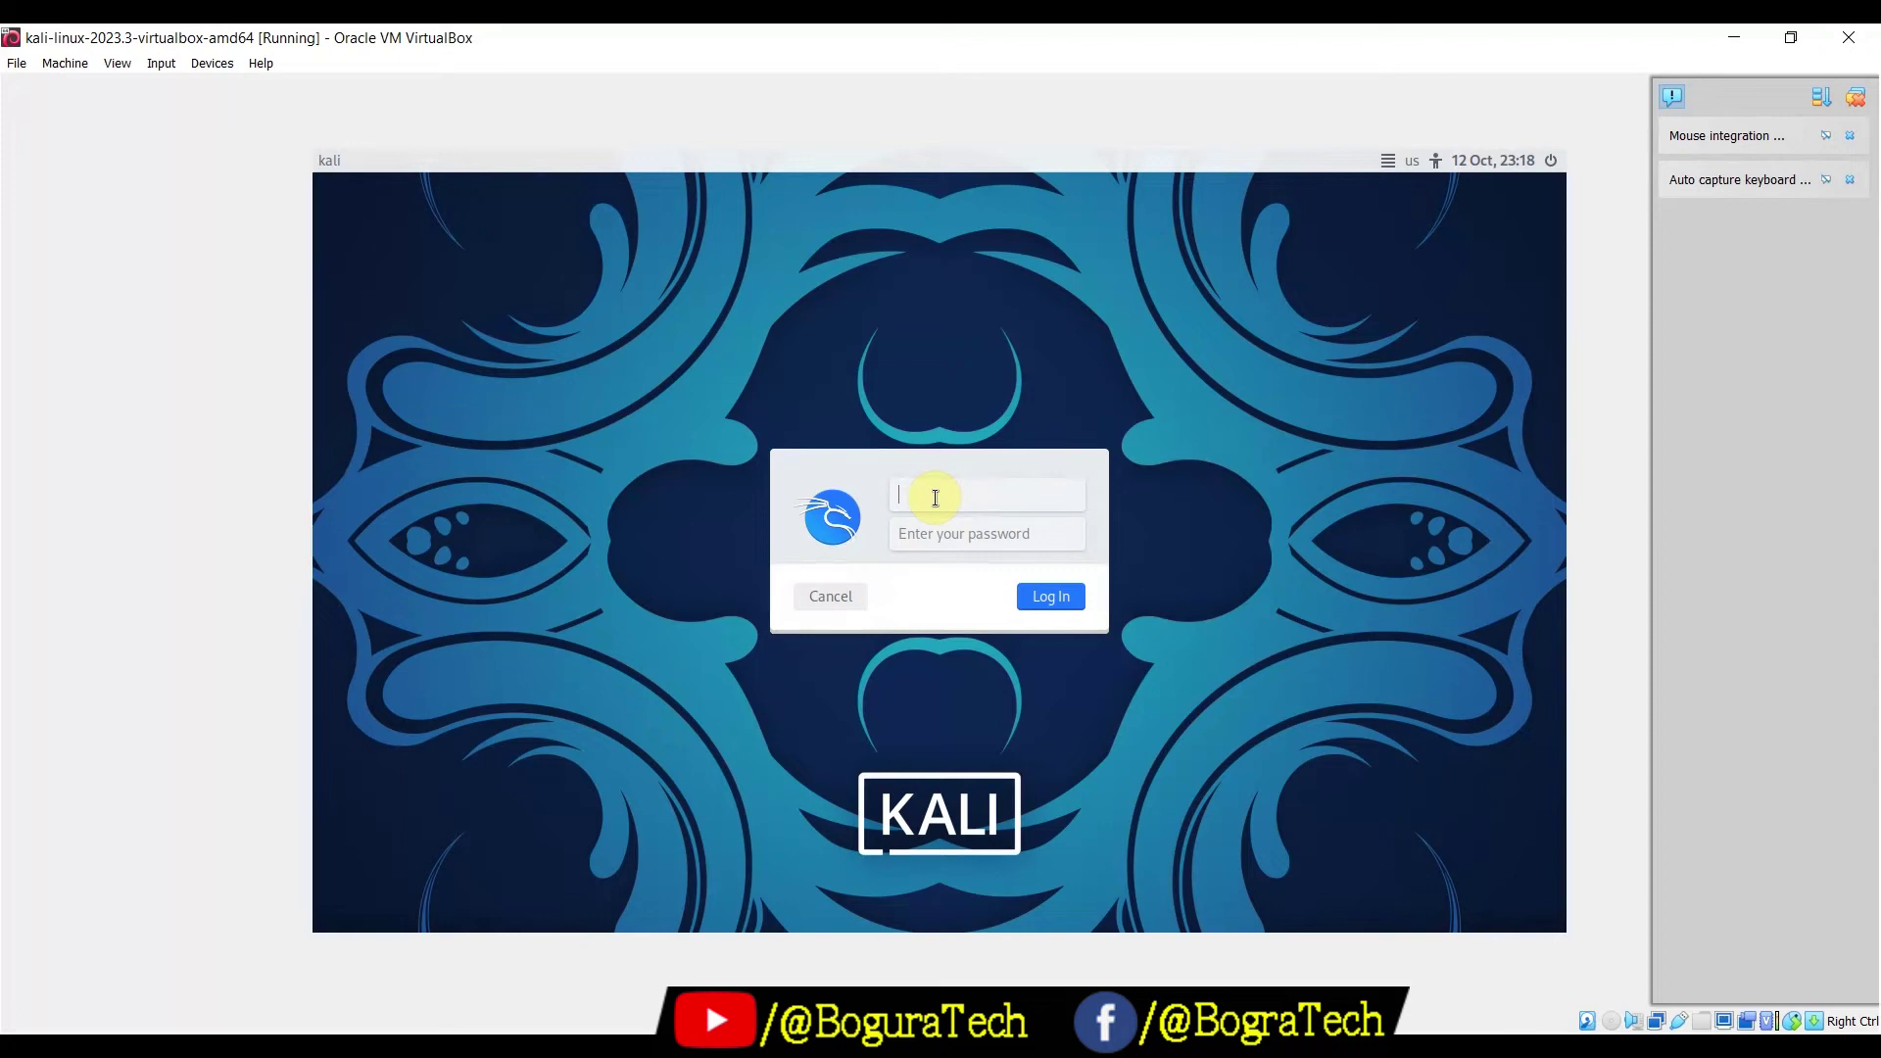
Log in to the Kali desktop as the default user with its password
{"action": "type", "text": "kal"}
{"action": "left_click", "coordinate": [941, 535]}
{"action": "type", "text": "kali"}
{"action": "left_click", "coordinate": [1053, 598]}
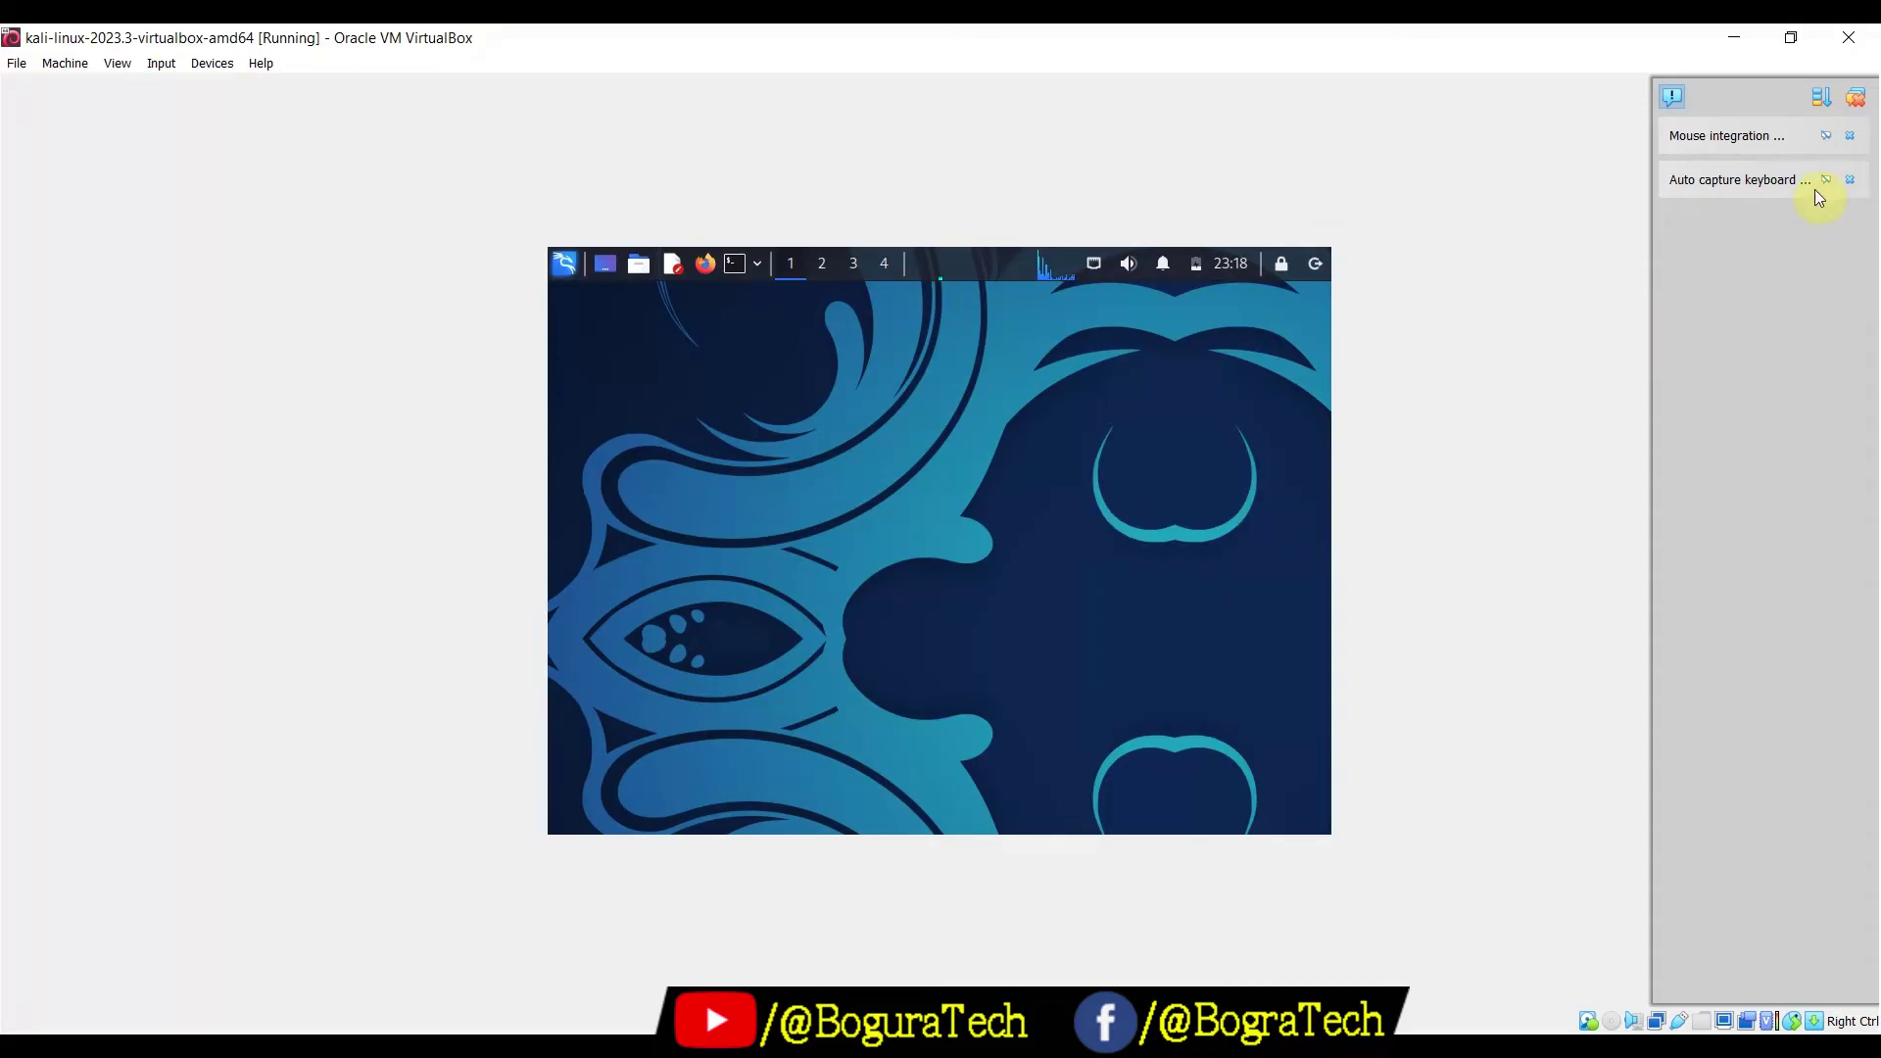
Dismiss the VirtualBox notifications, restore the VM window, and switch it to Full-screen Mode
{"action": "left_click", "coordinate": [1858, 100]}
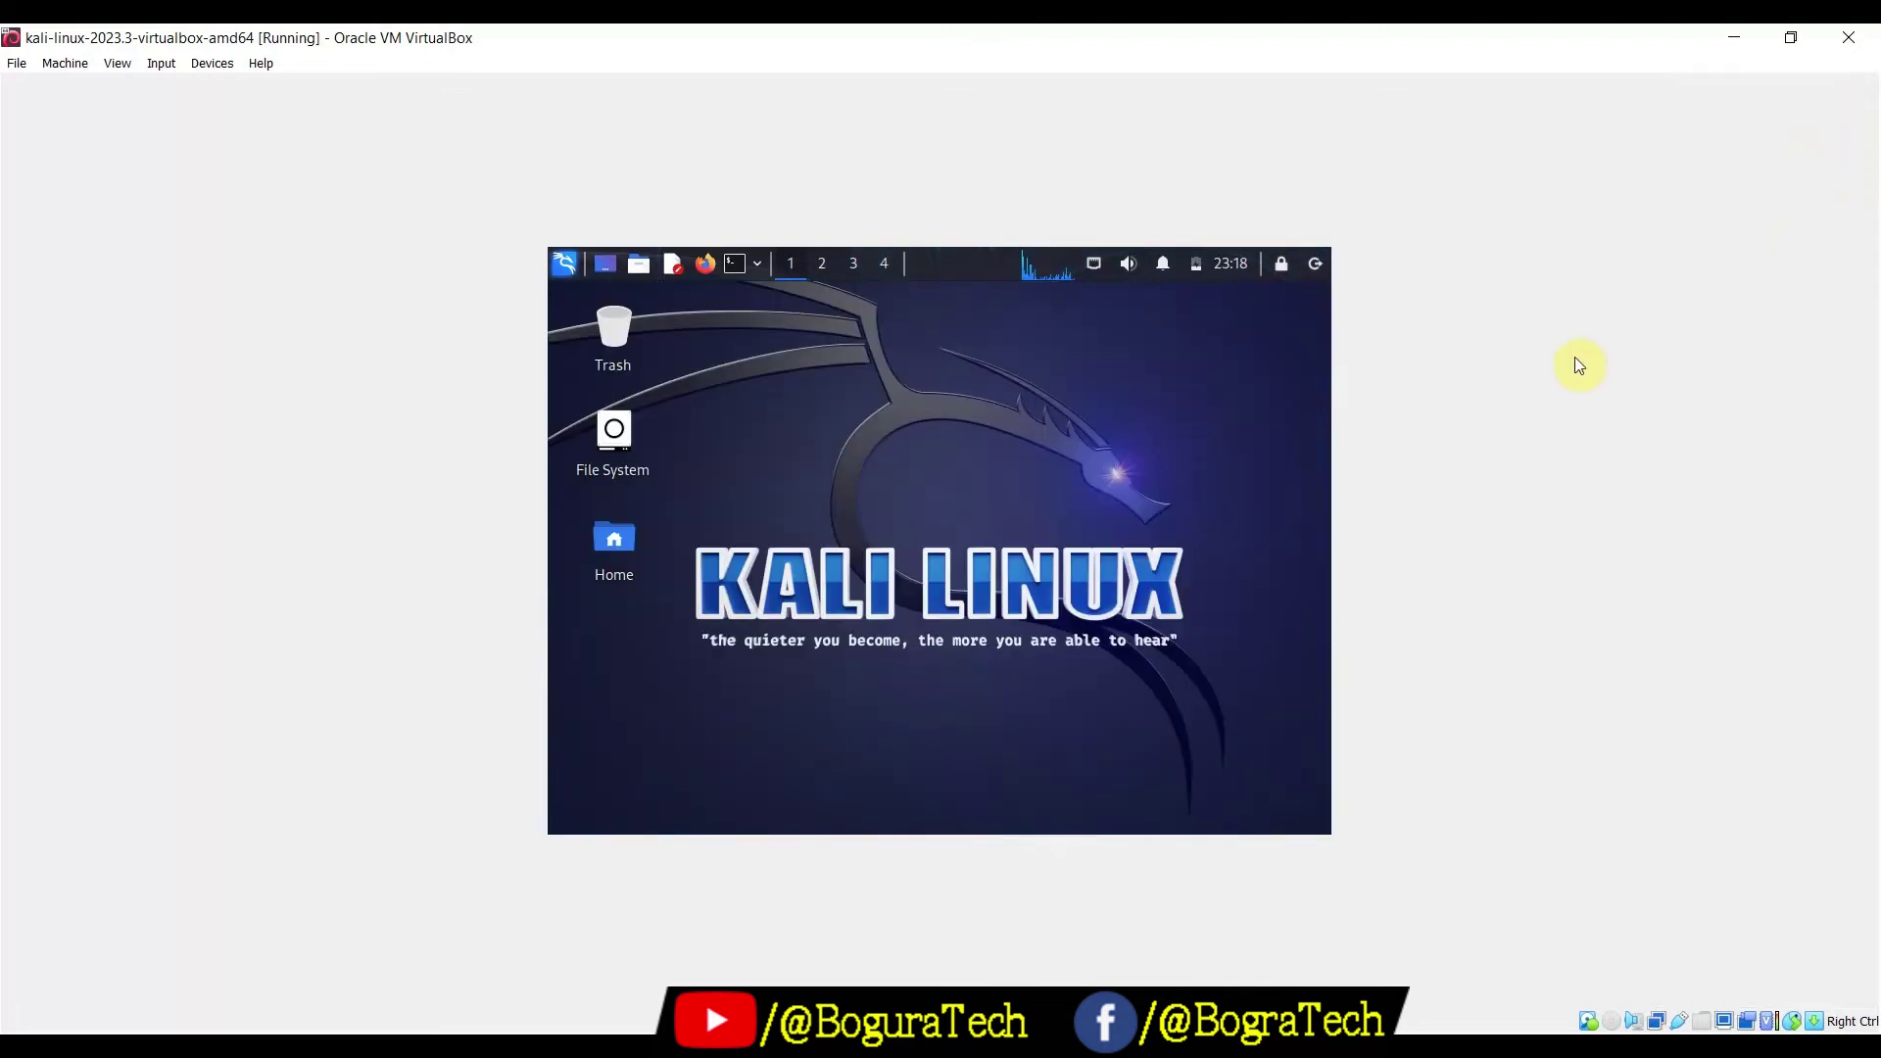
{"action": "left_click", "coordinate": [1799, 39]}
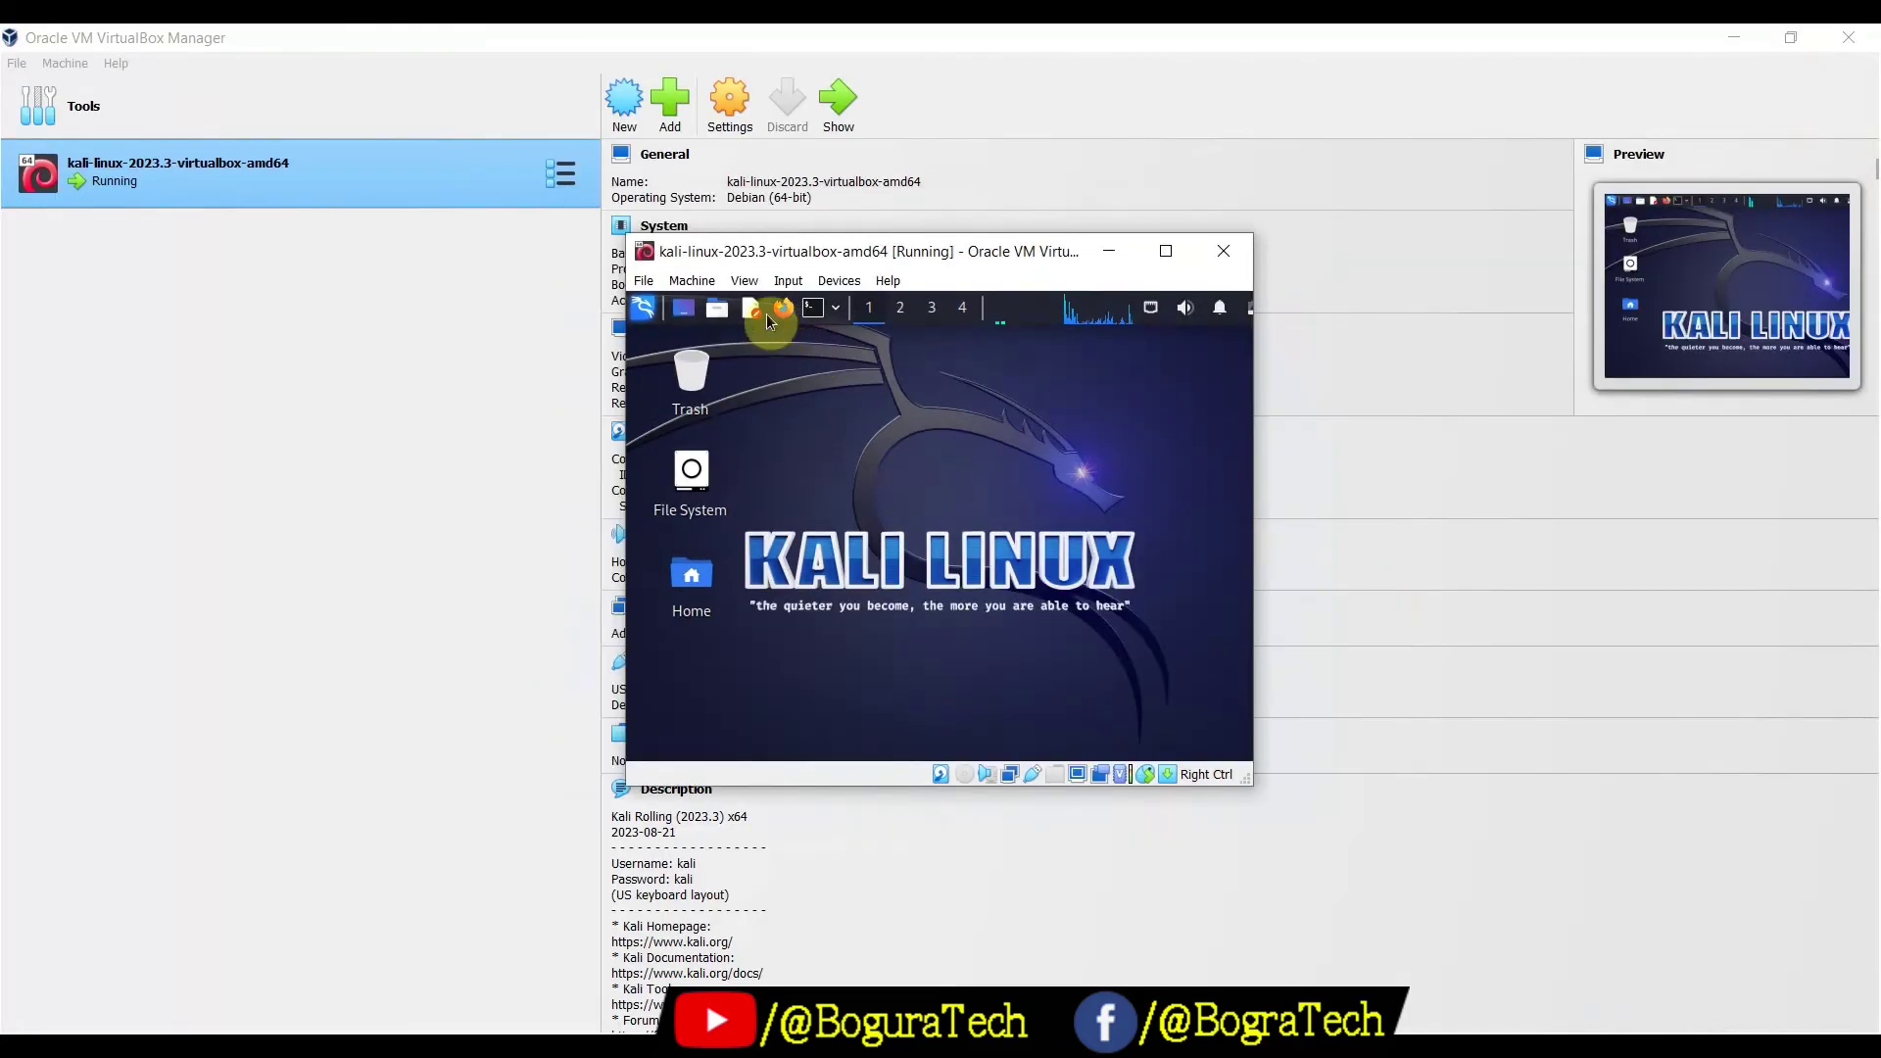
{"action": "left_click", "coordinate": [744, 284]}
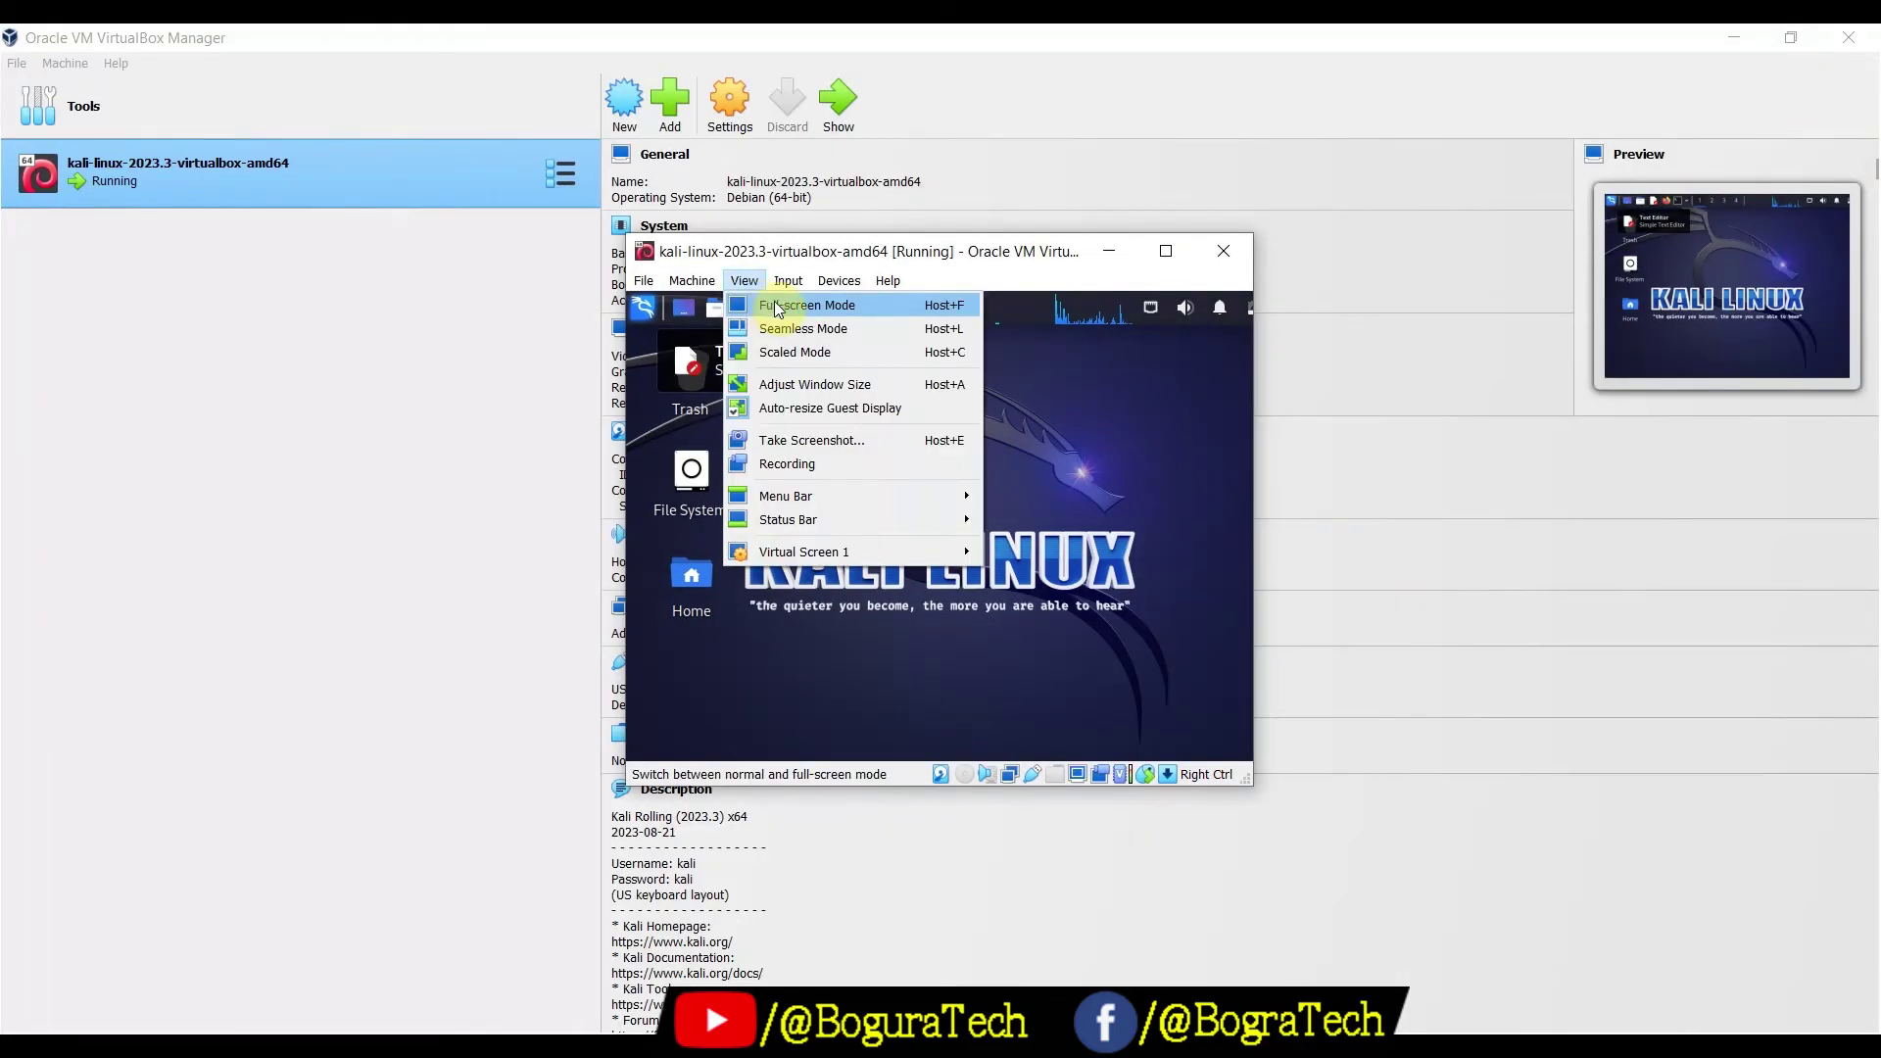
{"action": "left_click", "coordinate": [777, 304]}
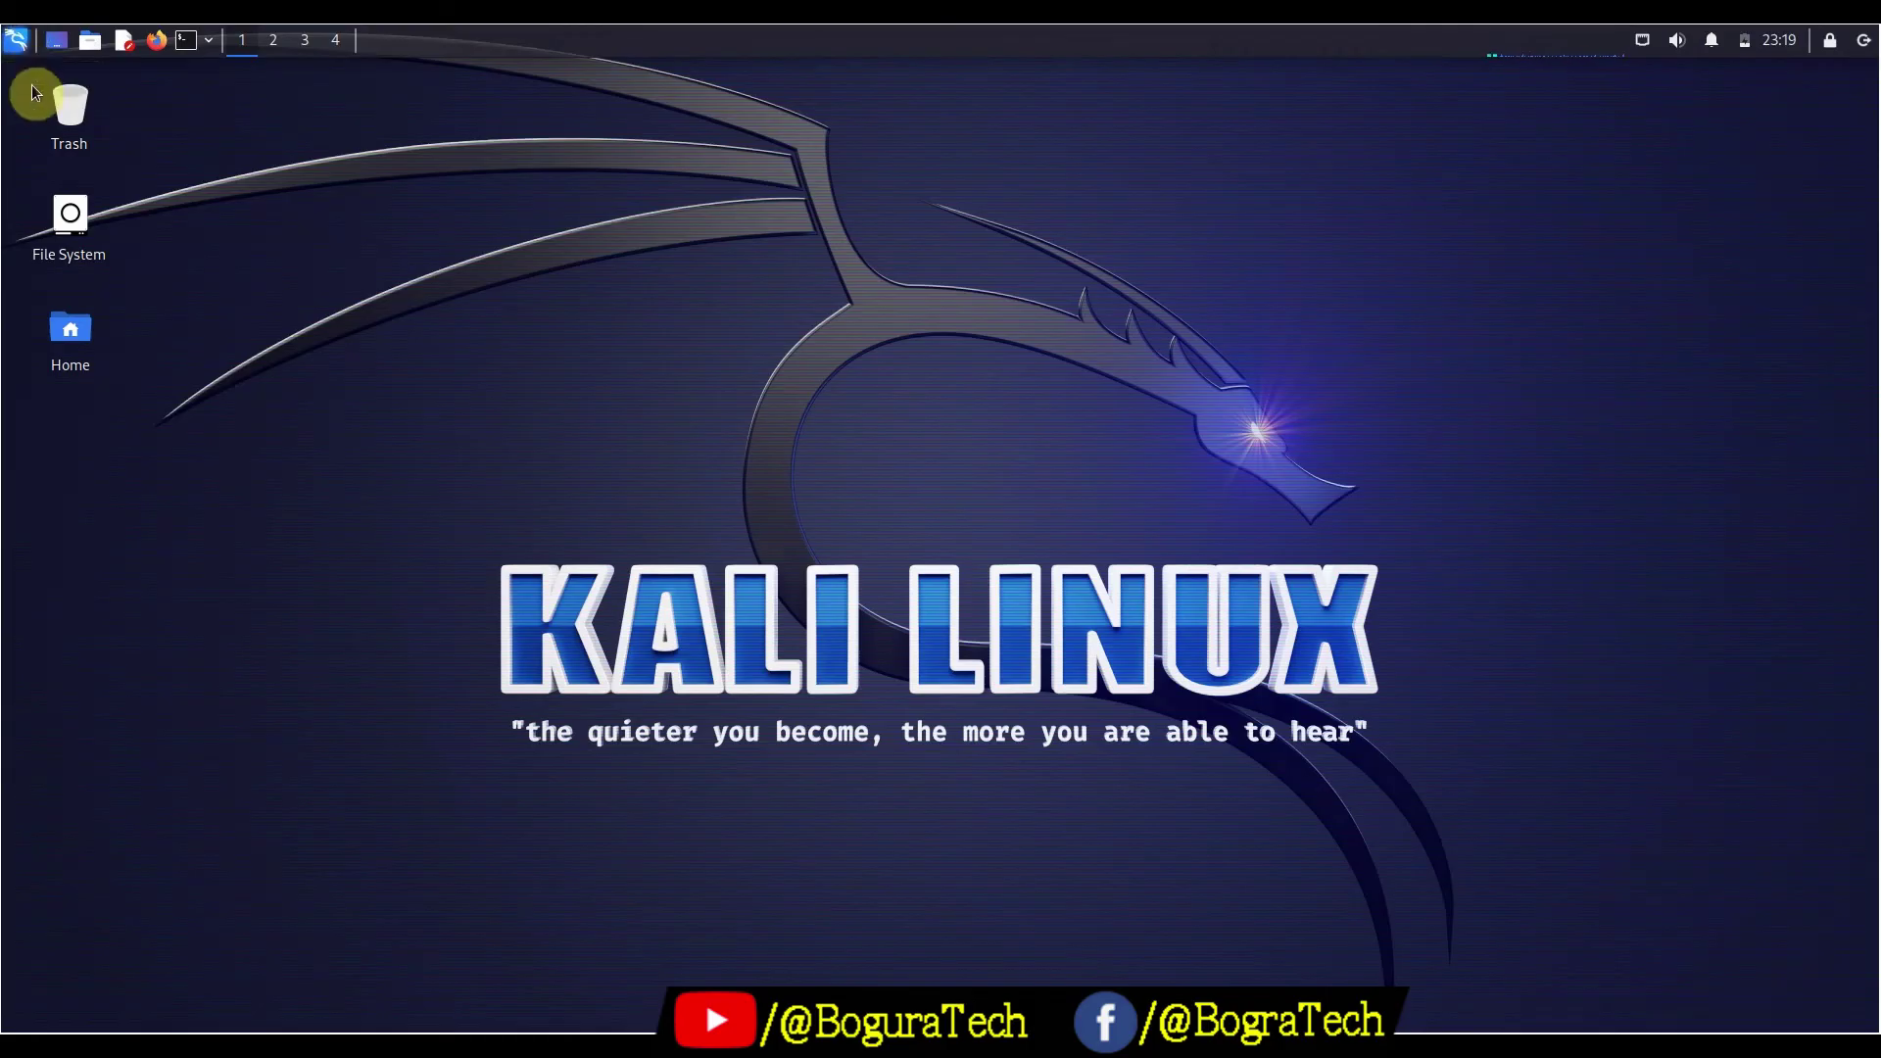
Launch Terminal Emulator from the Kali Applications menu, also trying Ctrl+Alt+T
{"action": "left_click", "coordinate": [18, 40]}
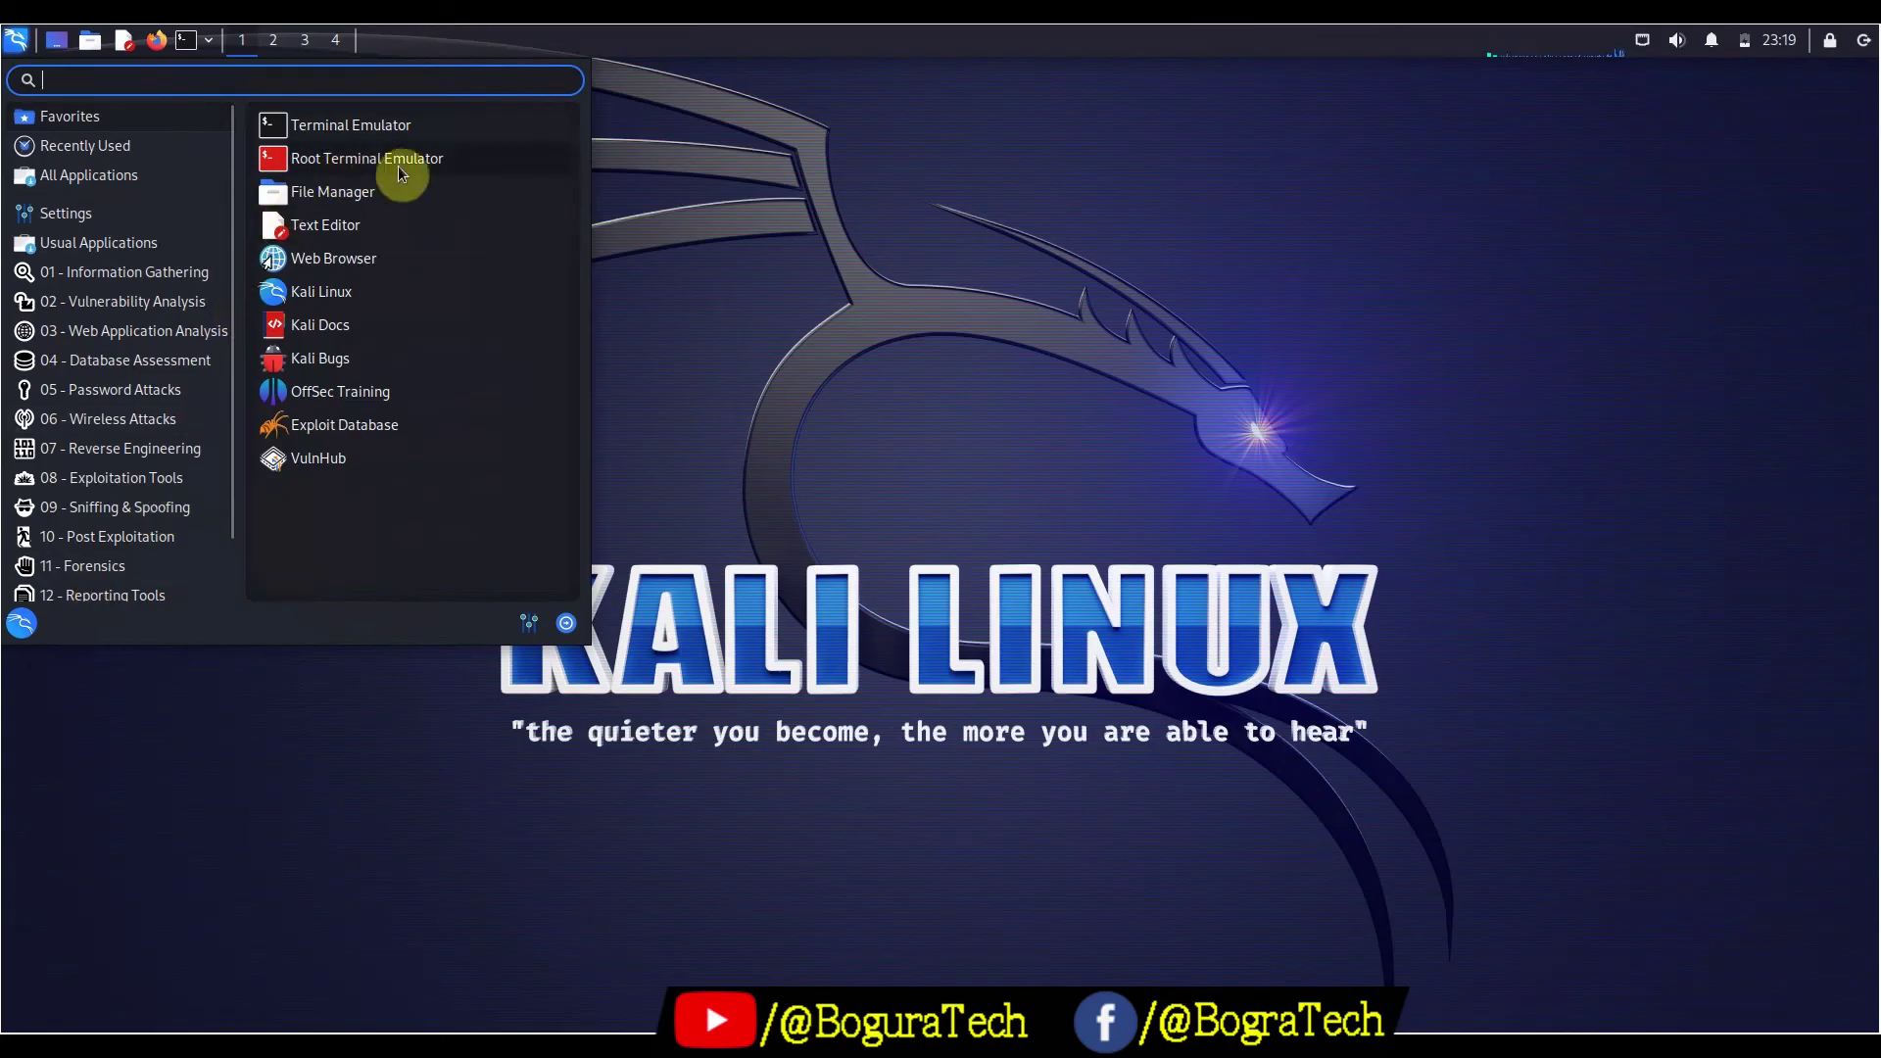
{"action": "left_click", "coordinate": [324, 130]}
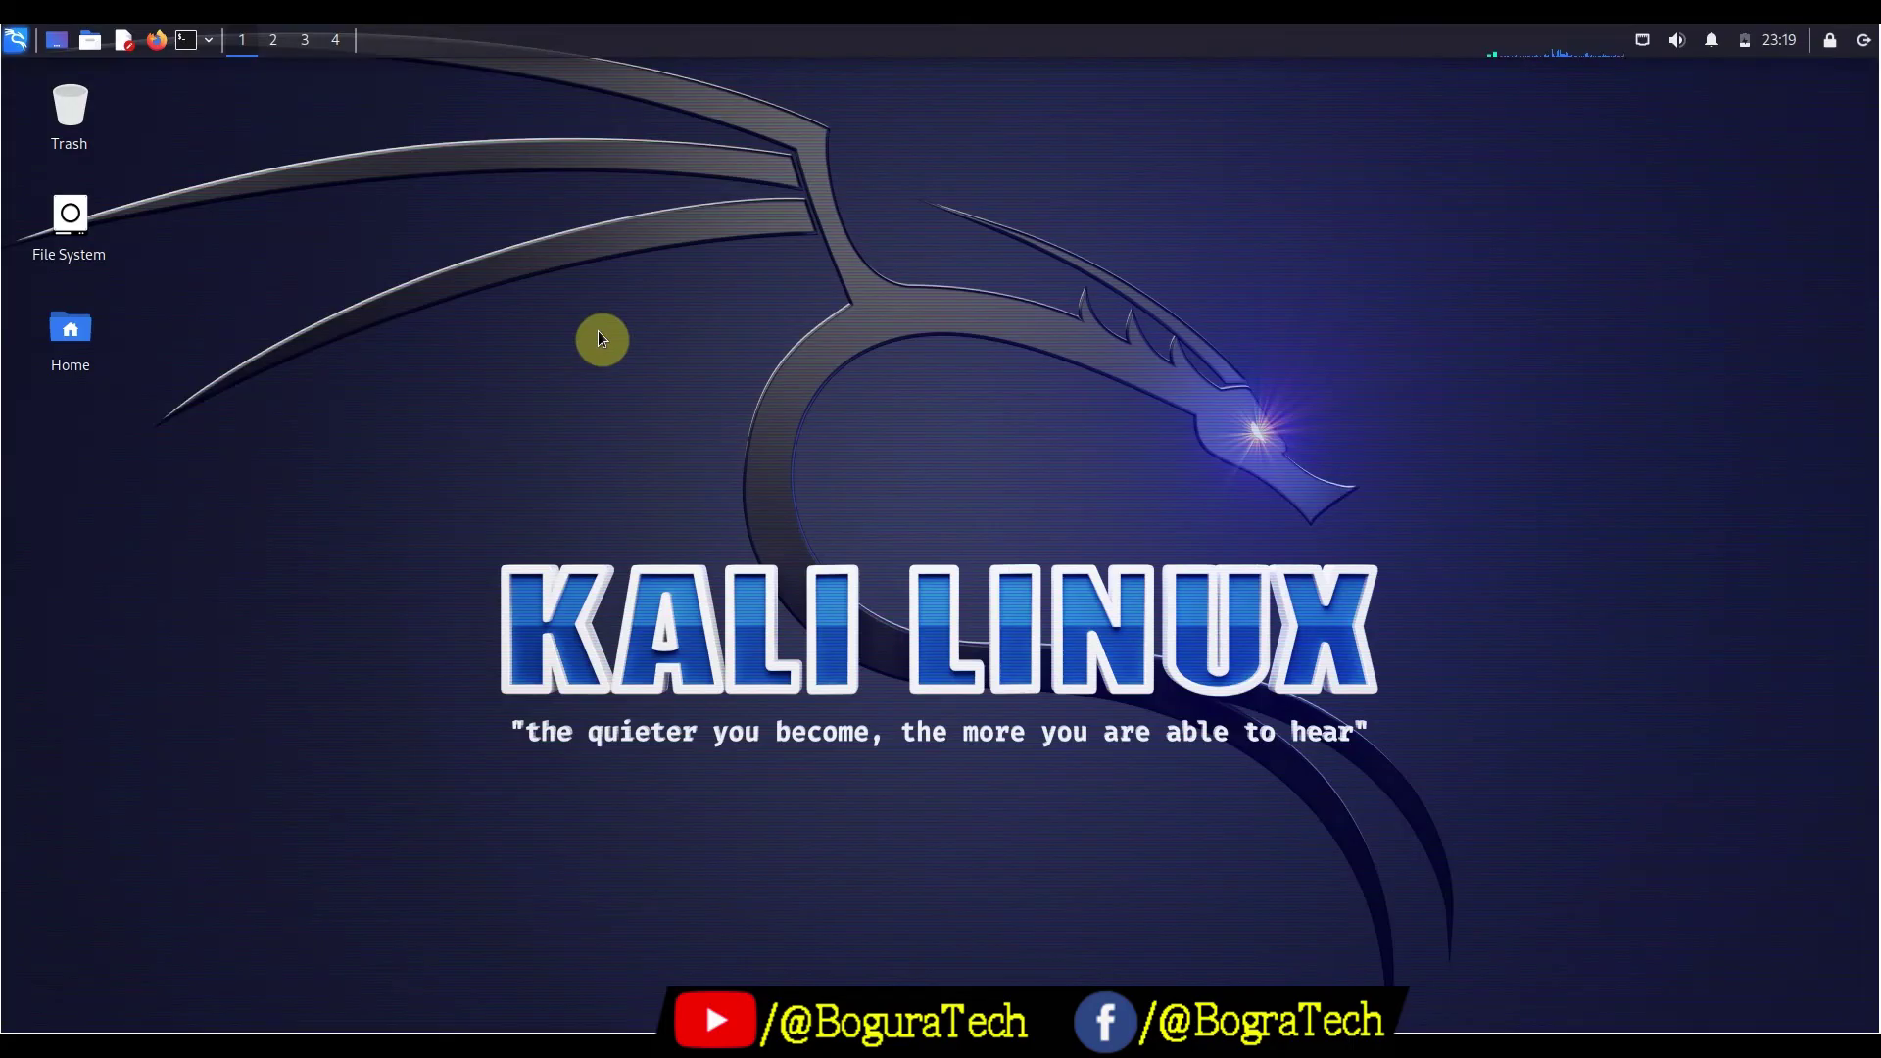
{"action": "key", "text": "ctrl+alt+t"}
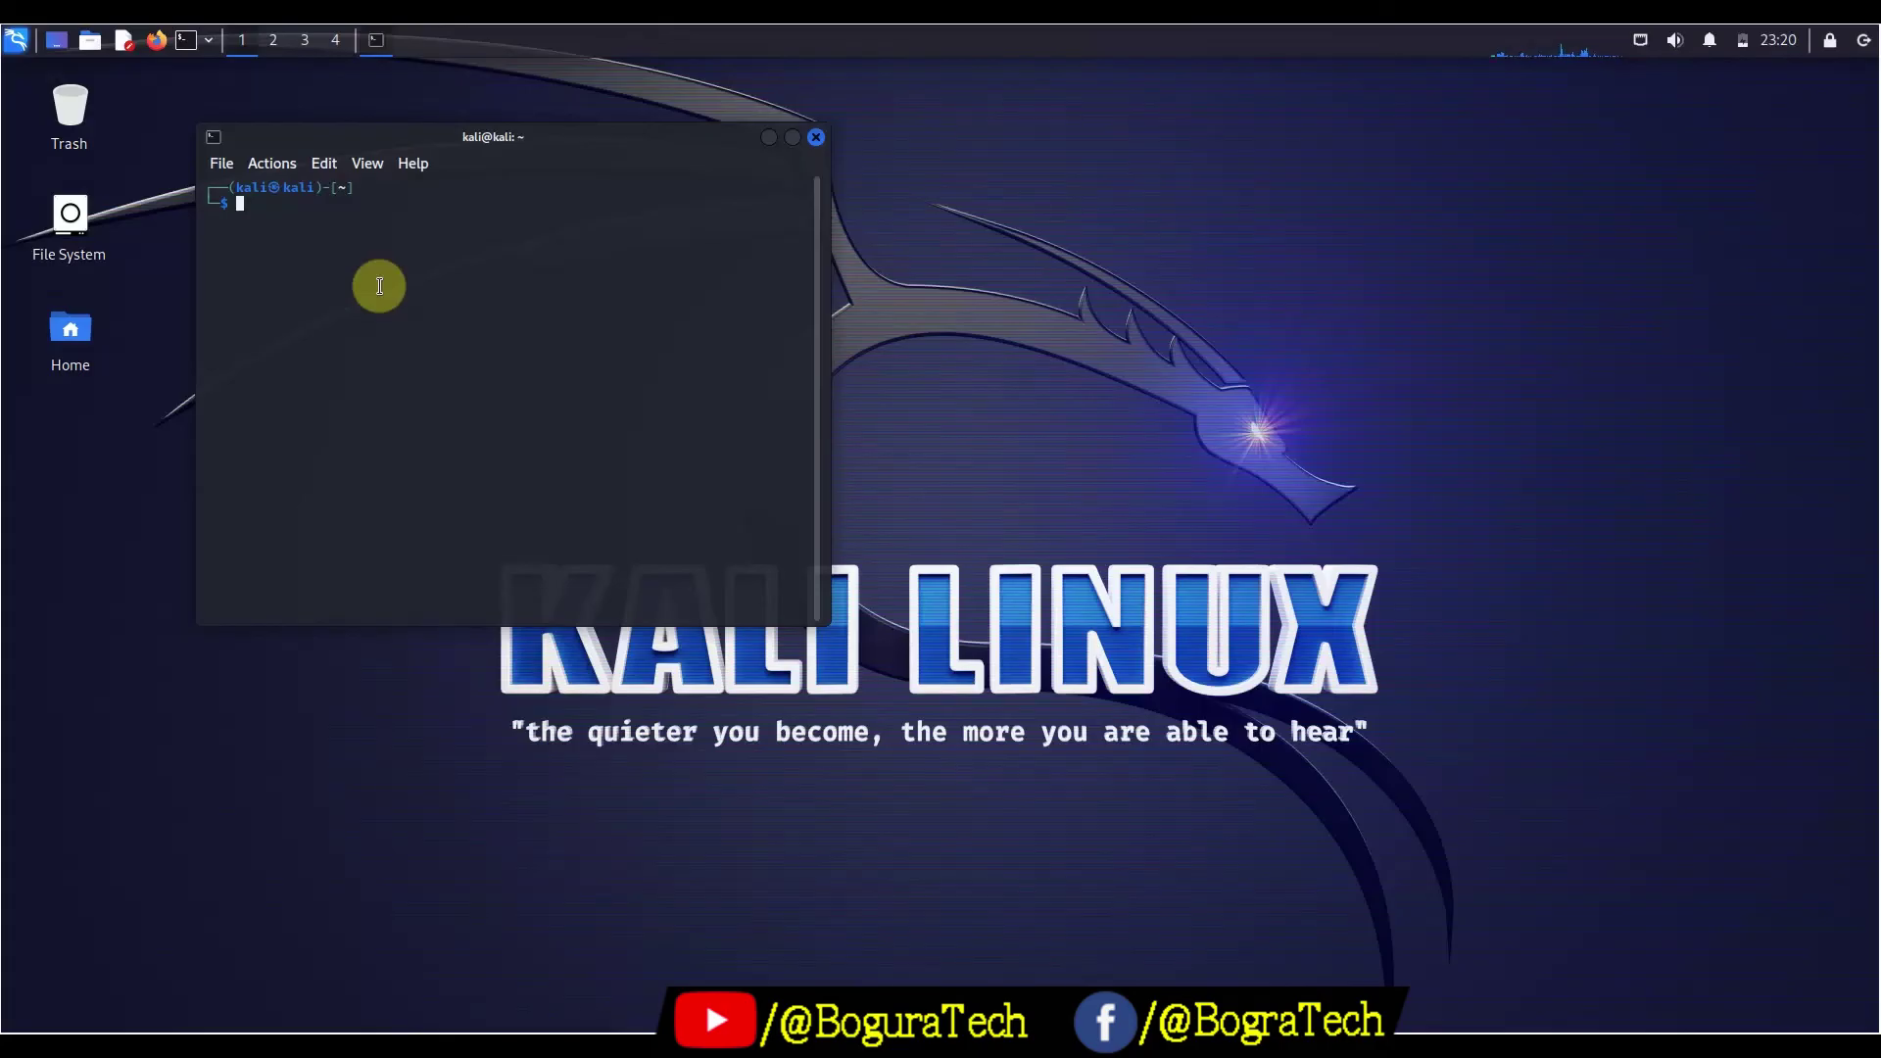
Run pwd in the terminal to show /home/kali, then try cls
{"action": "type", "text": "pwd"}
{"action": "key", "text": "Return"}
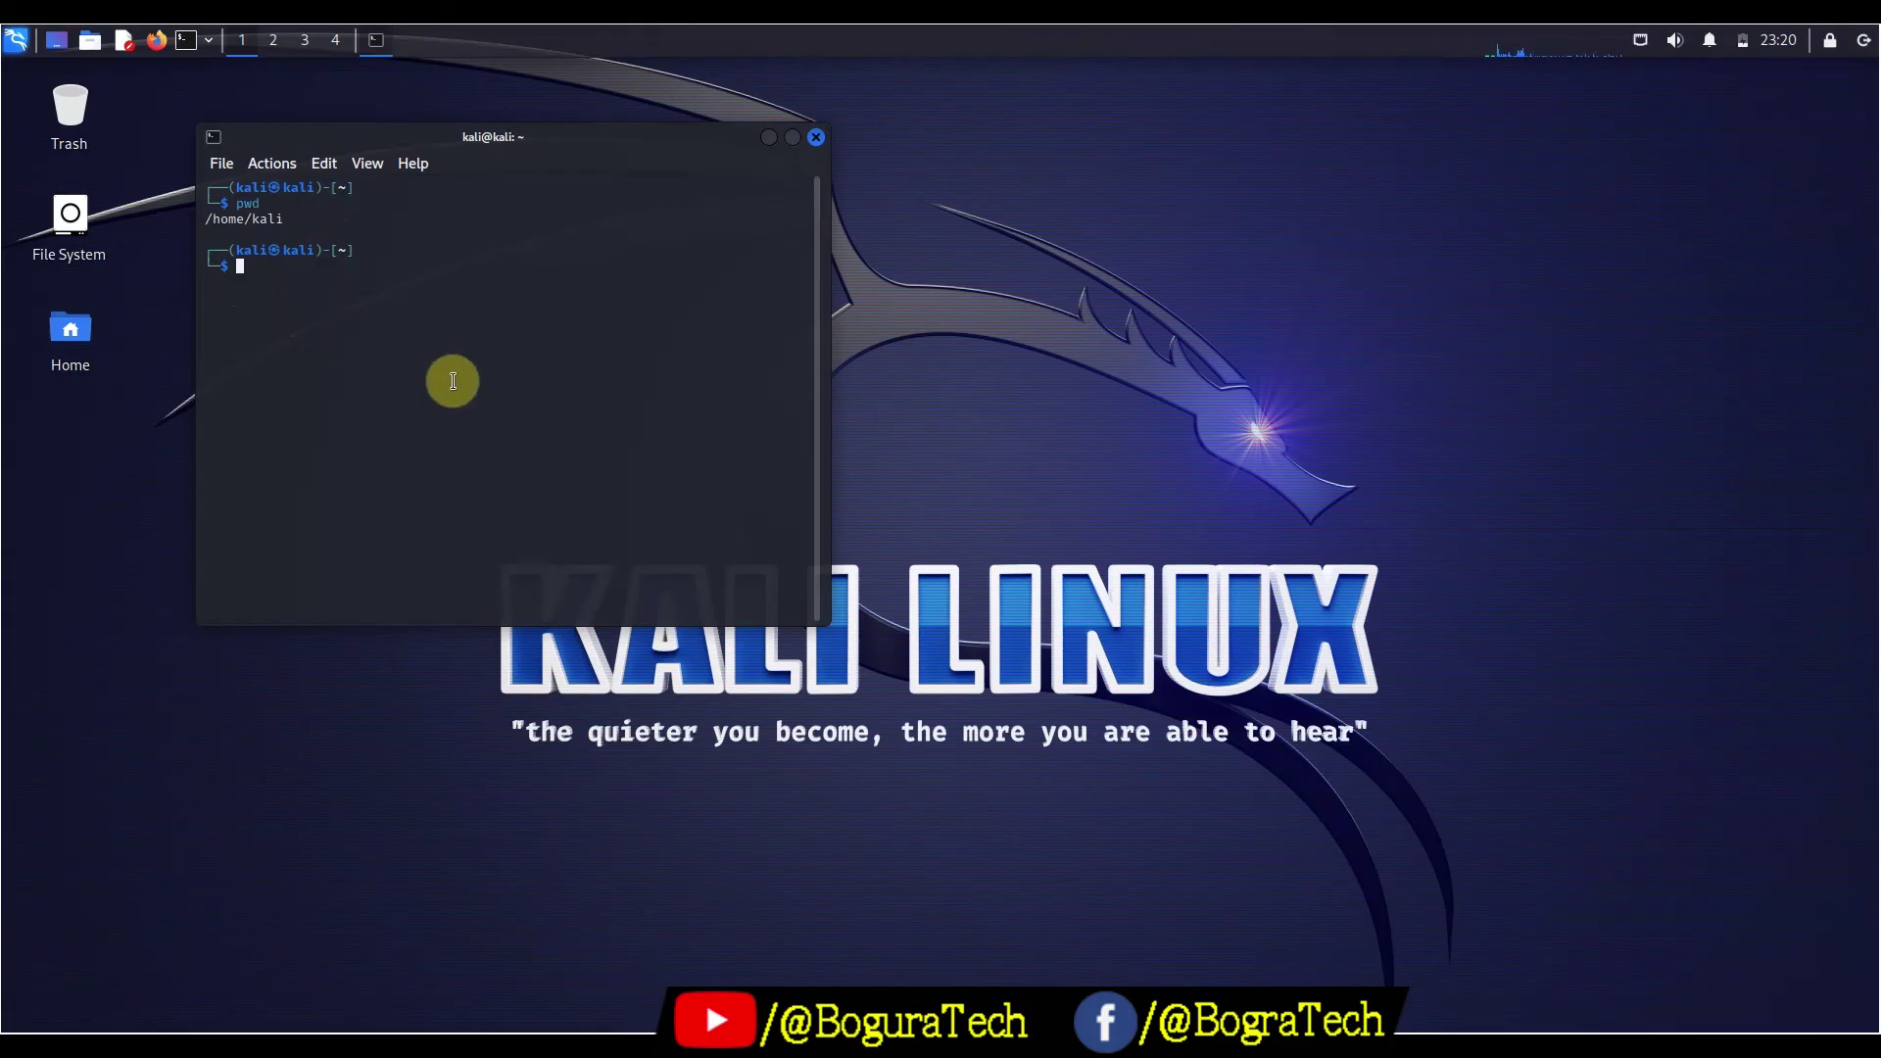
{"action": "type", "text": "cls"}
{"action": "key", "text": "Return"}
Empty the terminal with clear, then close it with exit
{"action": "type", "text": "clear"}
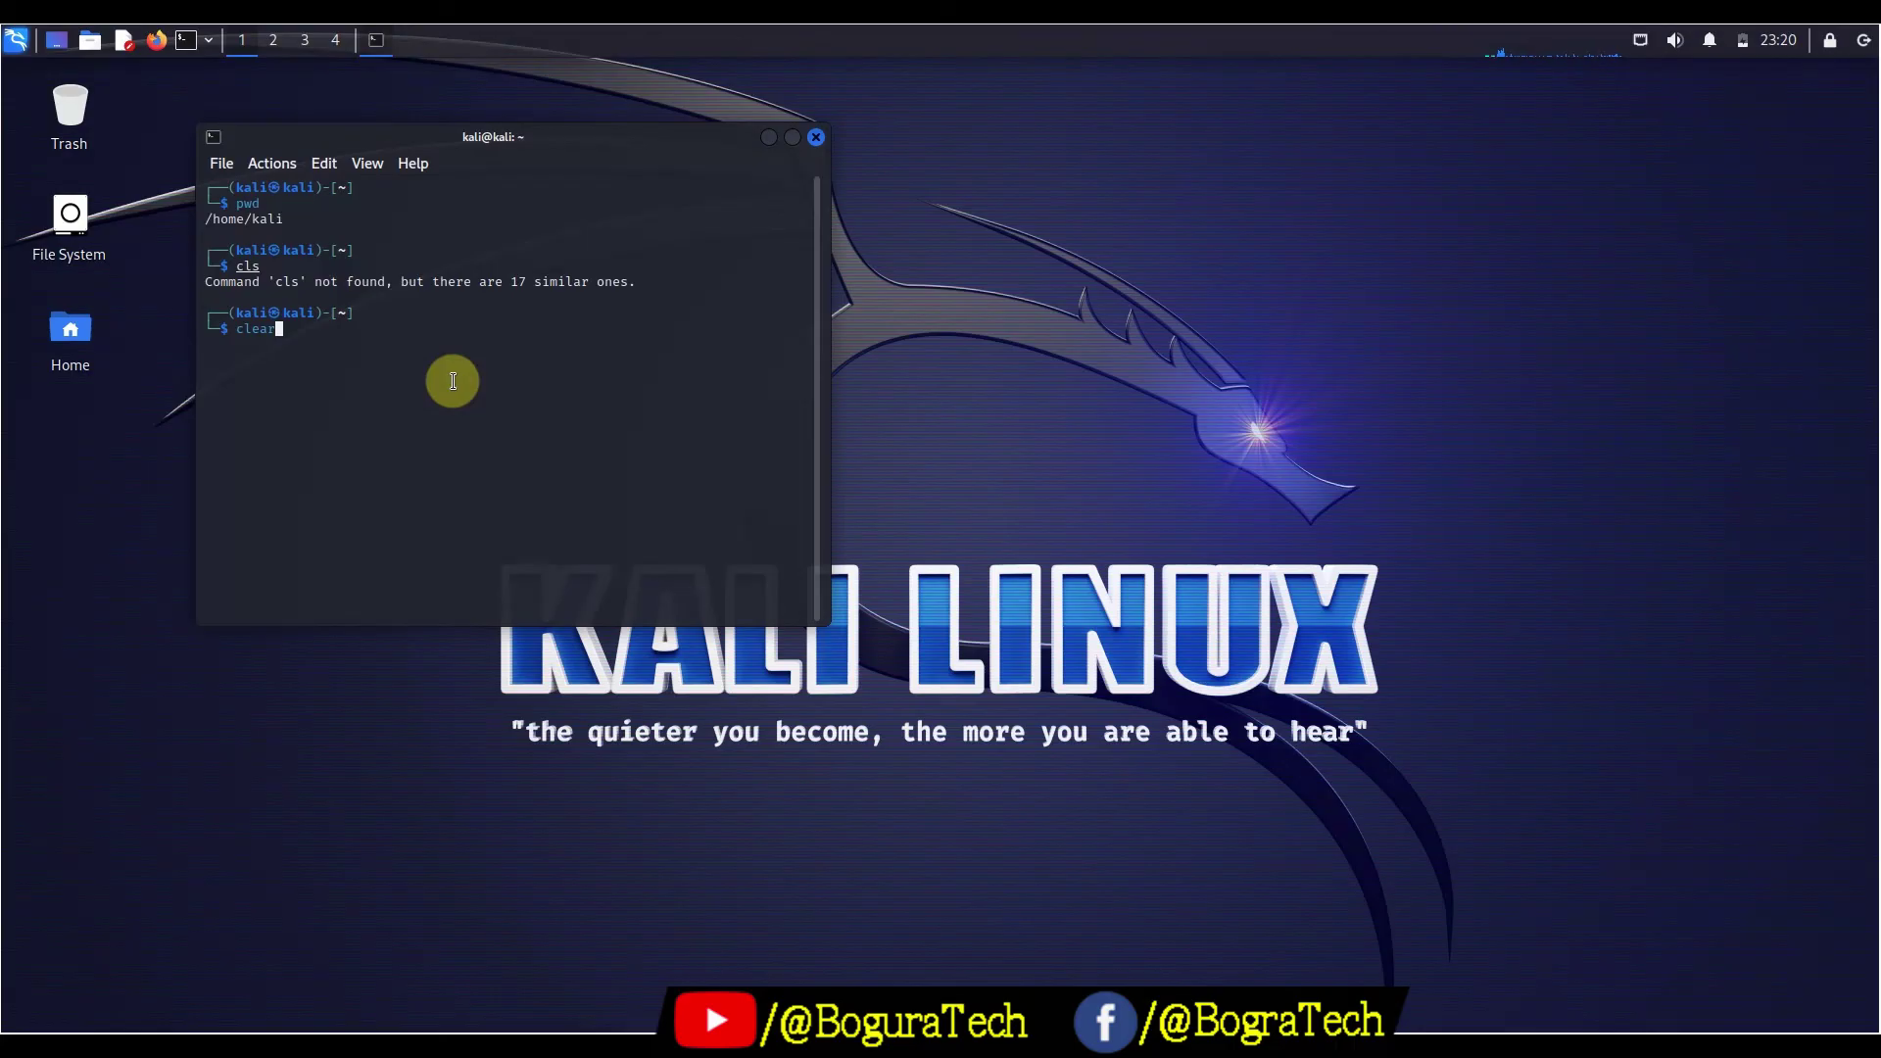
{"action": "key", "text": "Return"}
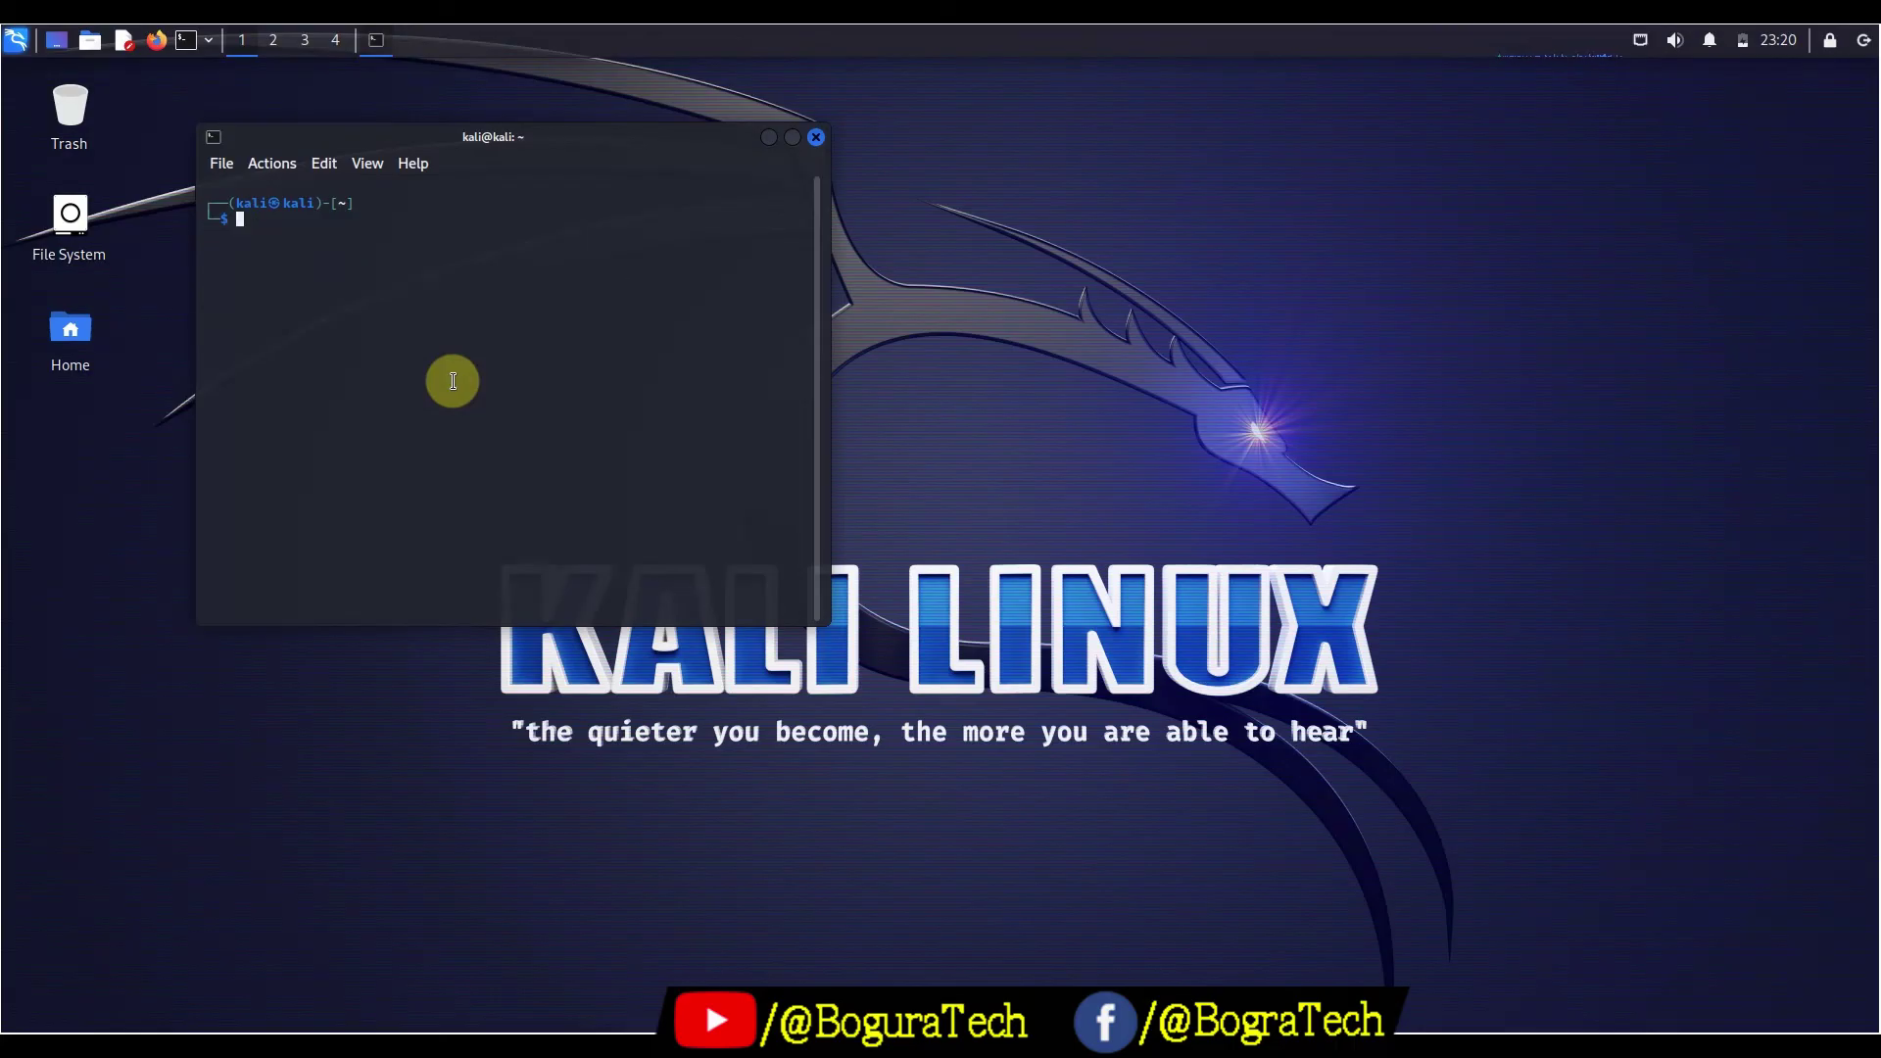
{"action": "type", "text": "exit"}
{"action": "key", "text": "Return"}
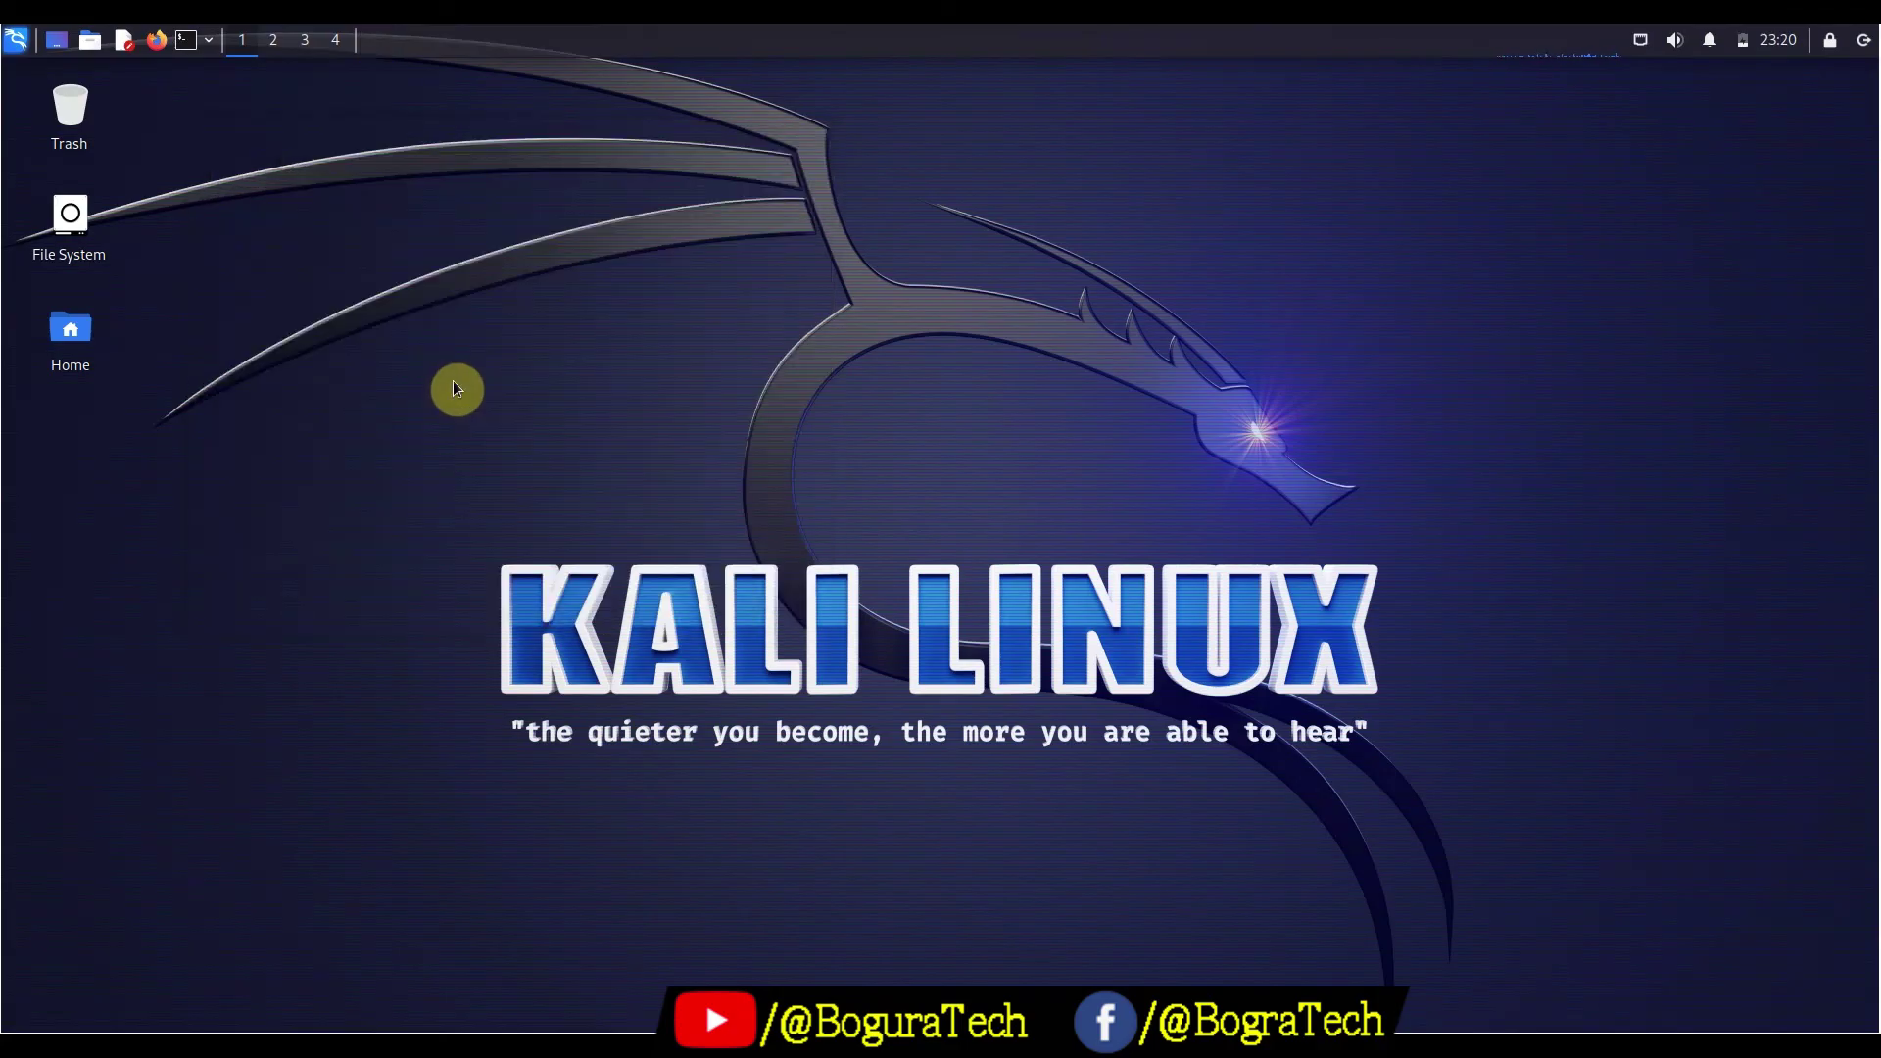